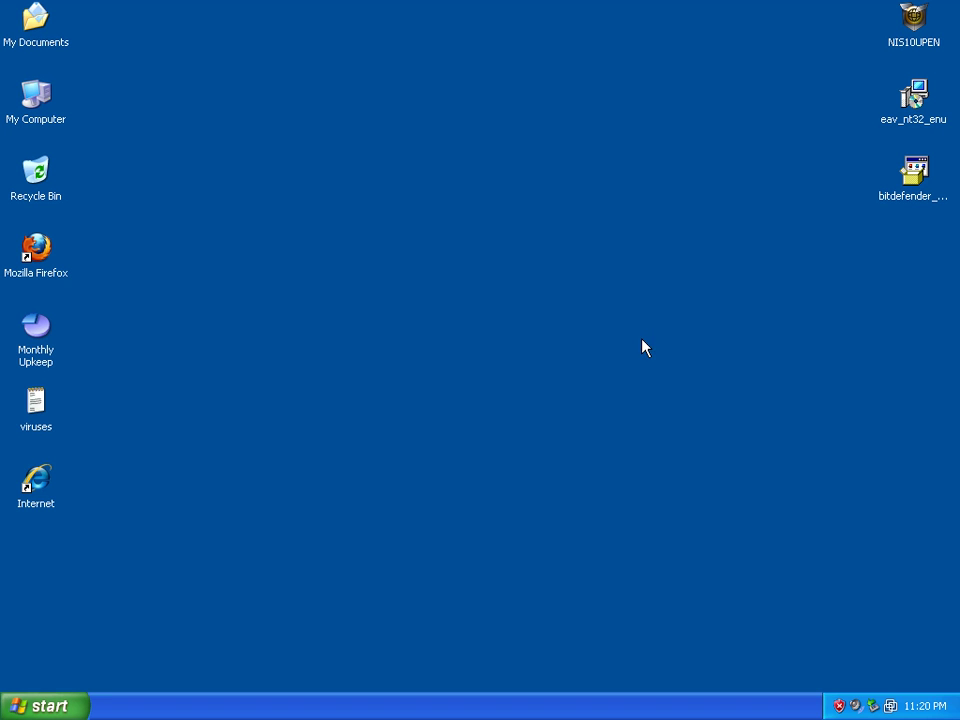
# Launch the eav_nt32_enu installer, accept the license, and choose Custom installation
pyautogui.click(909, 103)
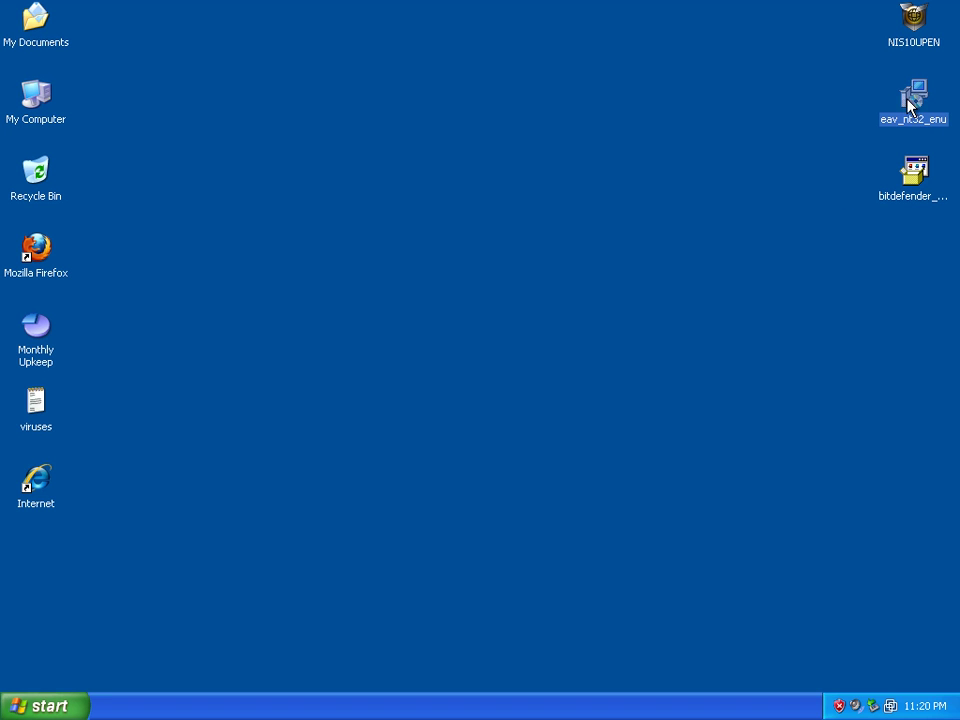
pyautogui.doubleClick(911, 101)
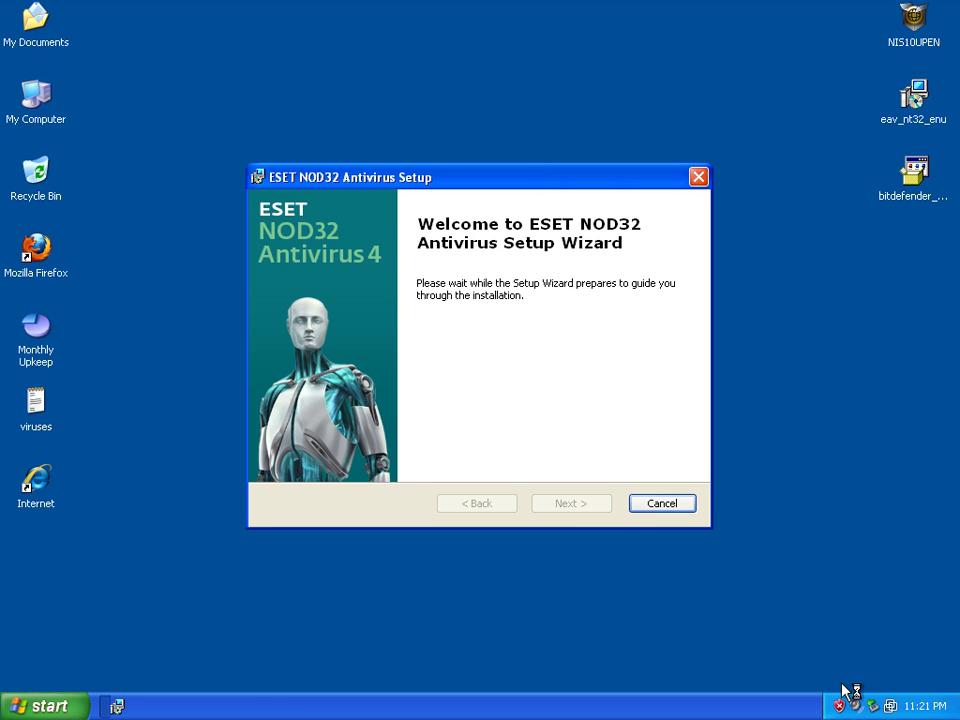
pyautogui.click(574, 505)
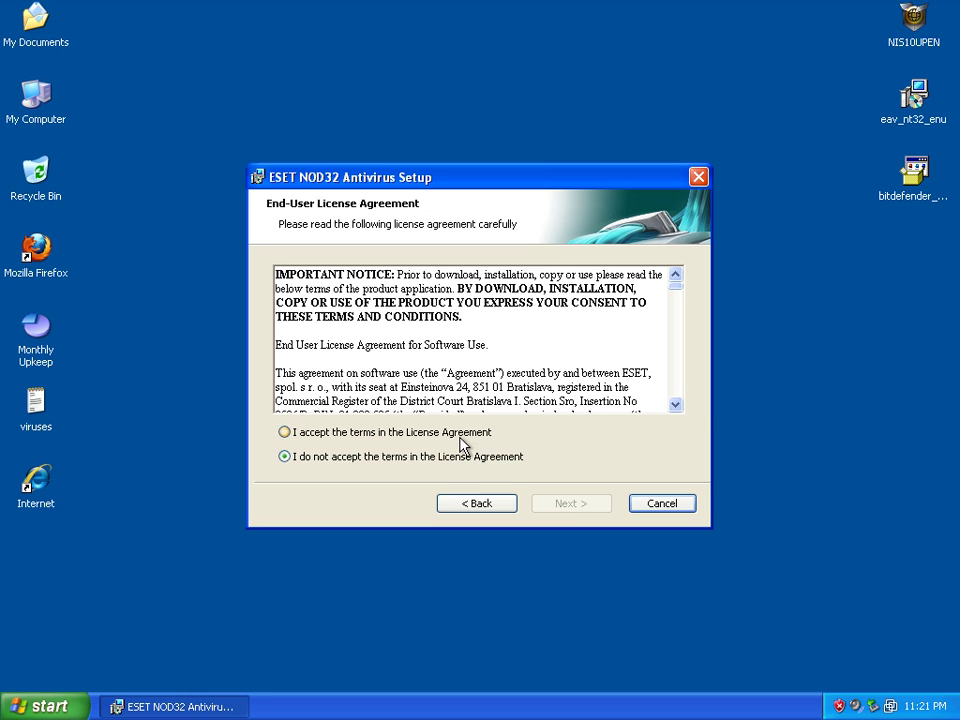
pyautogui.click(455, 433)
pyautogui.click(566, 507)
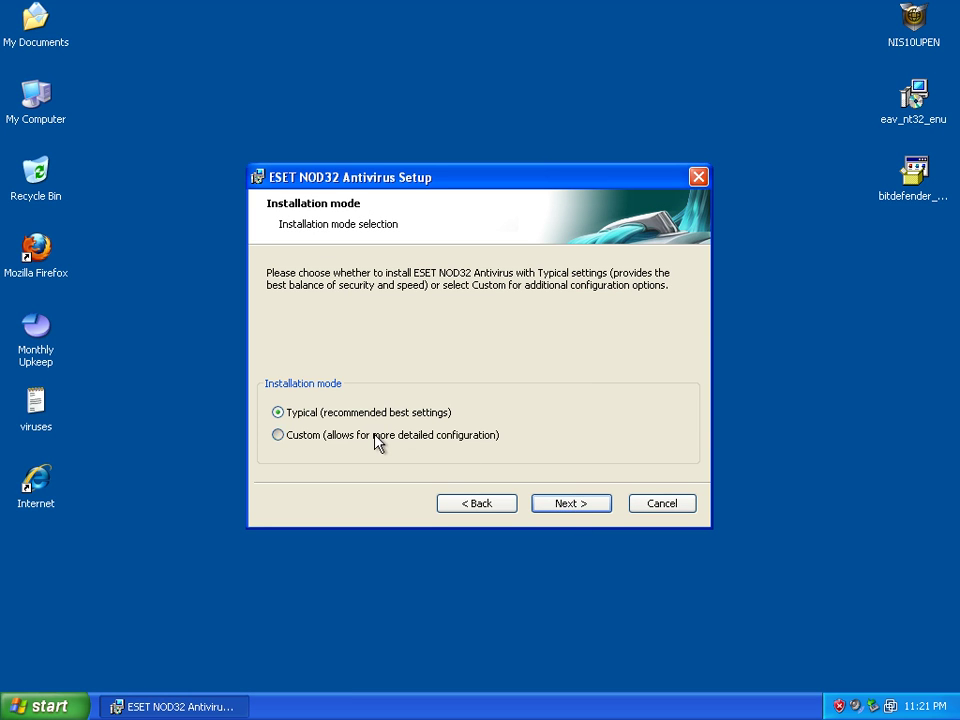
pyautogui.click(377, 436)
# Keep the default folder, no proxy server, default updates, no settings password, and ThreatSense.Net enabled
pyautogui.click(564, 513)
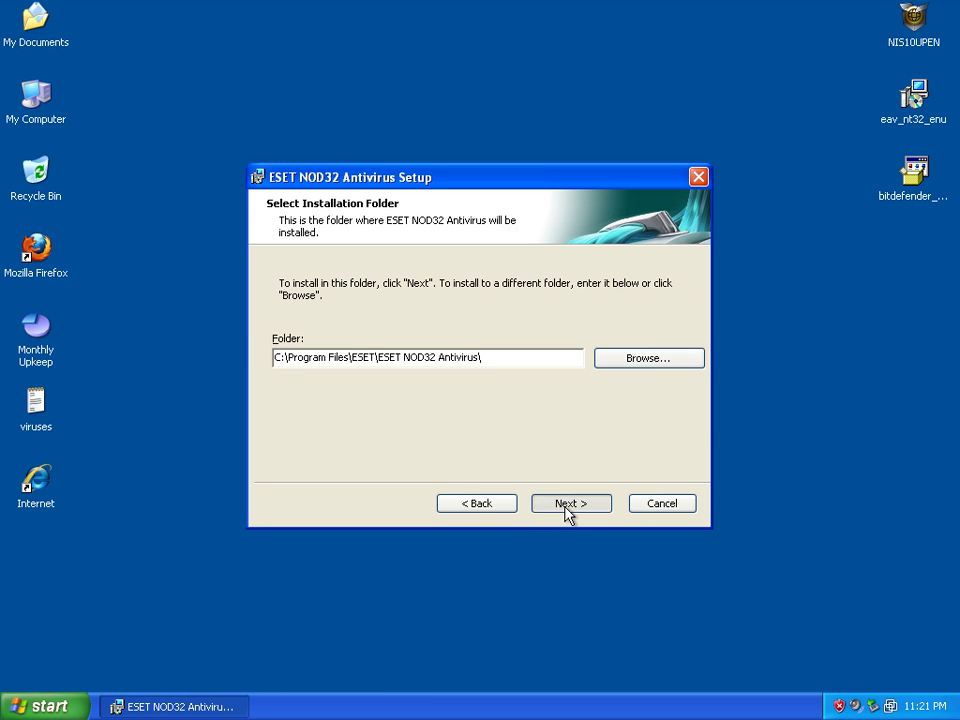
pyautogui.click(565, 510)
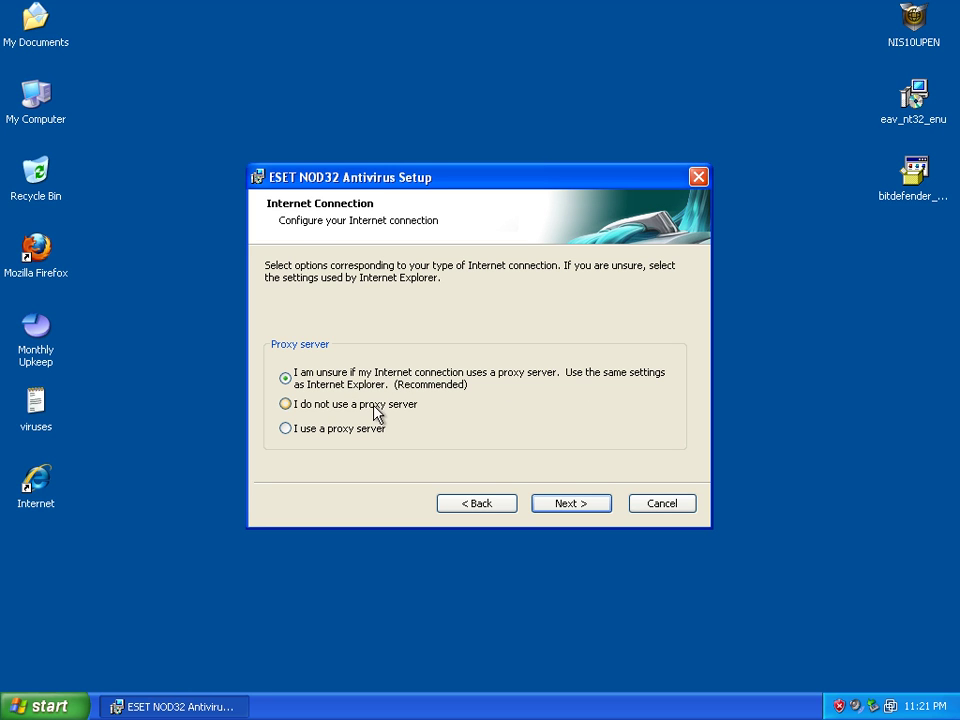
pyautogui.click(585, 507)
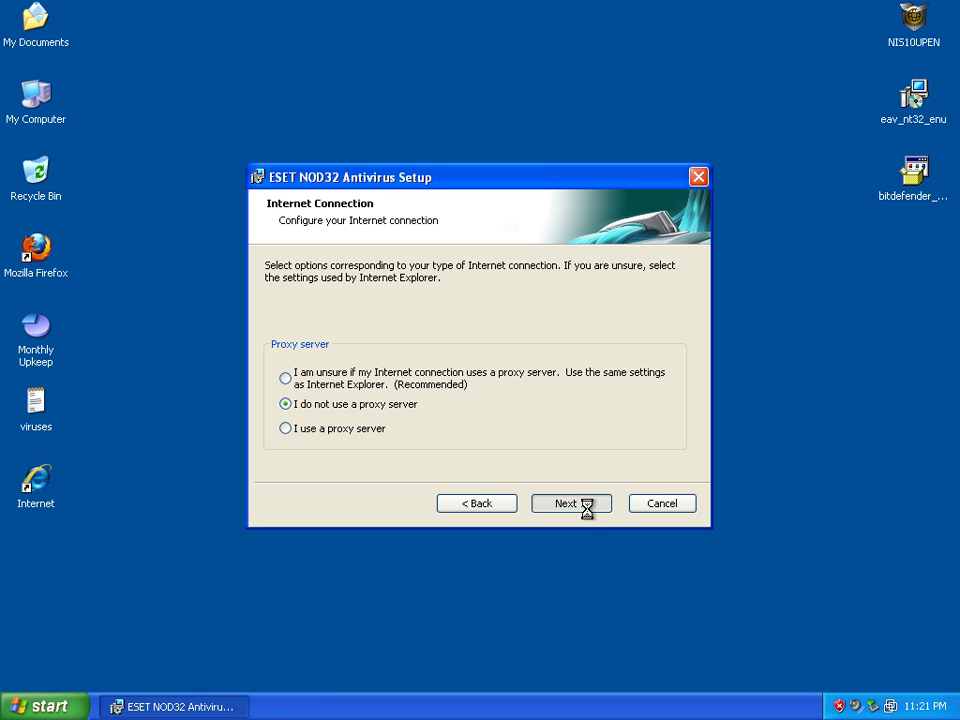
pyautogui.click(585, 507)
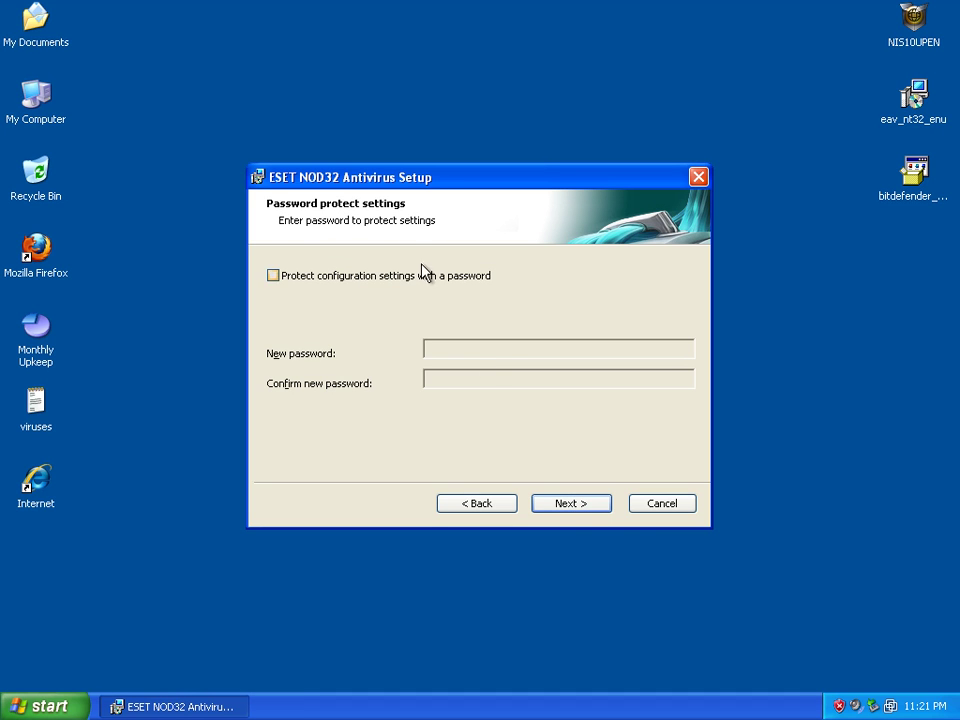
pyautogui.click(583, 508)
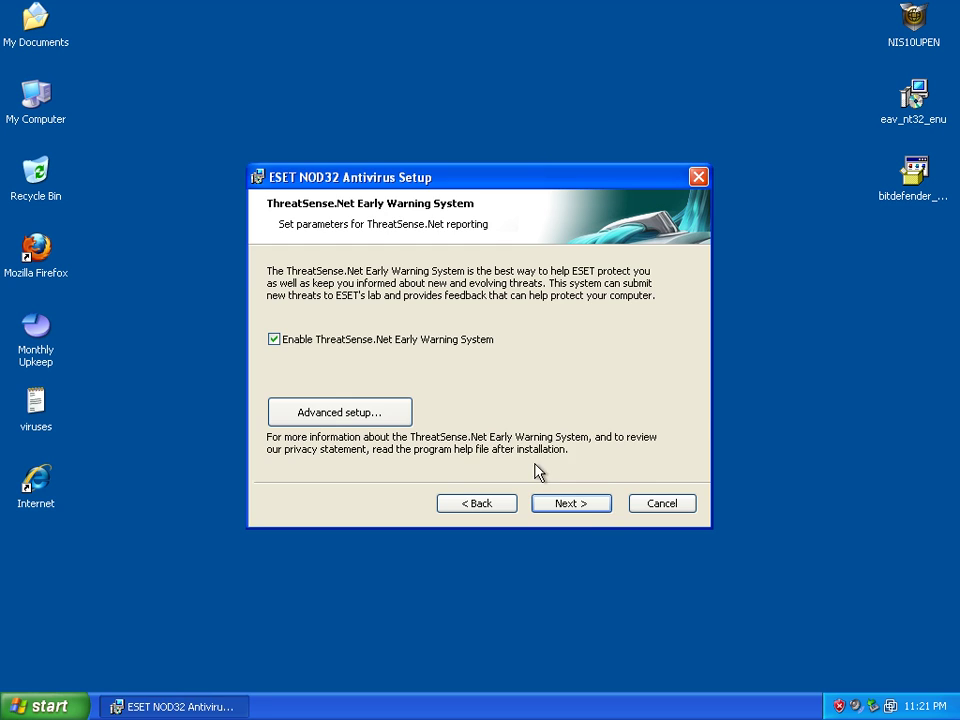
pyautogui.click(577, 507)
# Enable detection of potentially unwanted applications and start the installation
pyautogui.click(461, 341)
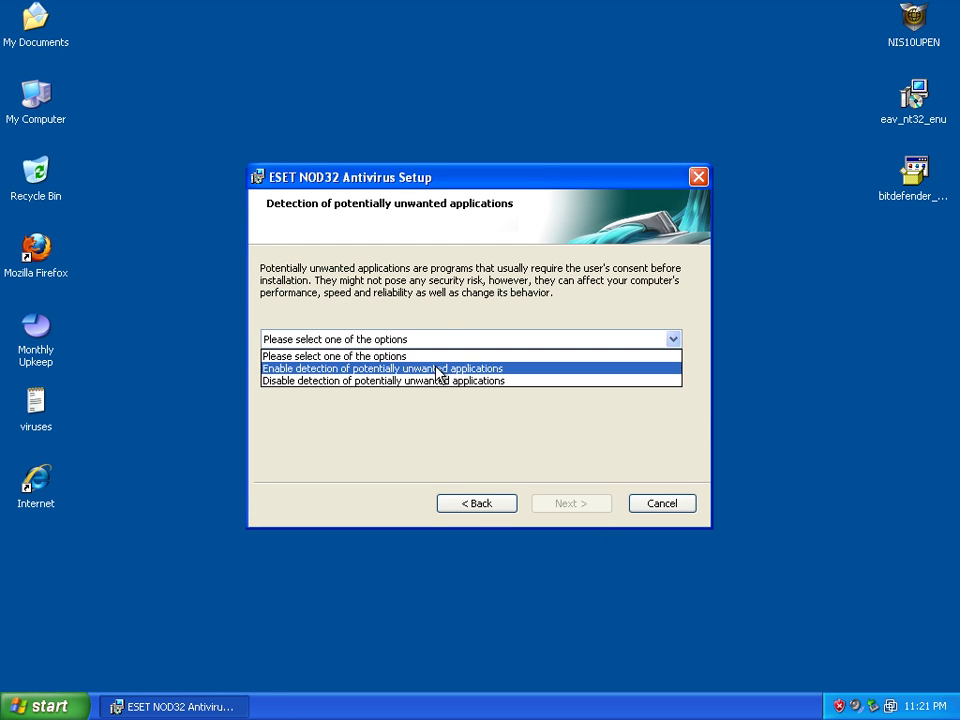
pyautogui.click(464, 372)
pyautogui.click(583, 508)
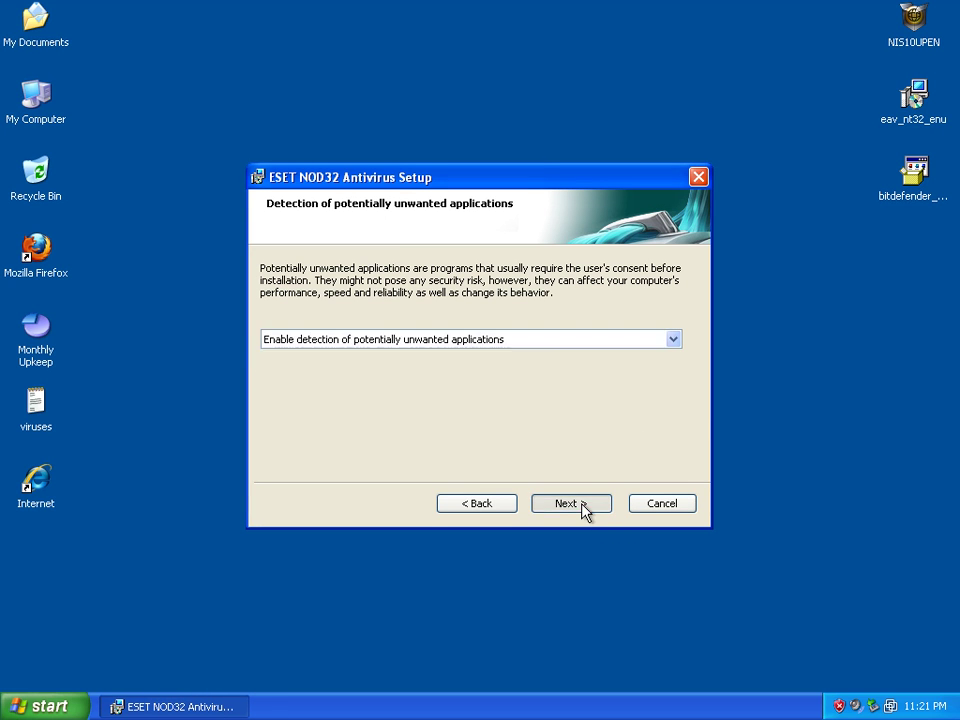
pyautogui.click(579, 501)
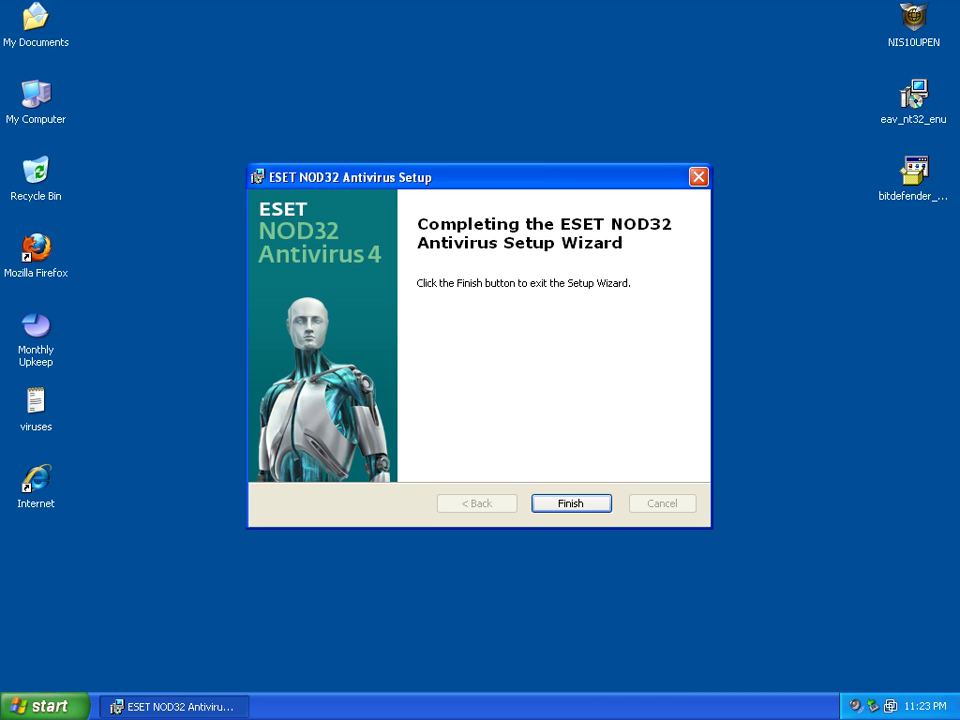
# Exit the NOD32 setup wizard with Finish once installation completes
pyautogui.click(571, 503)
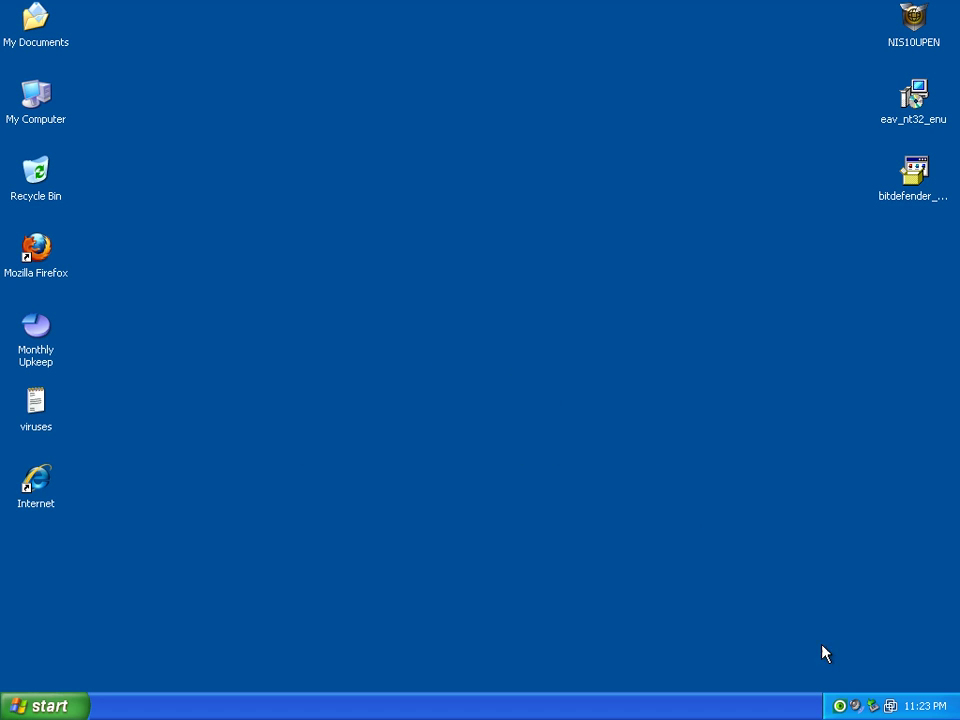
# Open NOD32 from the tray, confirm the signature database is current on the Update page, and close it
pyautogui.doubleClick(840, 706)
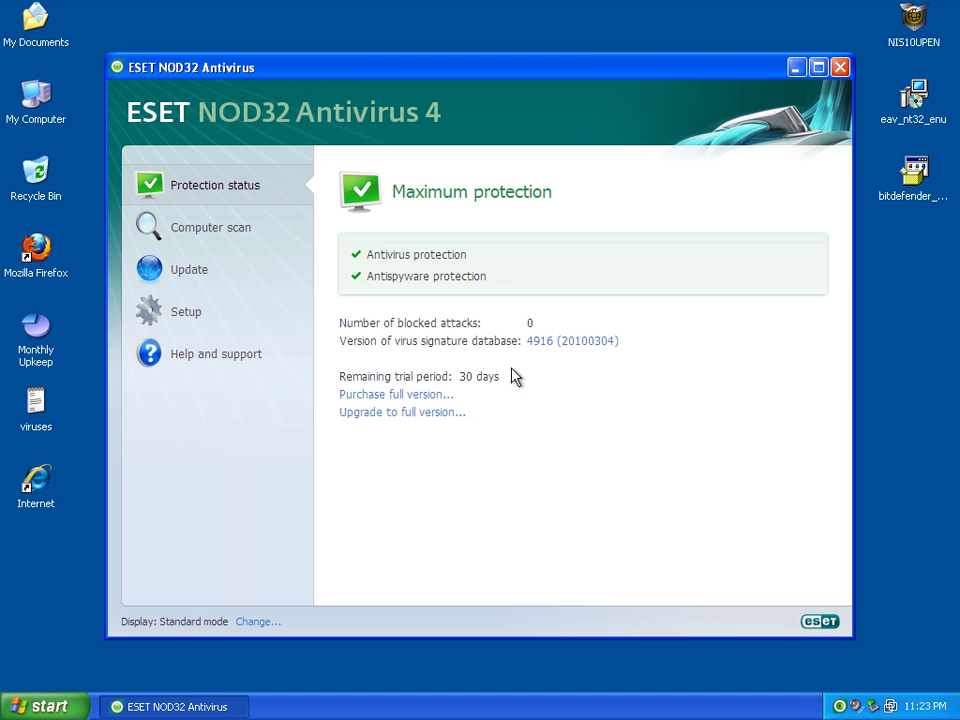
pyautogui.click(200, 269)
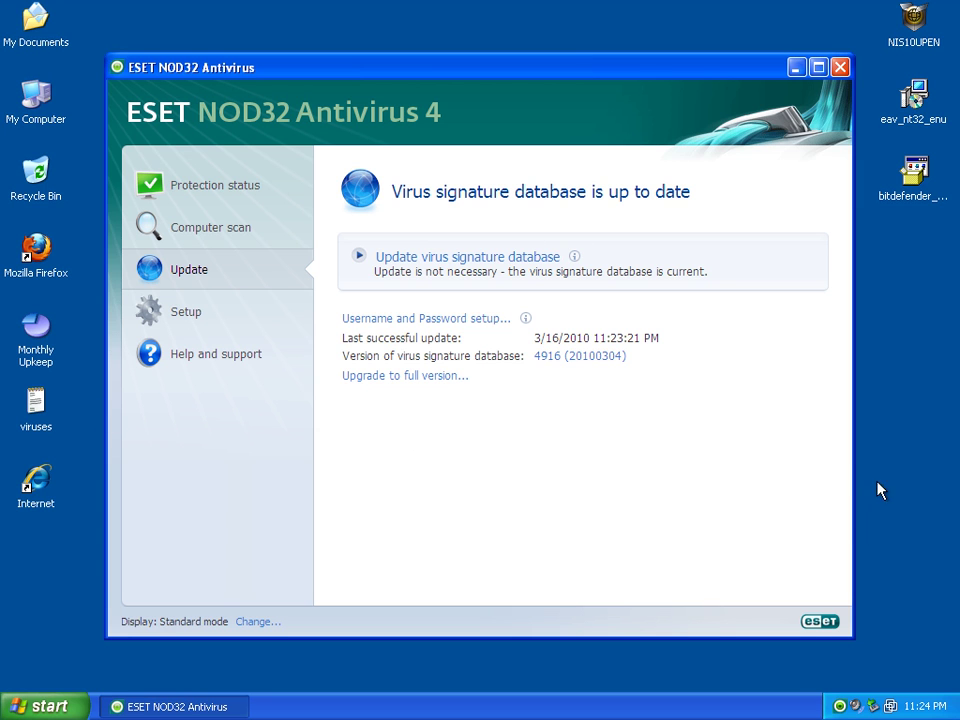
pyautogui.click(839, 68)
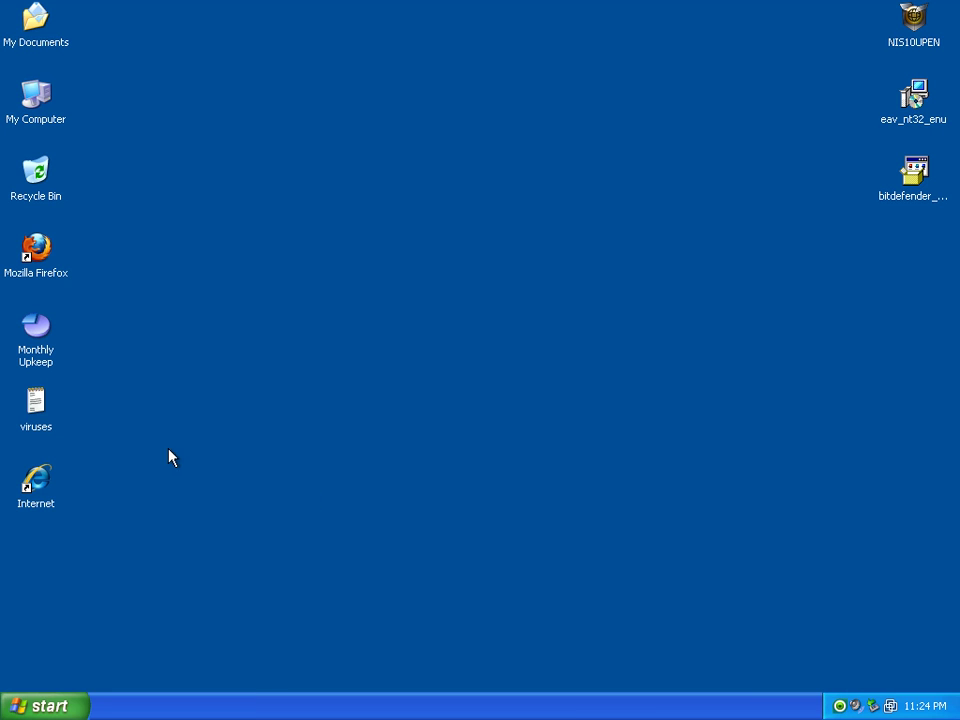
# Launch Internet Explorer maximized and open the Malware Domain List from favourites
pyautogui.doubleClick(37, 477)
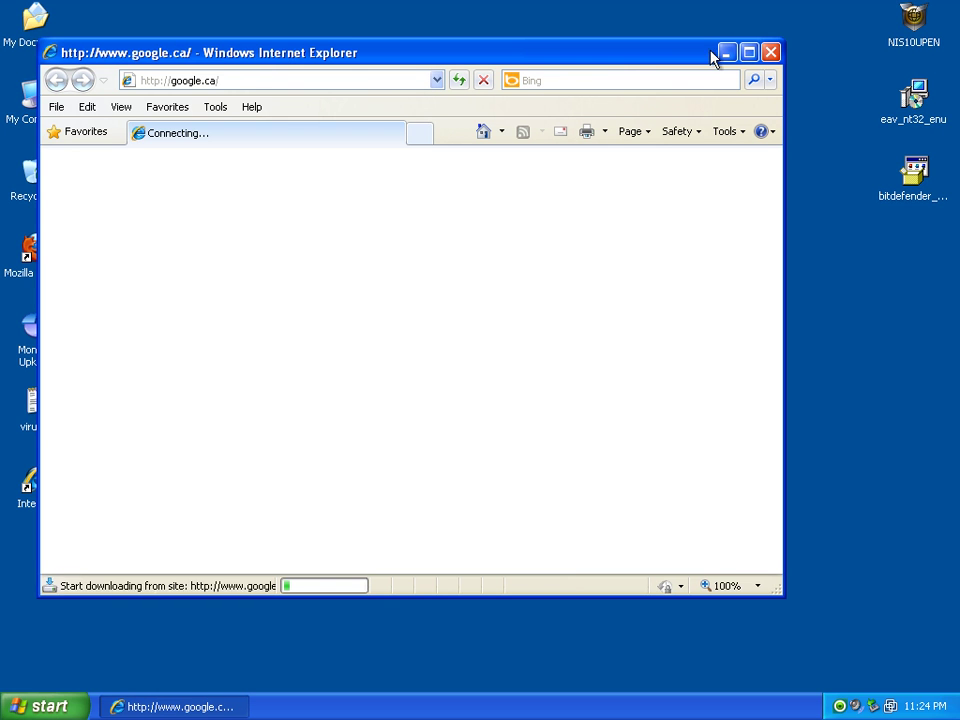
pyautogui.click(748, 52)
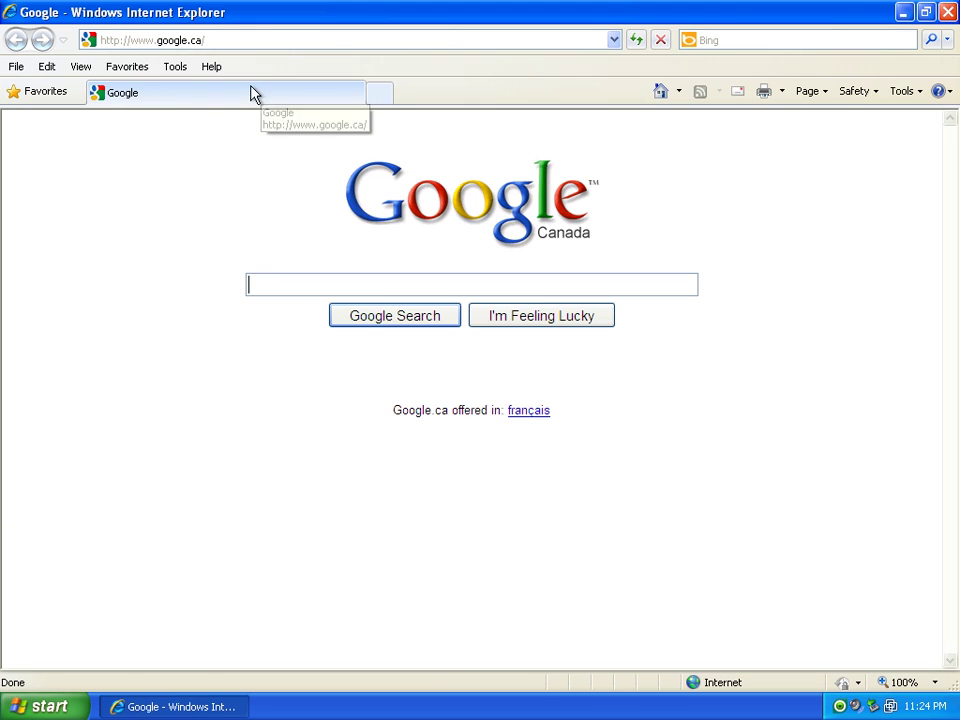
pyautogui.click(120, 67)
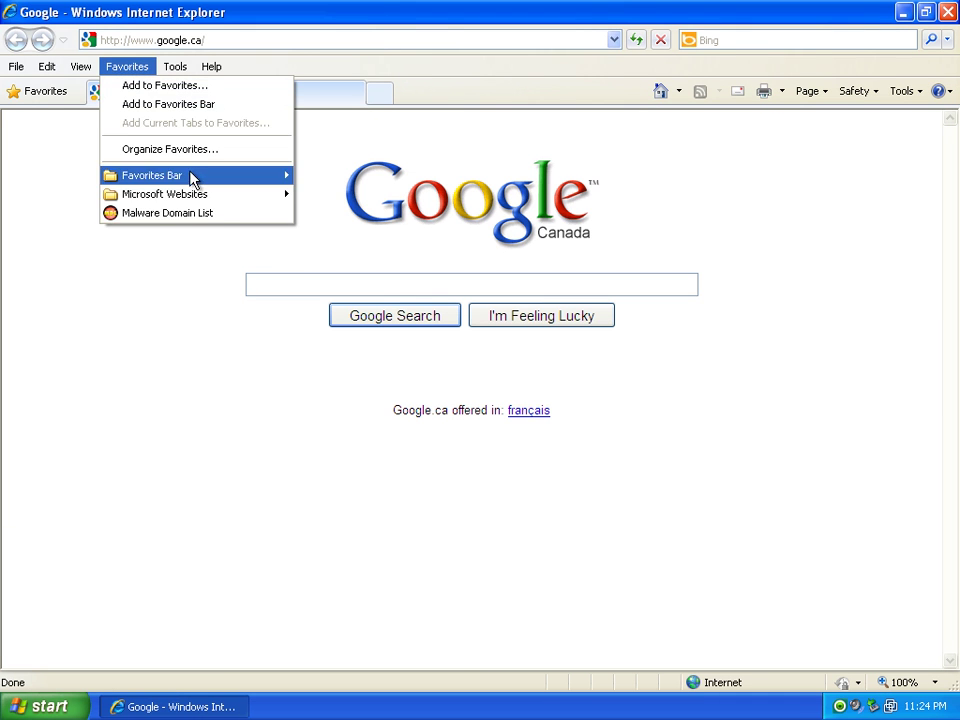
pyautogui.click(185, 213)
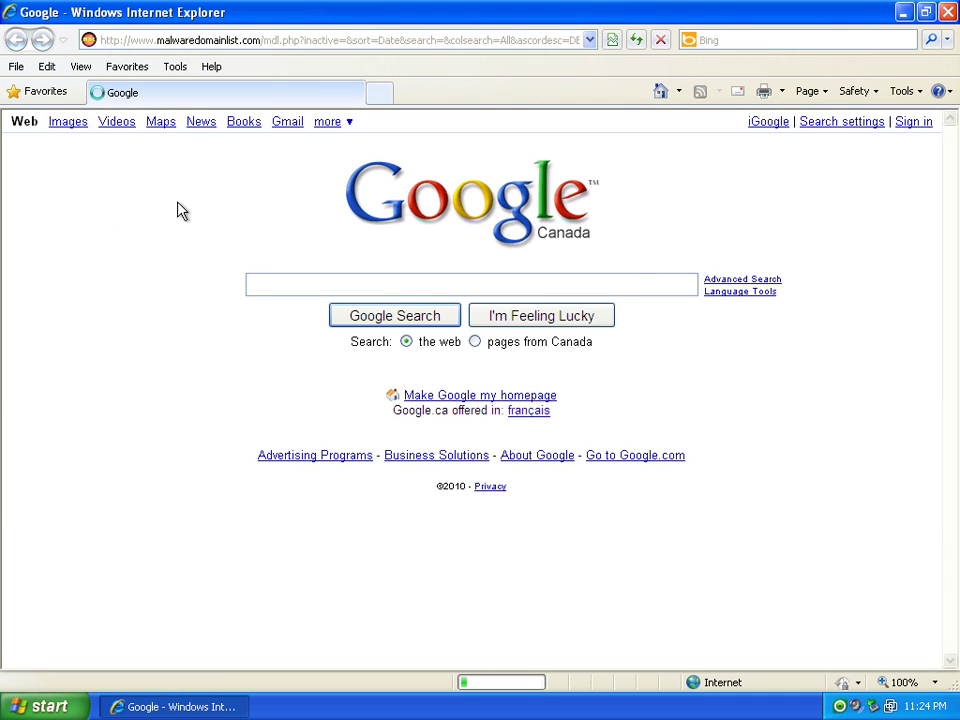
# Copy the new.topesuna.com sys32.exe address and load it in a new tab
pyautogui.scroll(-2, 350, 486)
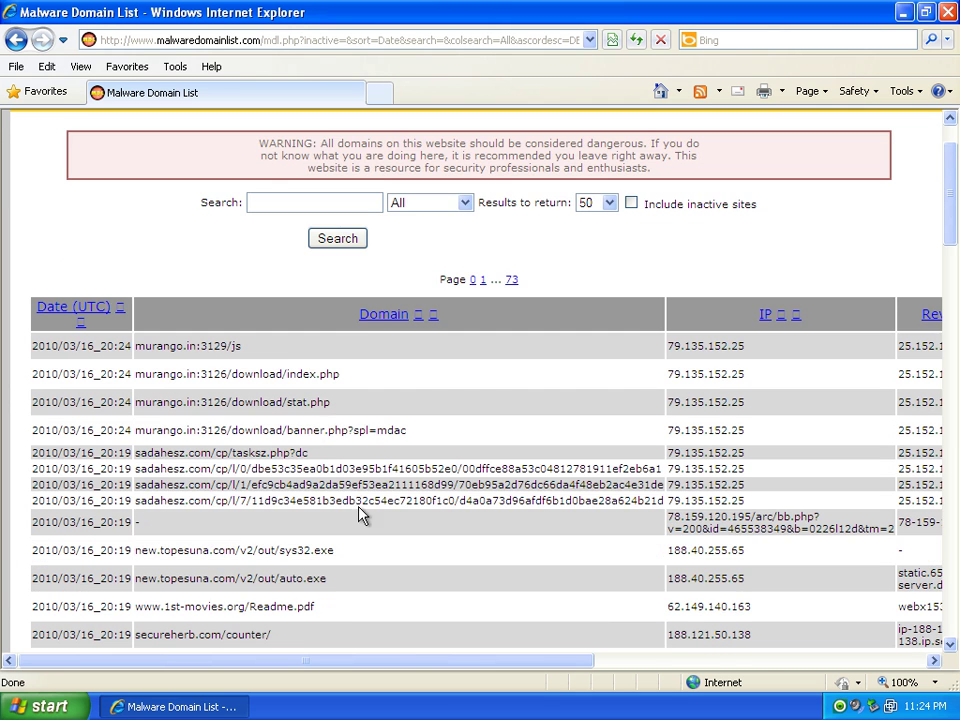
pyautogui.scroll(-2, 352, 490)
pyautogui.moveTo(338, 468); pyautogui.dragTo(135, 470)
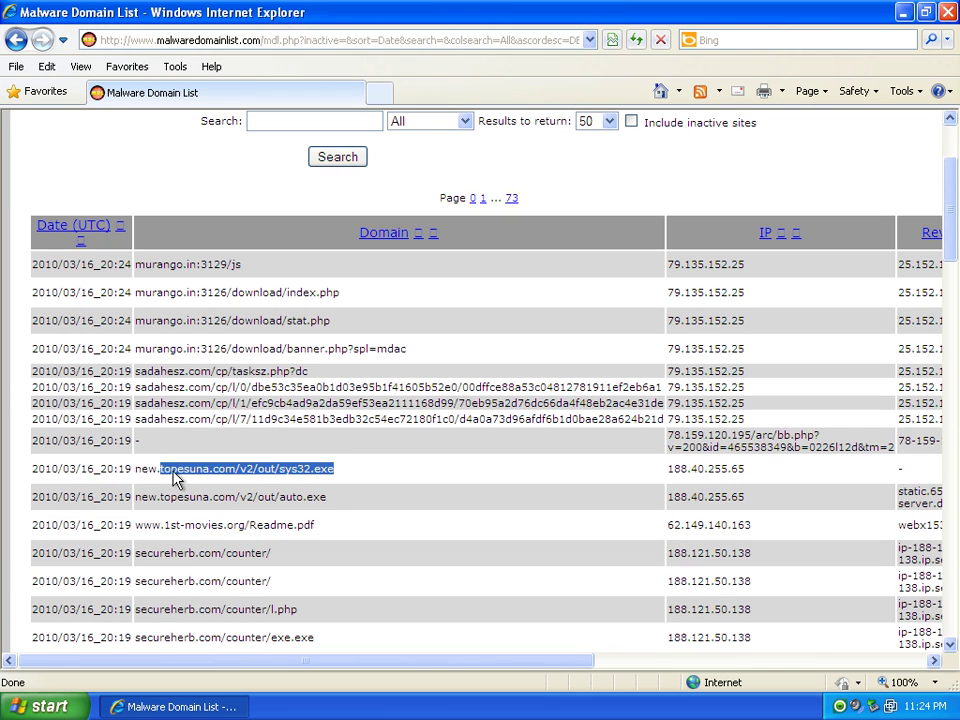
pyautogui.rightClick(160, 478)
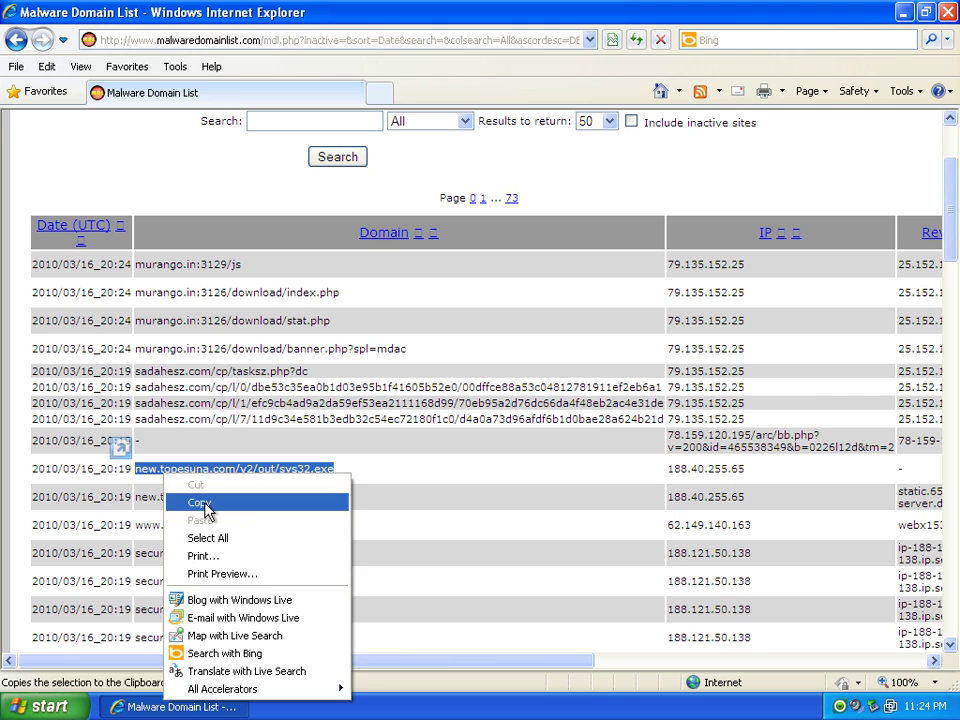
pyautogui.click(200, 506)
pyautogui.click(380, 93)
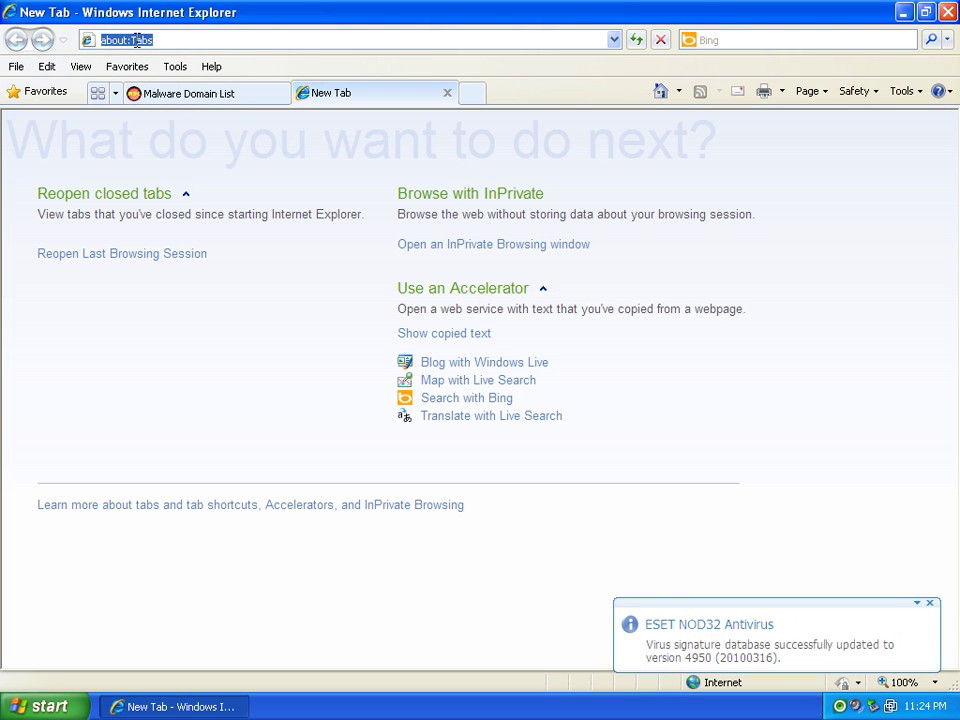
pyautogui.rightClick(137, 42)
pyautogui.click(134, 76)
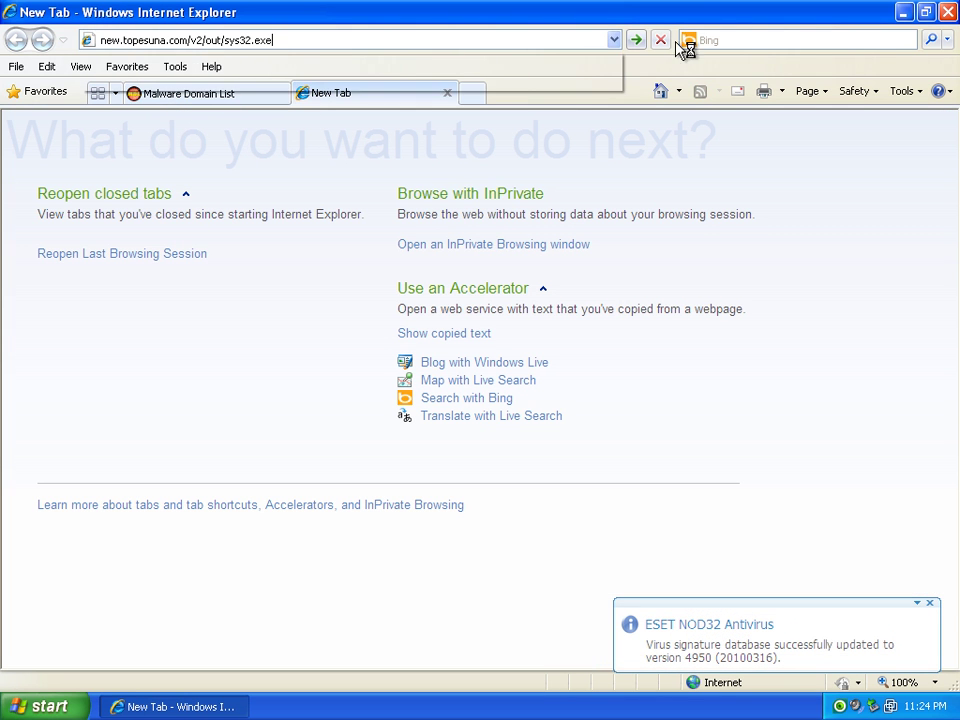
pyautogui.click(635, 40)
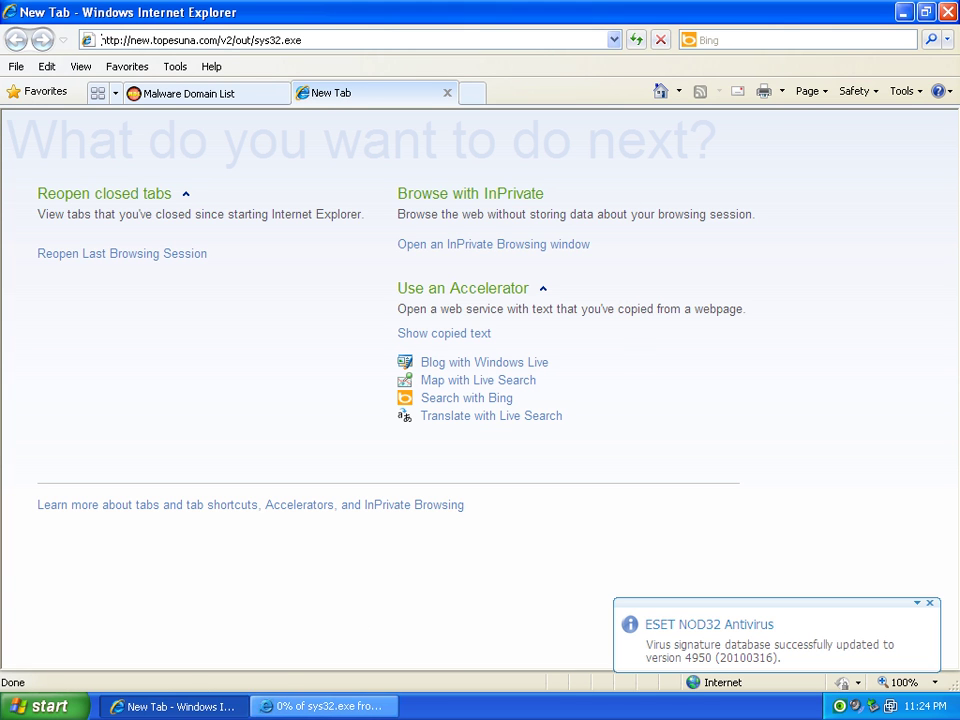
# Run the sys32.exe download and return to the Malware Domain List tab
pyautogui.click(311, 706)
pyautogui.click(452, 369)
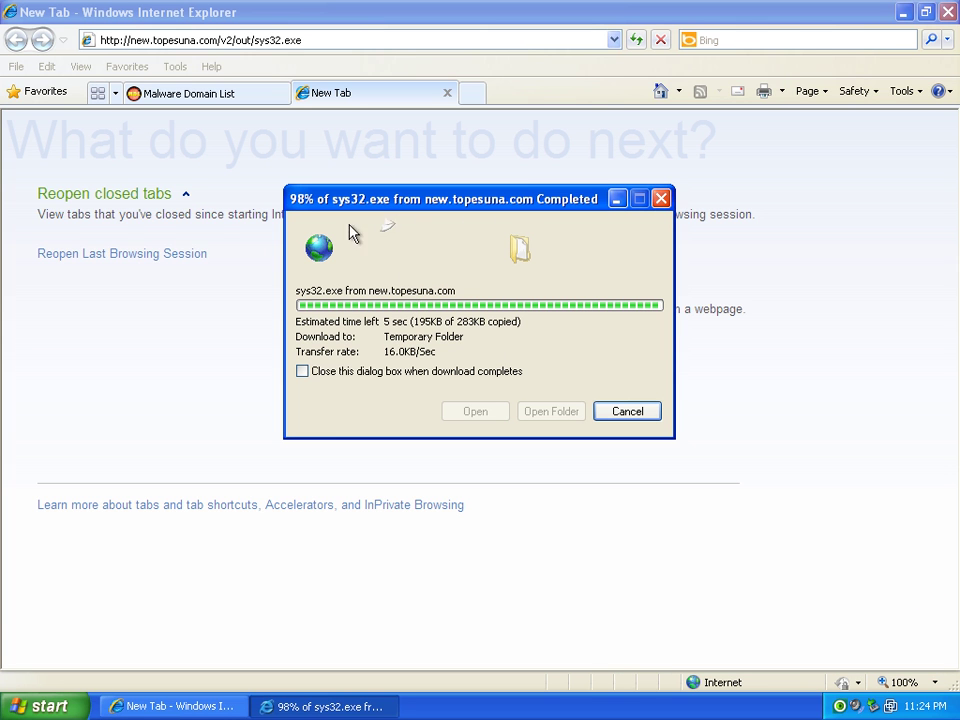
pyautogui.click(214, 100)
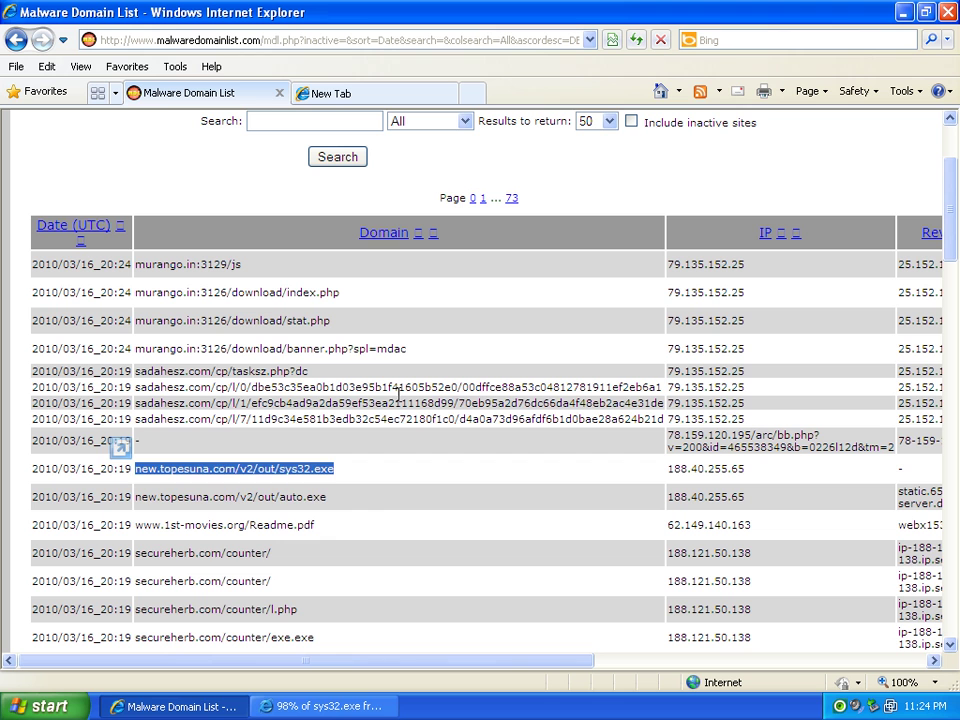
# Copy the auto.exe address and paste it into the new tab's address bar
pyautogui.moveTo(345, 502); pyautogui.dragTo(140, 500)
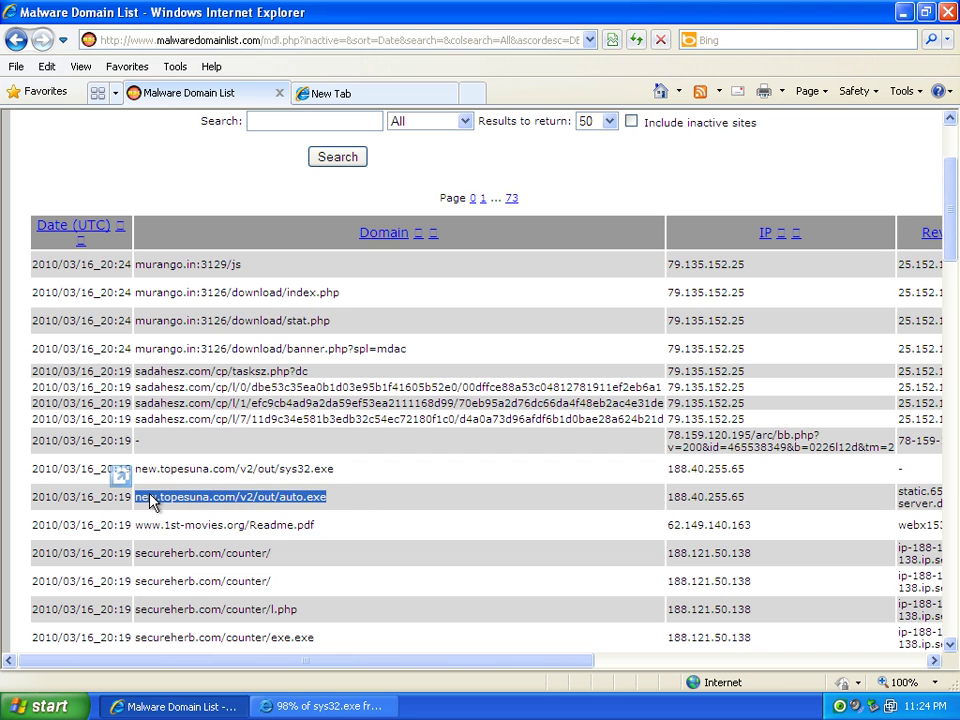
pyautogui.rightClick(150, 498)
pyautogui.click(238, 298)
pyautogui.click(320, 100)
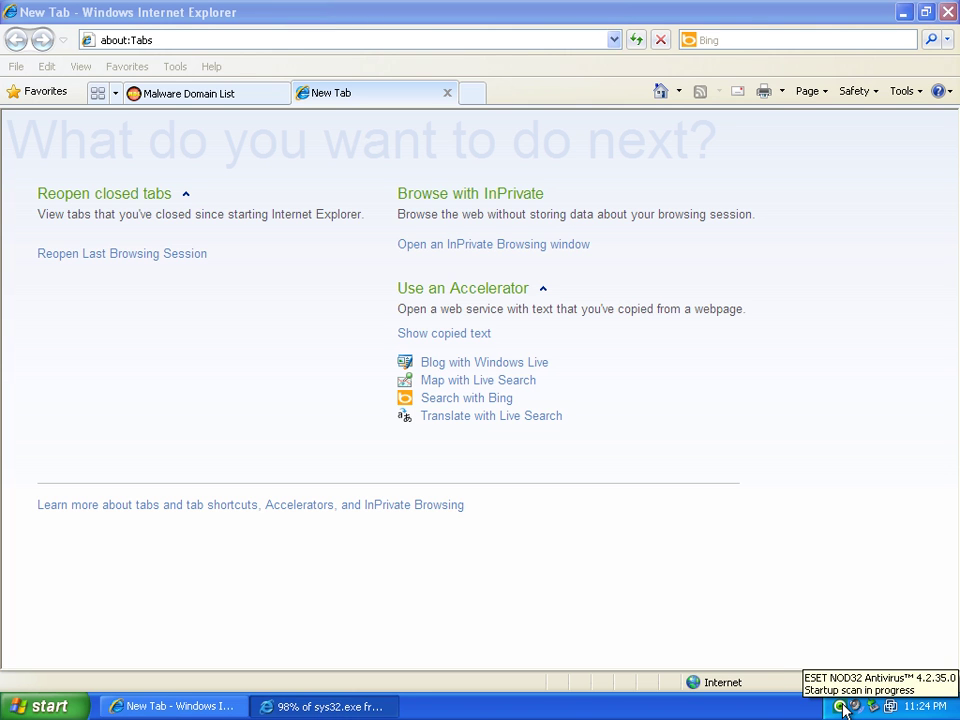
pyautogui.click(217, 42)
pyautogui.rightClick(135, 36)
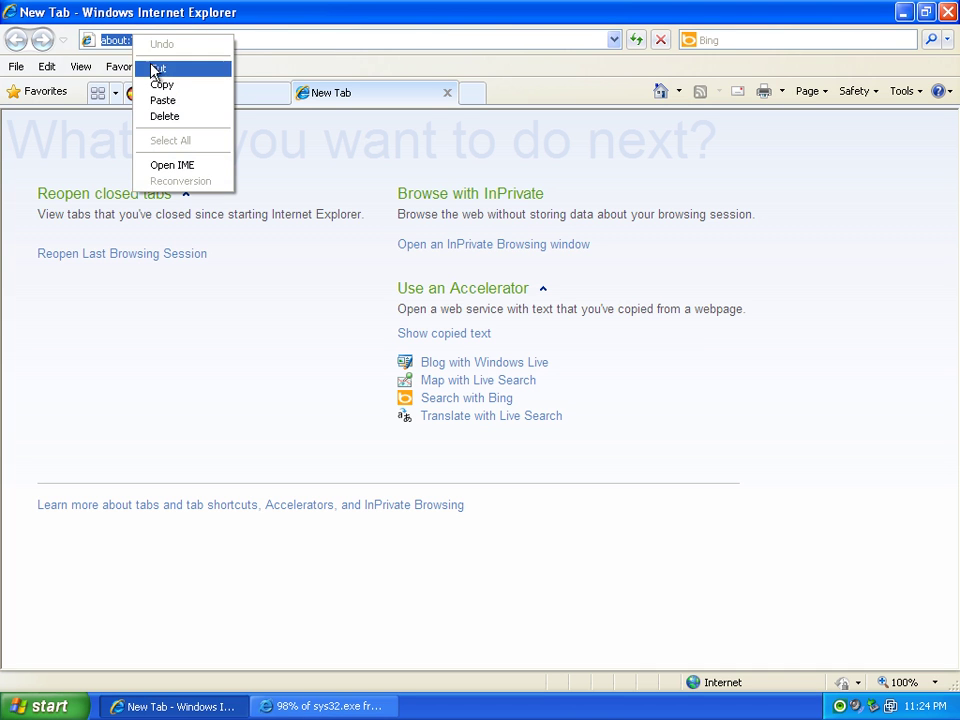
pyautogui.click(156, 100)
# Let sys32.exe run, load and run auto.exe past its warning, then return to the list
pyautogui.click(321, 706)
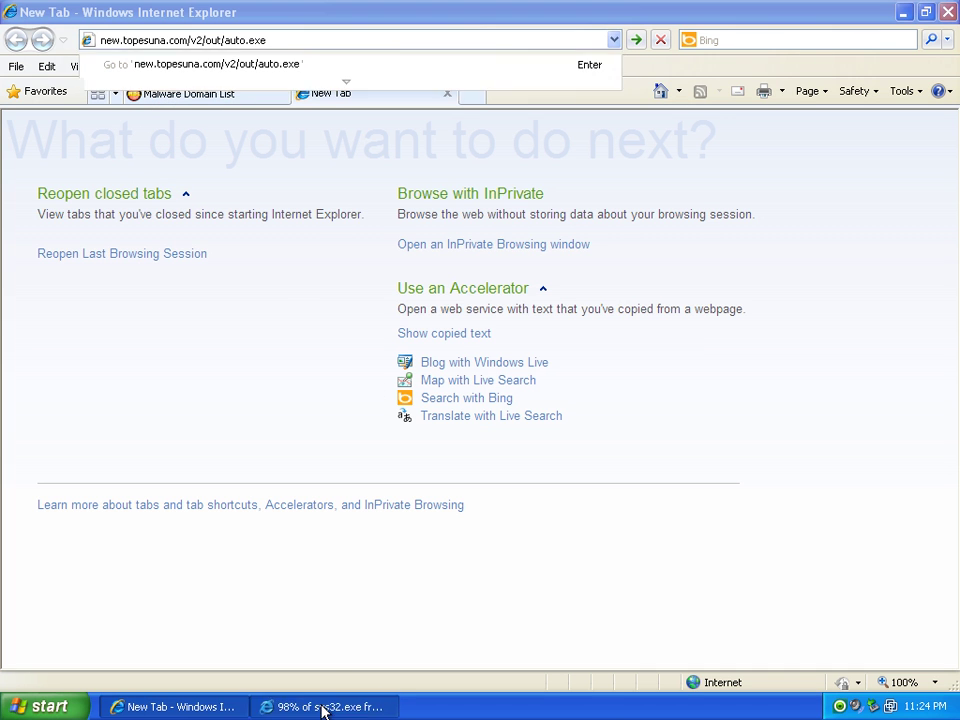
pyautogui.click(548, 331)
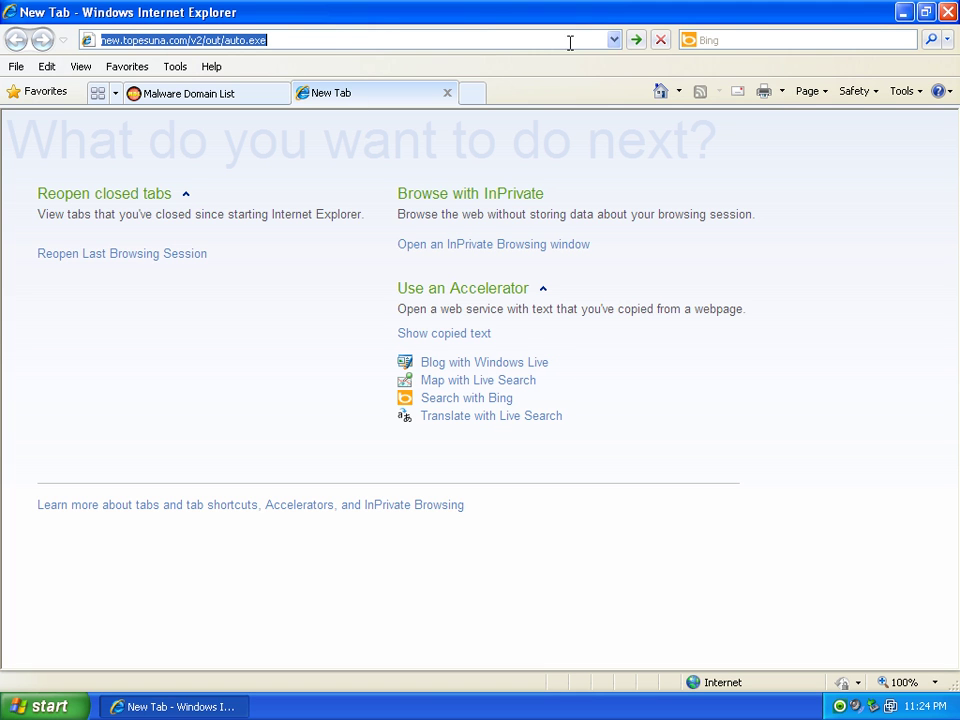
pyautogui.click(636, 40)
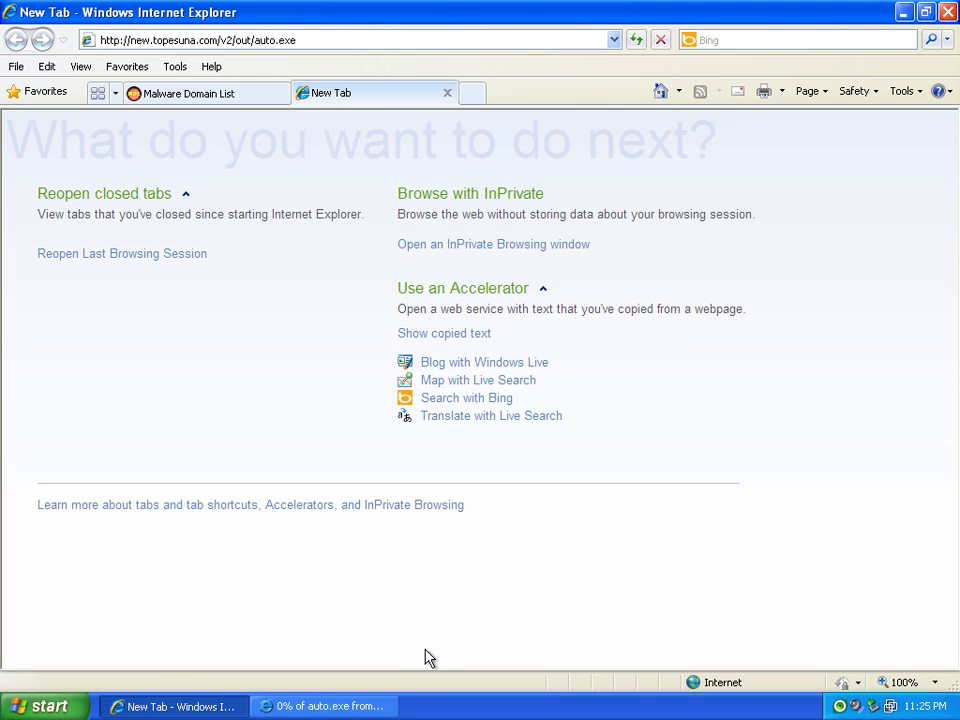
pyautogui.click(338, 707)
pyautogui.click(440, 369)
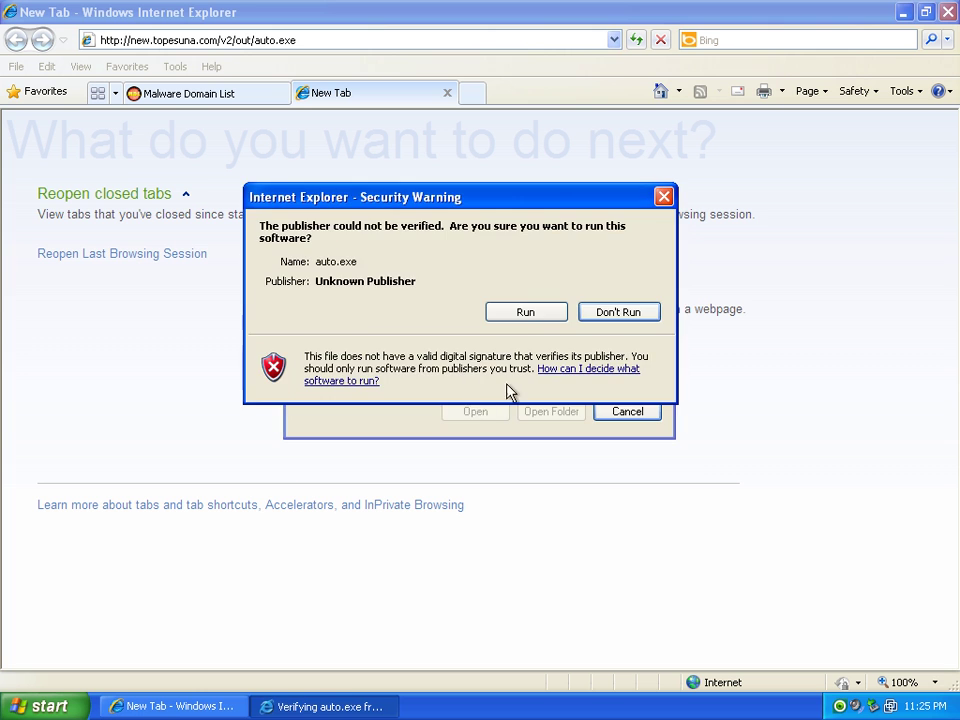
pyautogui.click(525, 312)
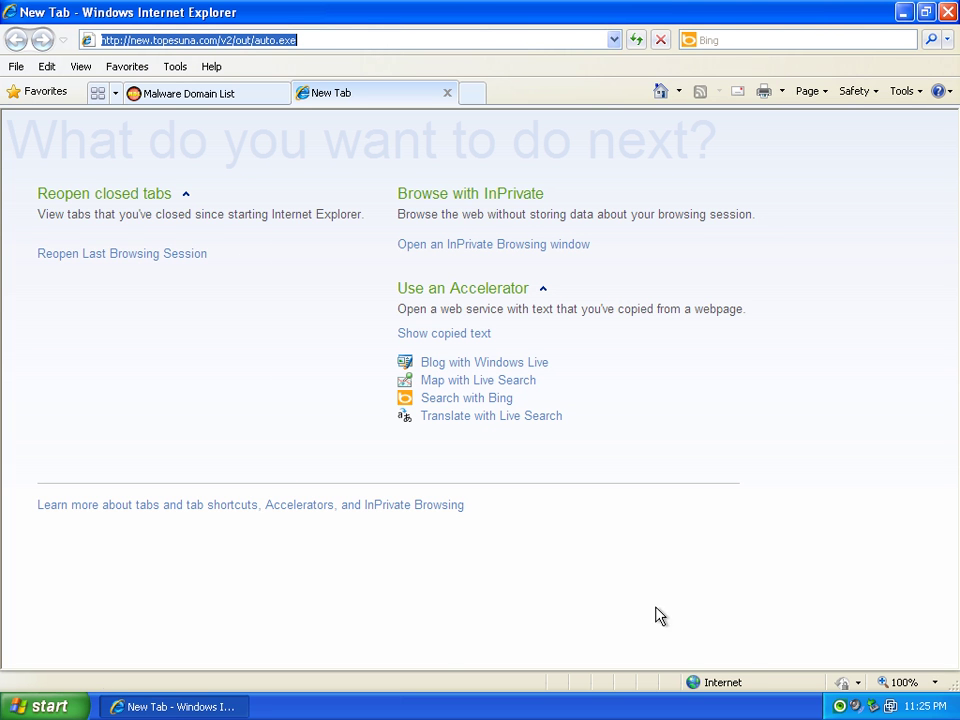
pyautogui.click(192, 98)
# Copy the secureherb.com/counter/exe.exe address from the domain list
pyautogui.click(338, 506)
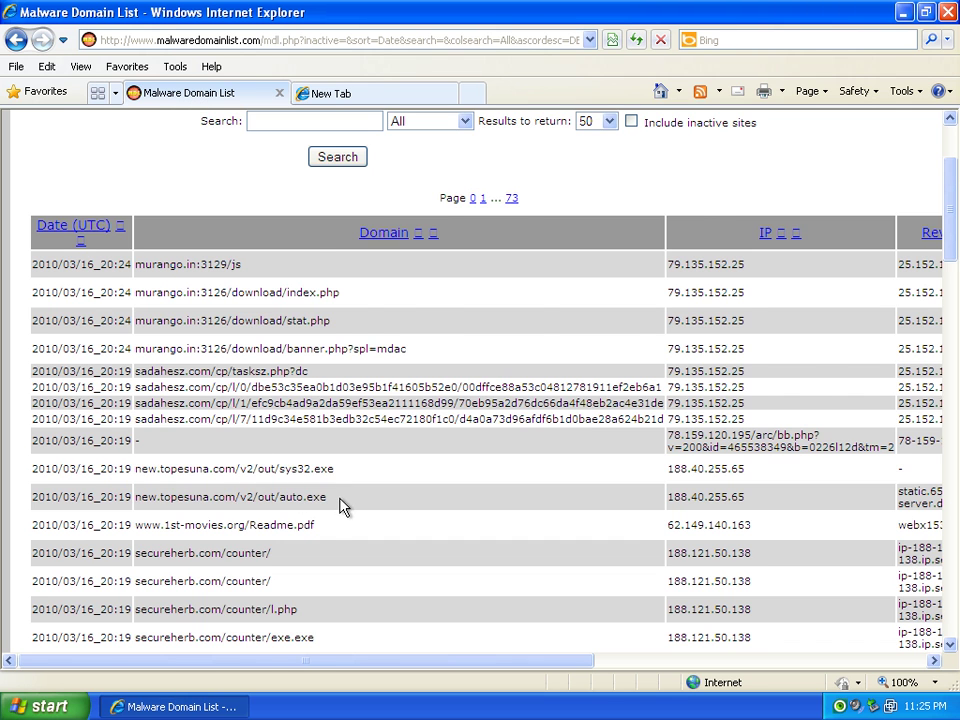
pyautogui.scroll(-1, 338, 506)
pyautogui.moveTo(318, 557); pyautogui.dragTo(168, 567)
pyautogui.rightClick(185, 561)
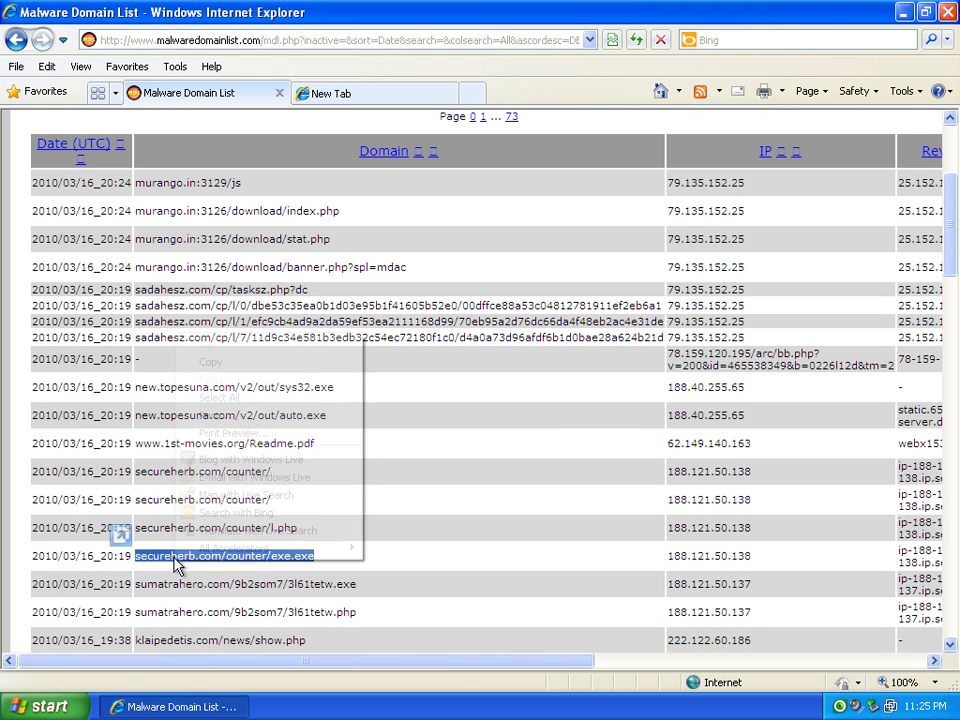
pyautogui.click(257, 366)
# Load exe.exe in the new tab, run it, dismiss the blocked-download error, and return
pyautogui.click(317, 93)
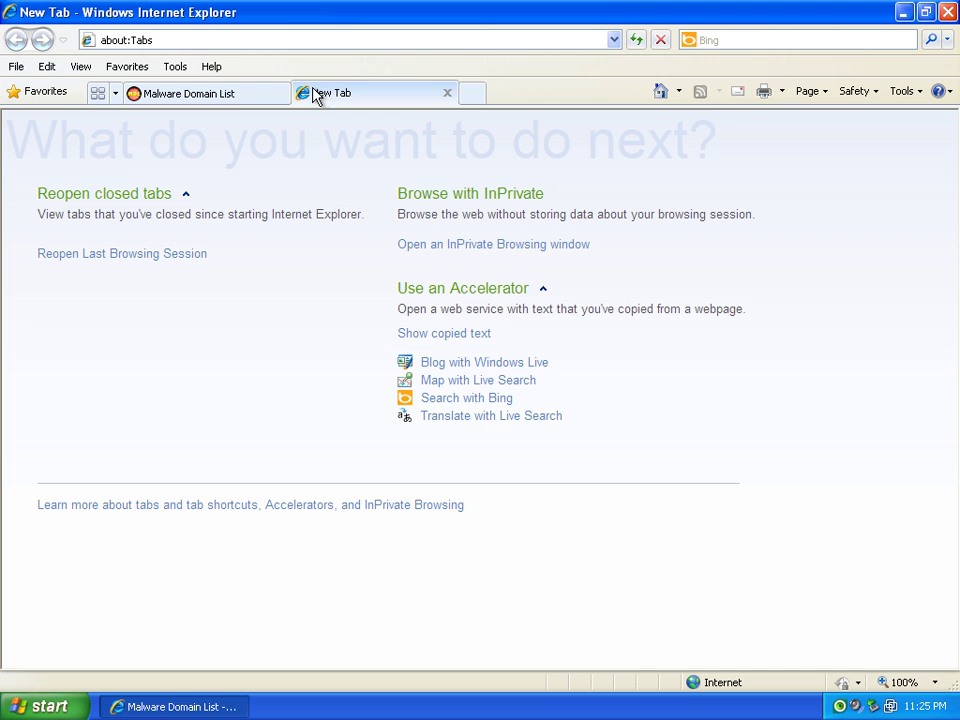
pyautogui.click(186, 40)
pyautogui.rightClick(131, 41)
pyautogui.click(158, 104)
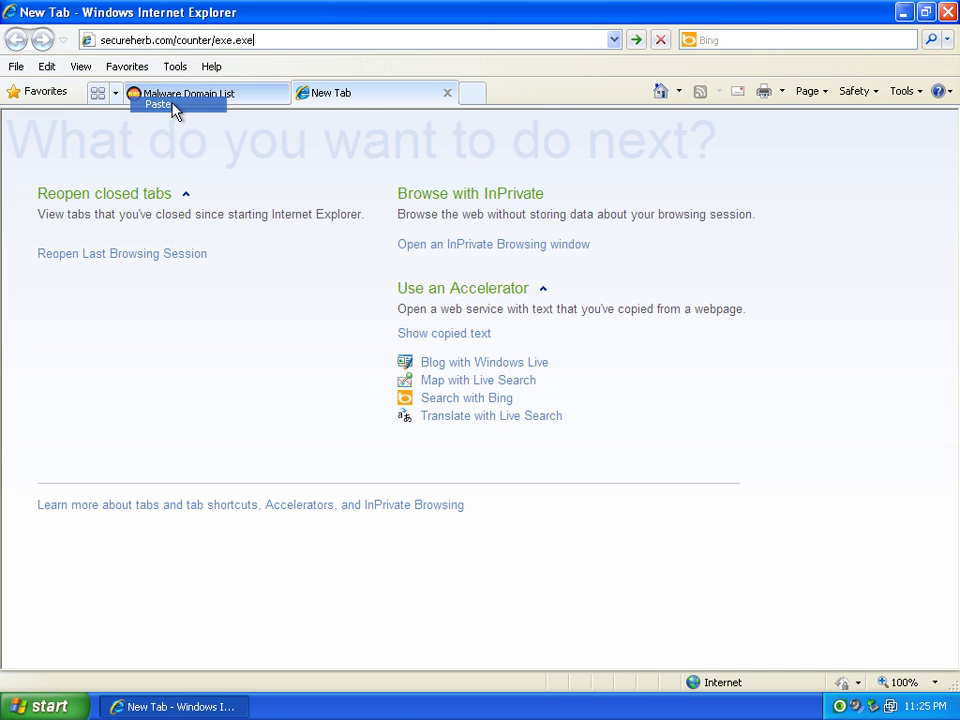
pyautogui.click(636, 40)
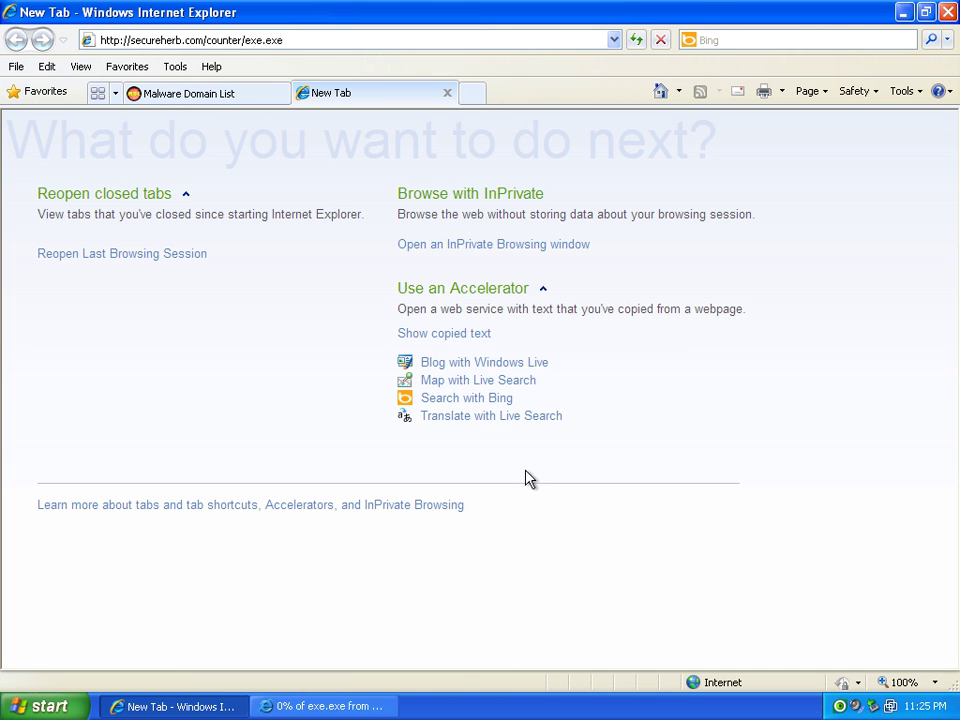
pyautogui.click(453, 370)
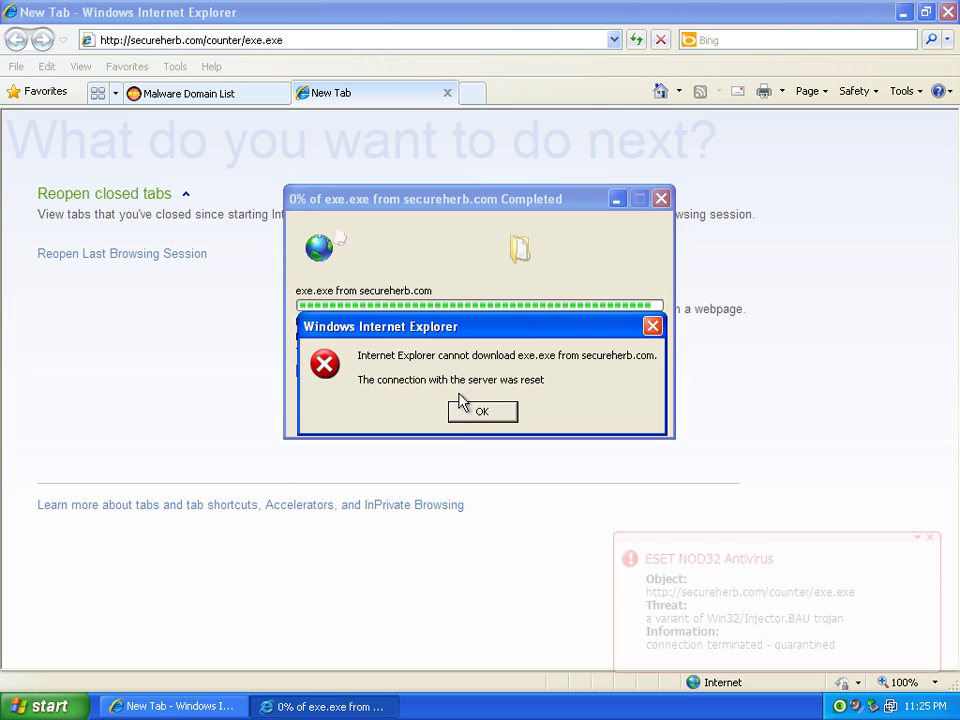
pyautogui.click(480, 414)
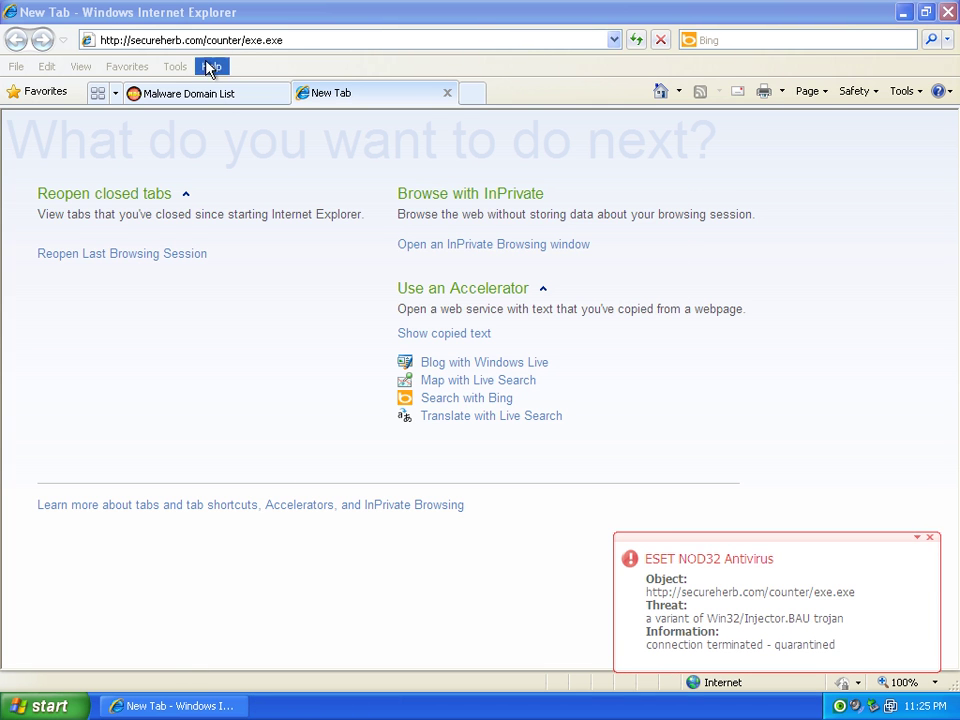
pyautogui.click(195, 93)
# Select the sumatrahero 3l61tetw.exe address further down the domain list
pyautogui.scroll(-2, 290, 420)
pyautogui.scroll(-1, 340, 480)
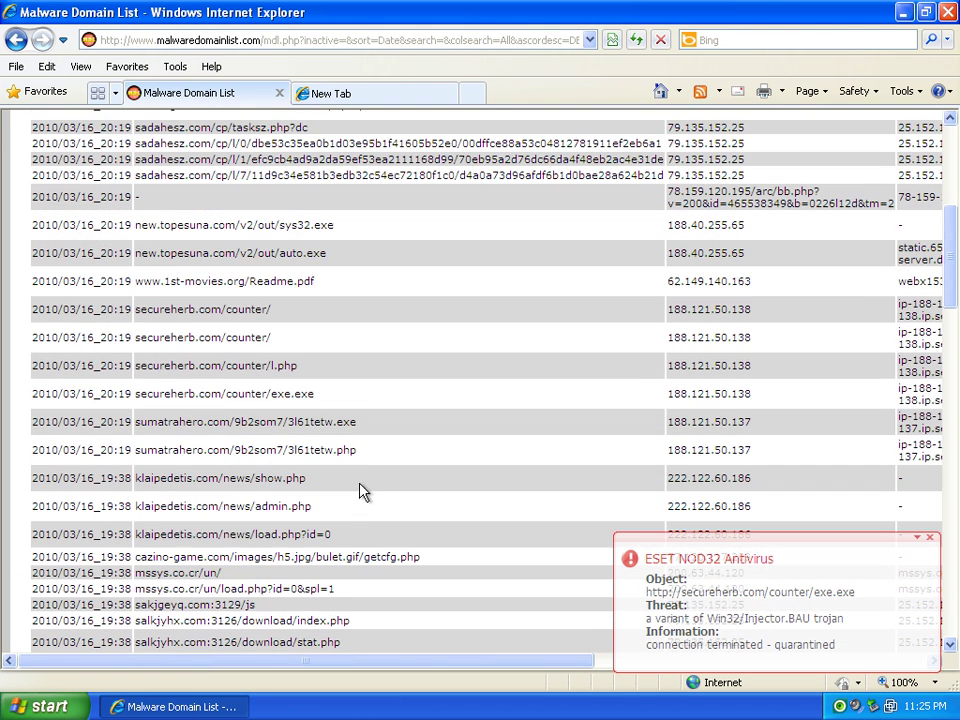
pyautogui.moveTo(360, 423); pyautogui.dragTo(135, 422)
pyautogui.rightClick(158, 425)
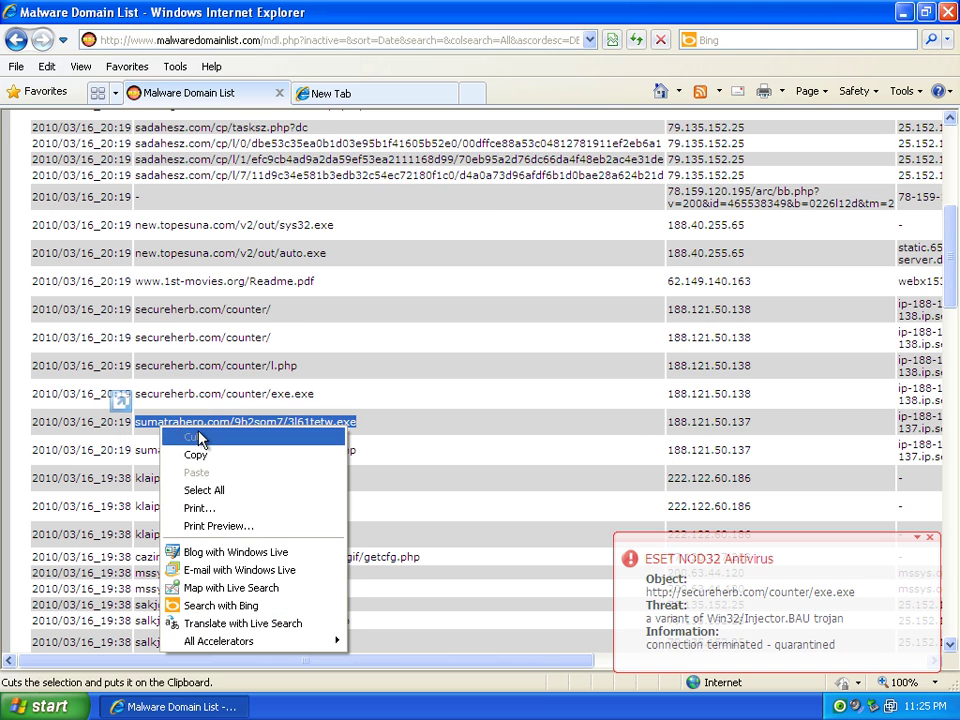
# Copy the sumatrahero 3l61tetw.exe address and load it in the new tab
pyautogui.click(196, 455)
pyautogui.click(352, 94)
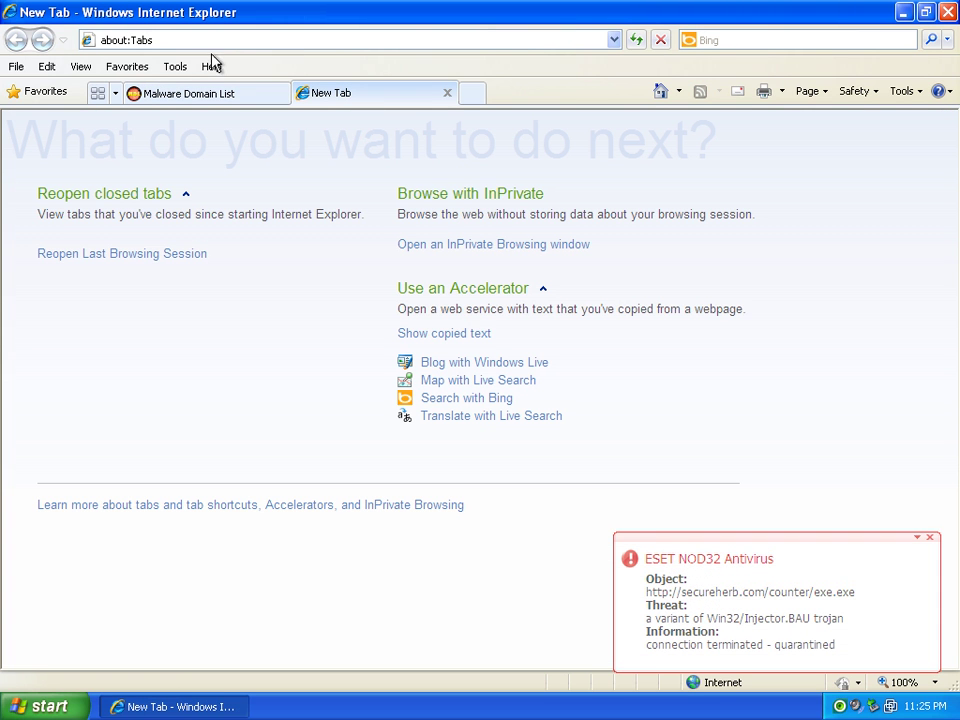
pyautogui.rightClick(143, 41)
pyautogui.click(168, 101)
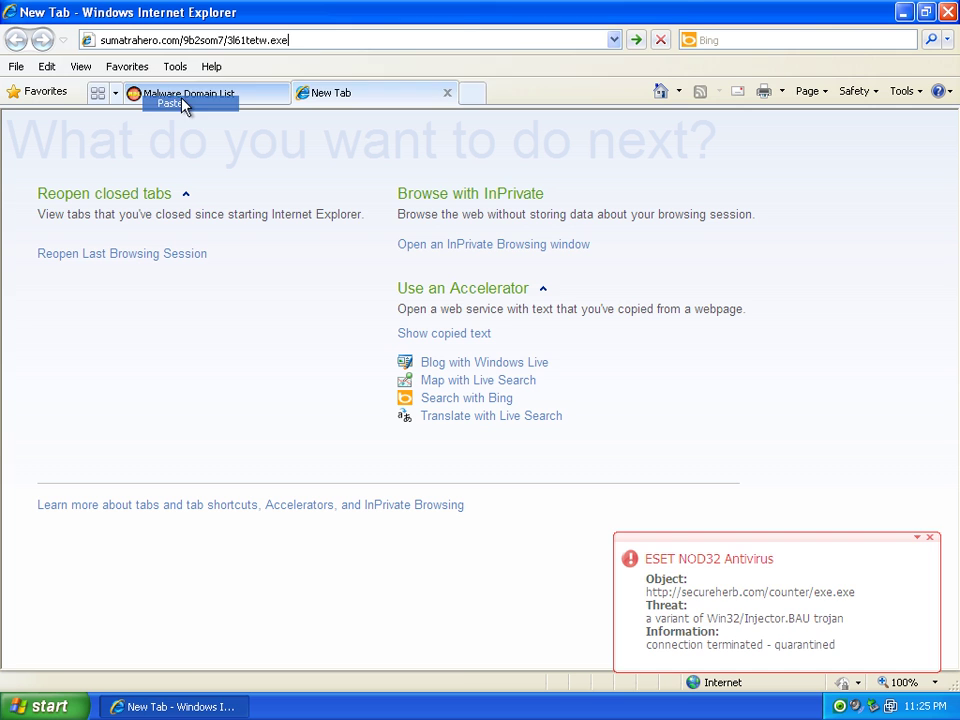
pyautogui.click(636, 40)
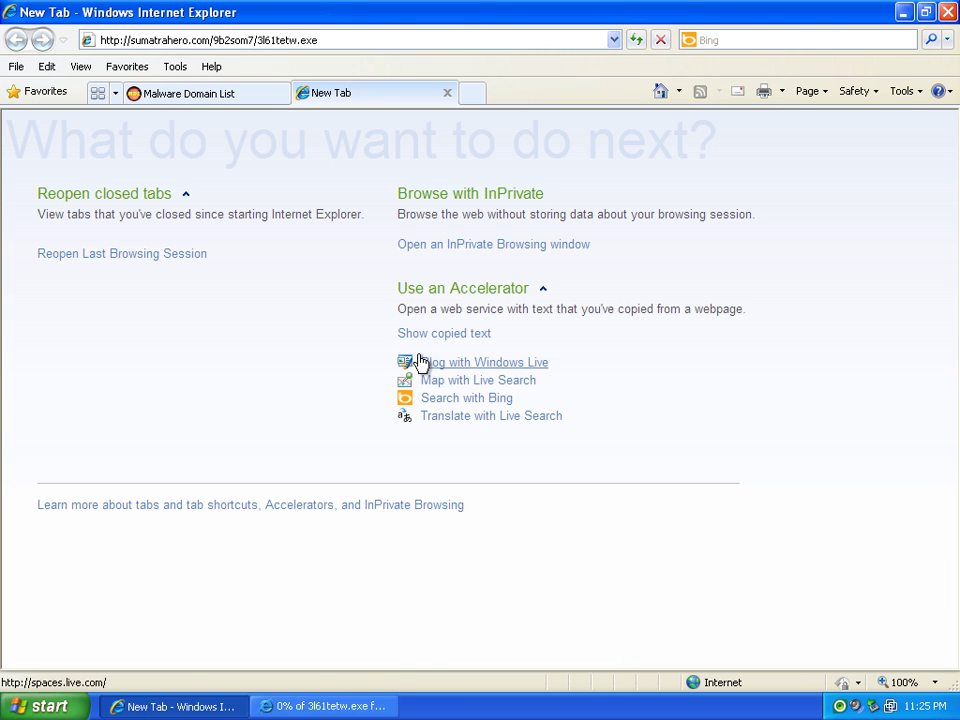
# Run 3l61tetw.exe, dismiss the connection-reset error, and return to the domain list
pyautogui.click(364, 706)
pyautogui.click(454, 368)
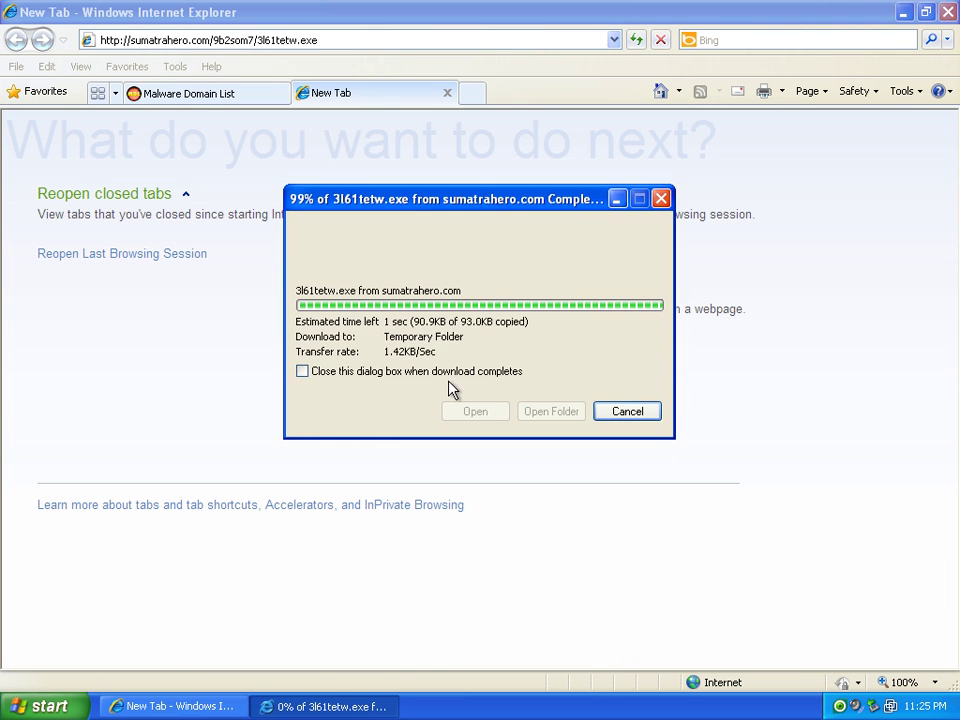
pyautogui.click(484, 411)
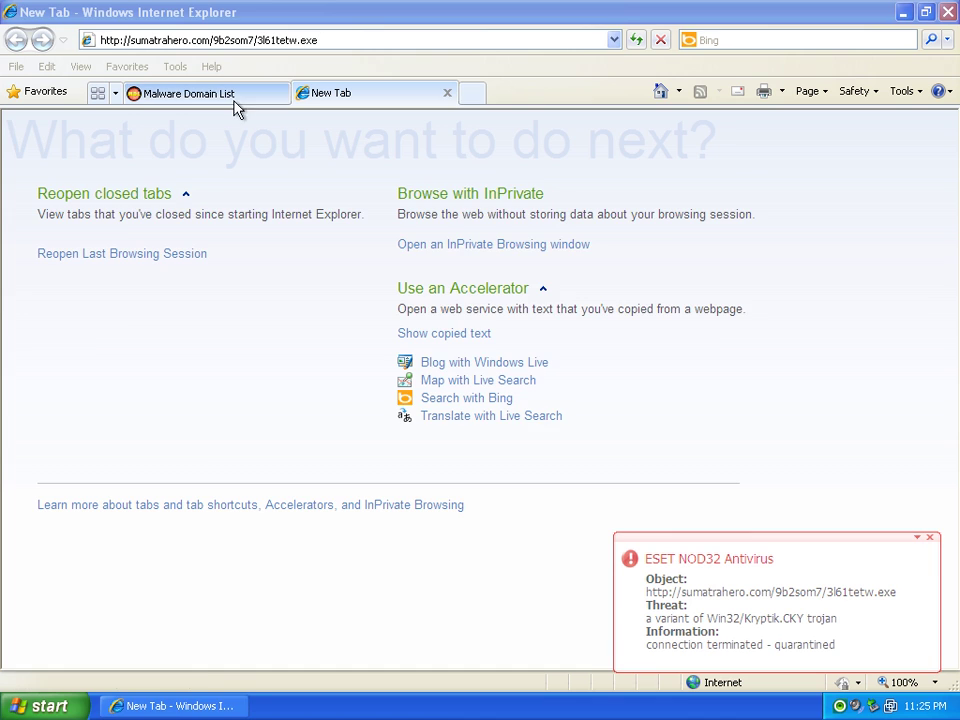
pyautogui.click(234, 98)
# Scroll down and copy the mssys.co.cr/cgi/youtube/adode.exe address
pyautogui.click(287, 497)
pyautogui.scroll(-1, 300, 485)
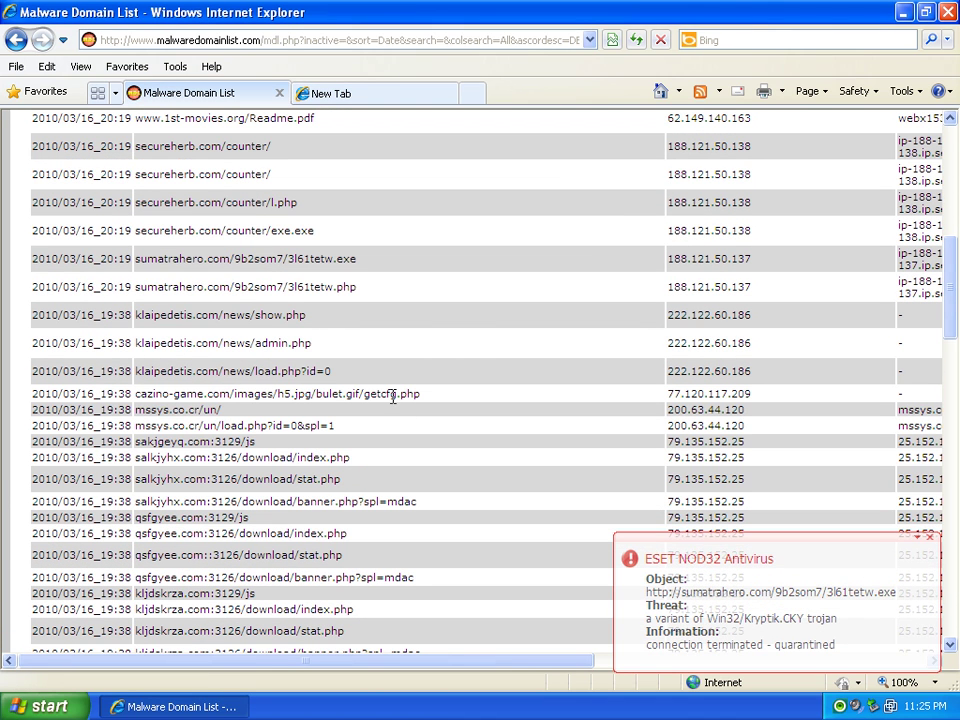
pyautogui.scroll(-2, 323, 420)
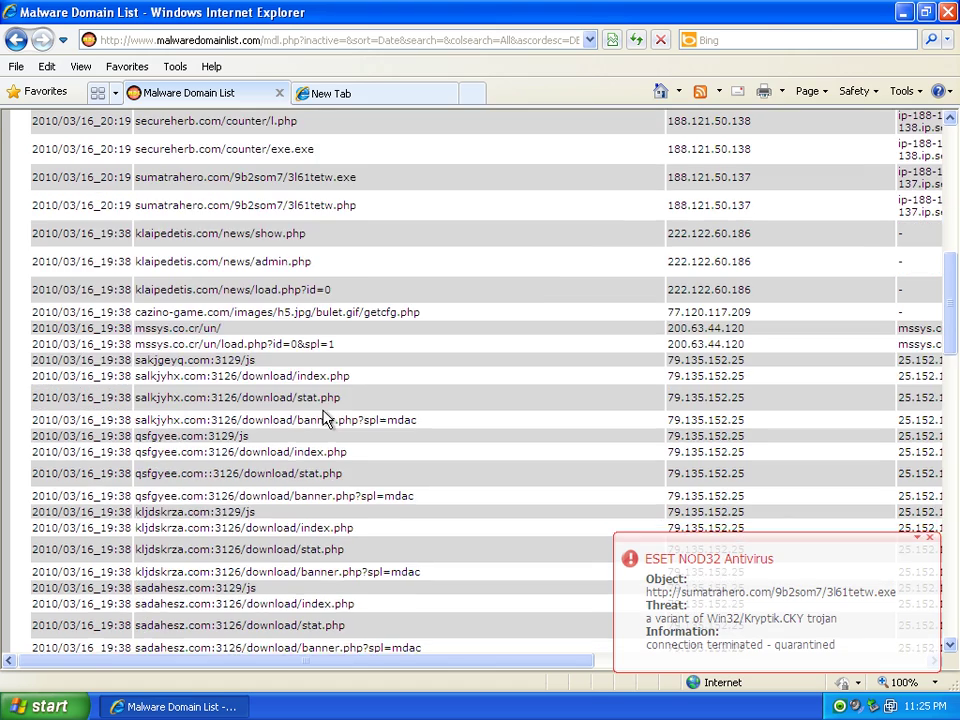
pyautogui.scroll(-1, 326, 418)
pyautogui.scroll(-2, 340, 425)
pyautogui.scroll(-1, 353, 435)
pyautogui.scroll(-2, 340, 440)
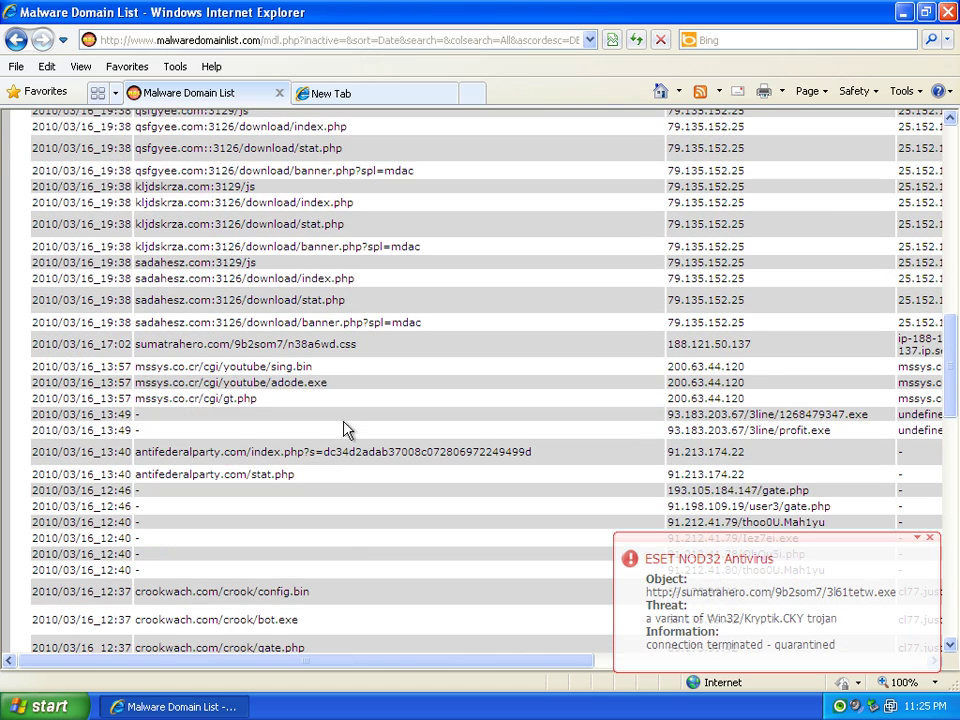
pyautogui.moveTo(333, 389); pyautogui.dragTo(140, 383)
pyautogui.rightClick(155, 384)
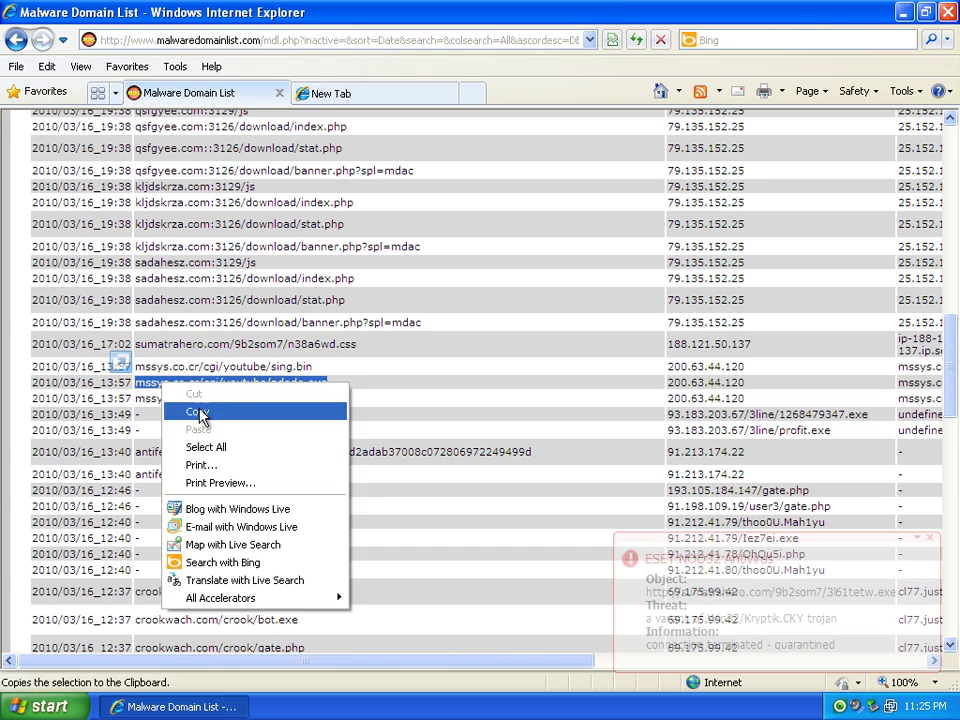
pyautogui.click(204, 413)
# Load adode.exe in the new tab, triggering ESET's access-denied page
pyautogui.click(318, 92)
pyautogui.click(184, 40)
pyautogui.rightClick(126, 41)
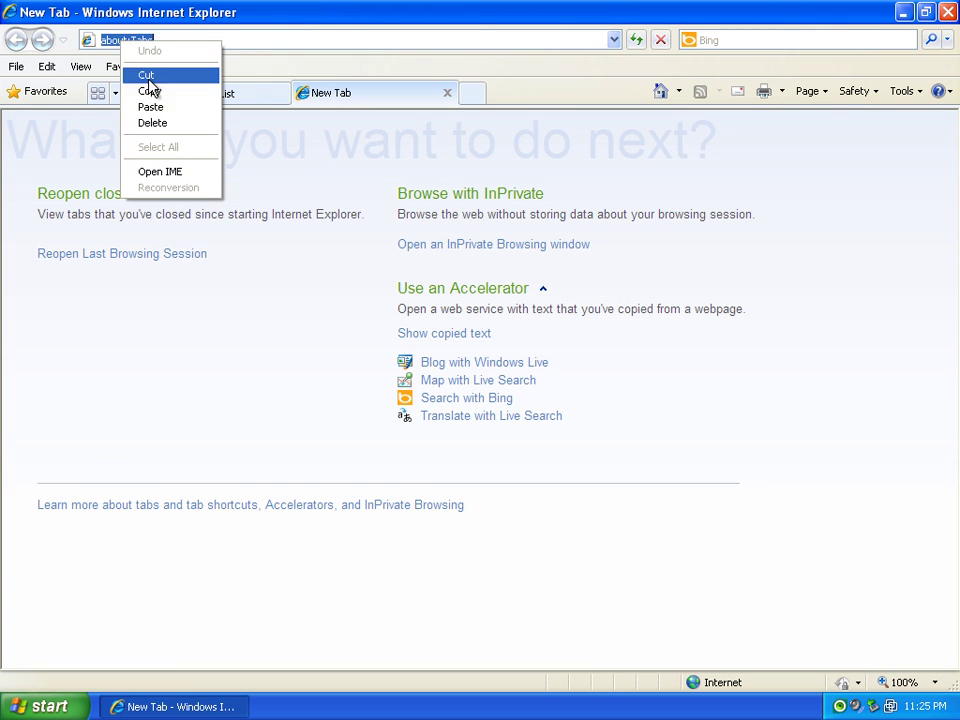
pyautogui.click(150, 107)
pyautogui.click(635, 40)
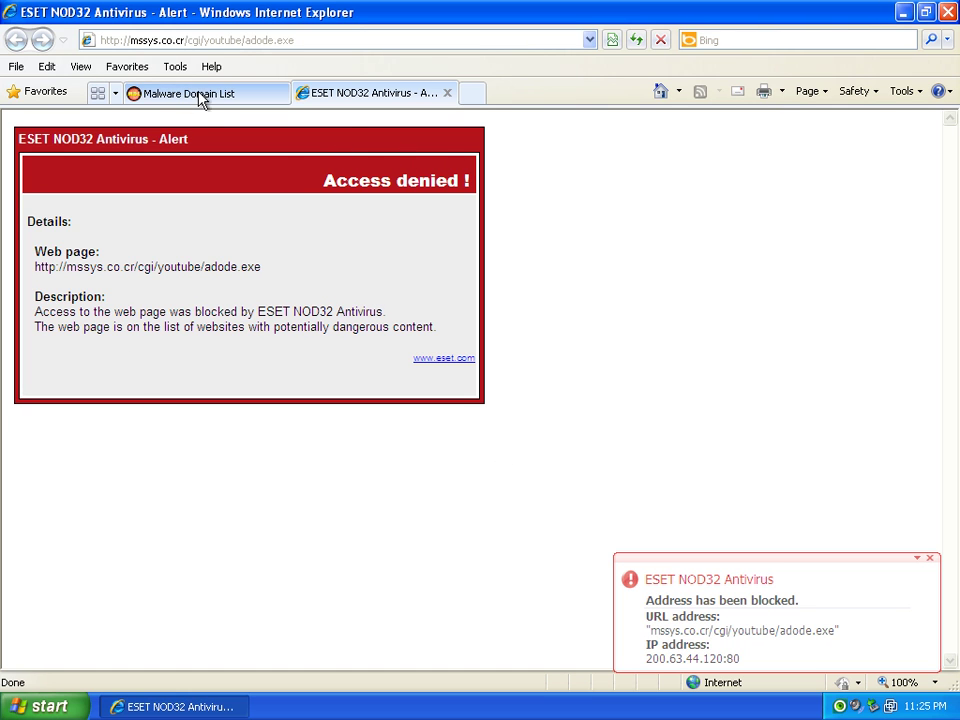
# Copy the crookwach.com/crook/bot.exe address from the Malware Domain List
pyautogui.click(224, 97)
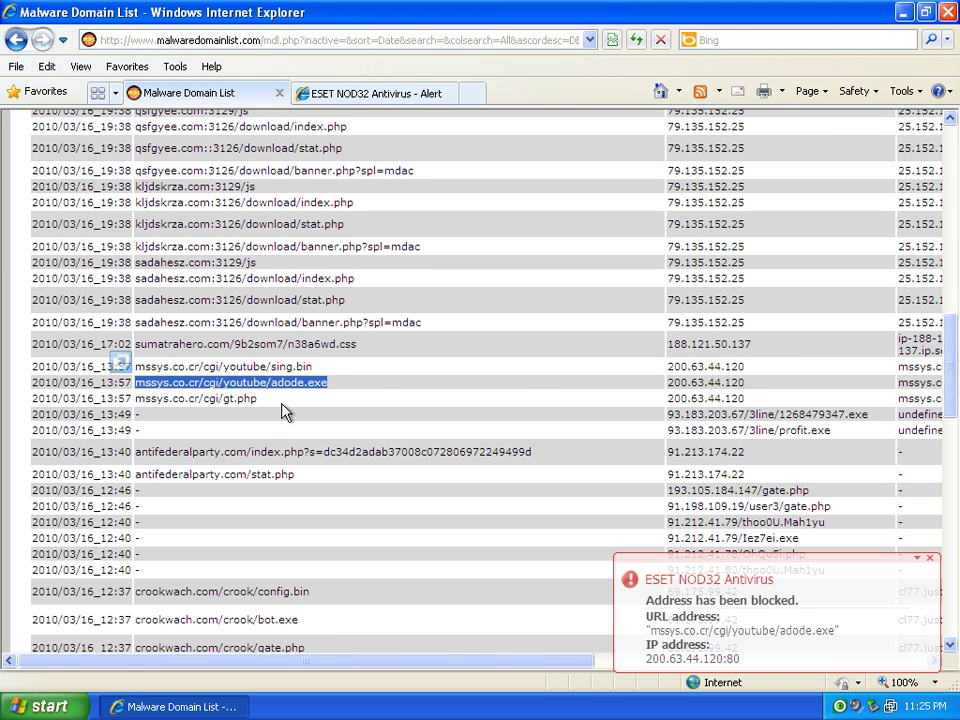
pyautogui.scroll(-2, 281, 411)
pyautogui.moveTo(320, 545); pyautogui.dragTo(134, 540)
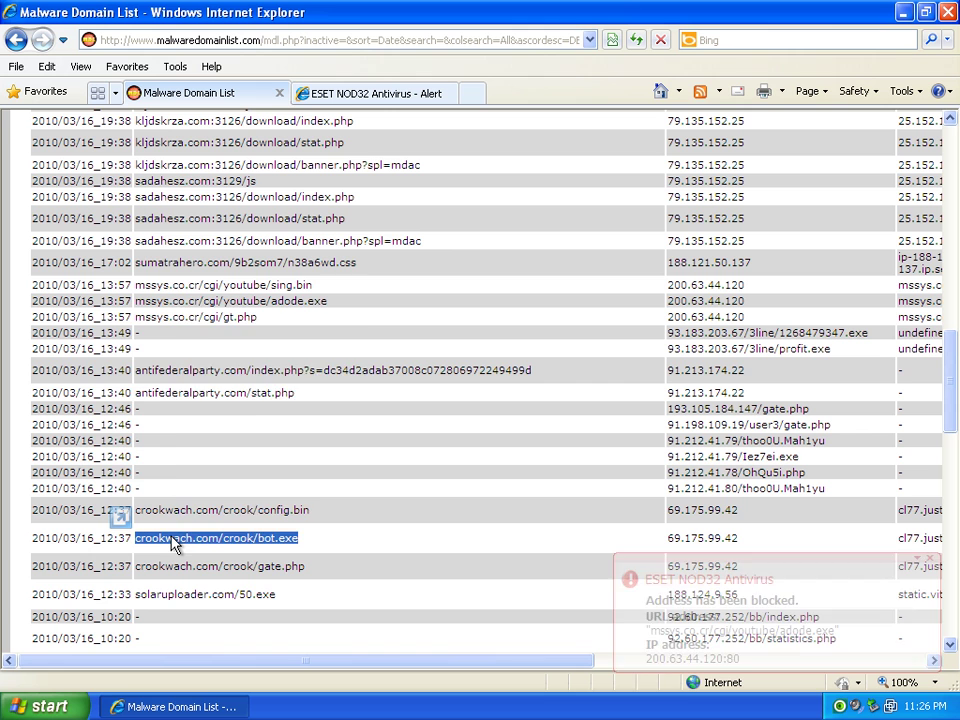
pyautogui.rightClick(172, 538)
pyautogui.click(228, 340)
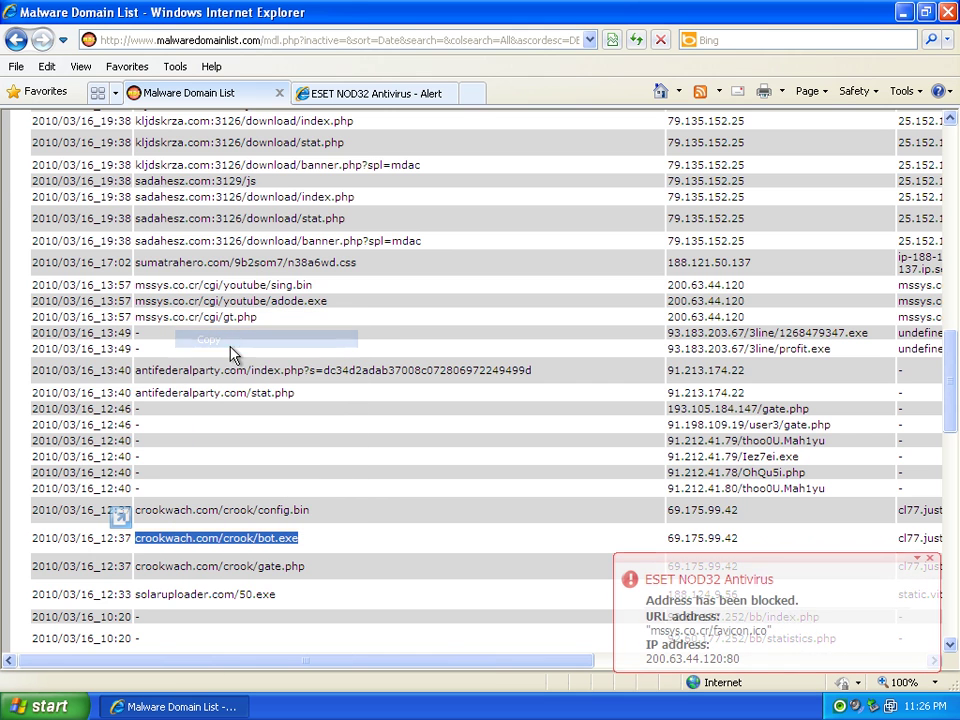
# Load bot.exe in the blocked-page tab, run it, then close Internet Explorer
pyautogui.click(330, 93)
pyautogui.click(195, 40)
pyautogui.rightClick(196, 42)
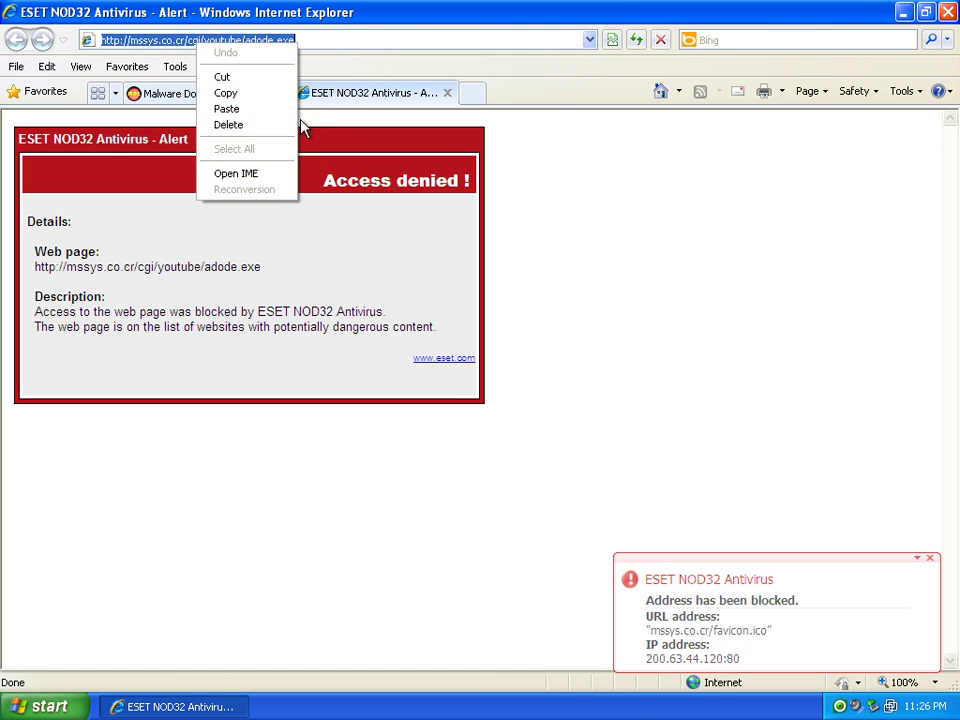
pyautogui.click(250, 109)
pyautogui.click(634, 40)
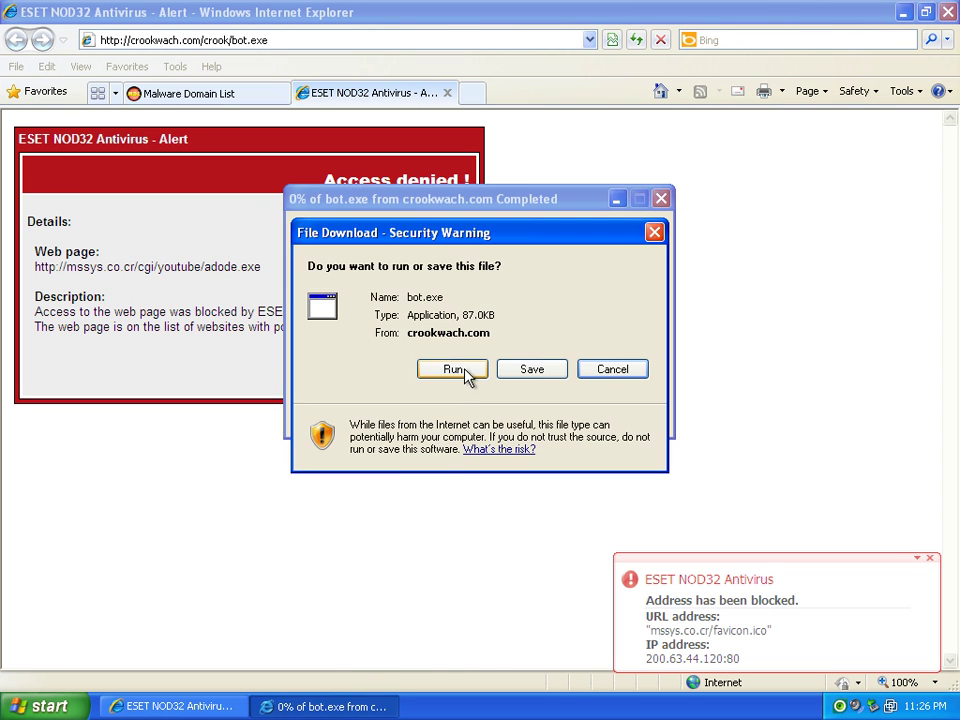
pyautogui.click(462, 371)
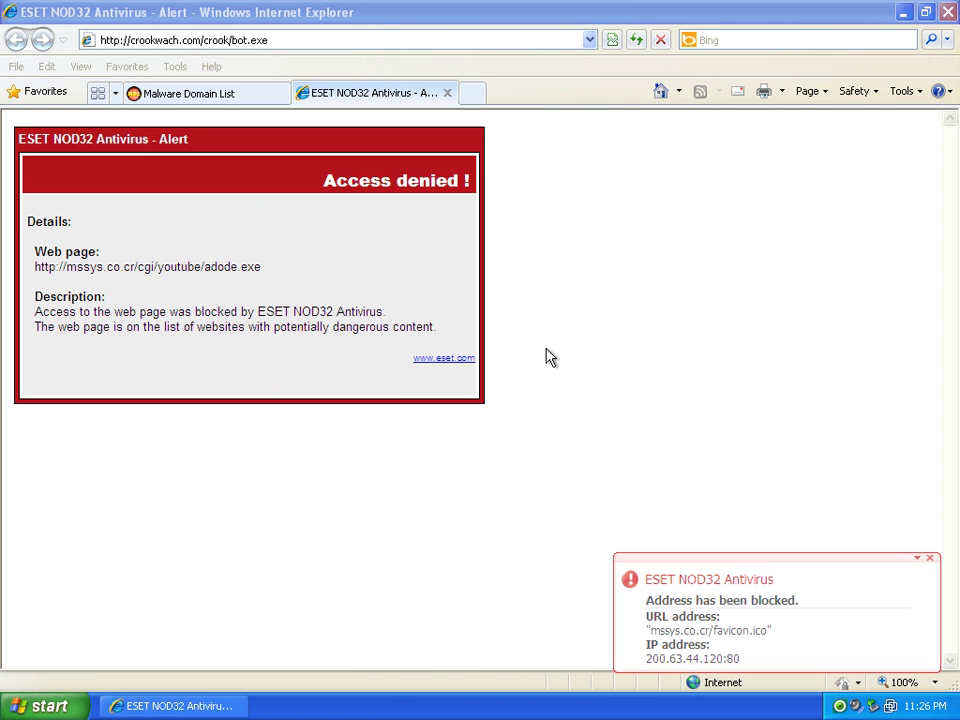
pyautogui.click(948, 12)
# Confirm closing all IE tabs and launch Malwarebytes' Anti-Malware from the Monthly Upkeep folder
pyautogui.click(448, 365)
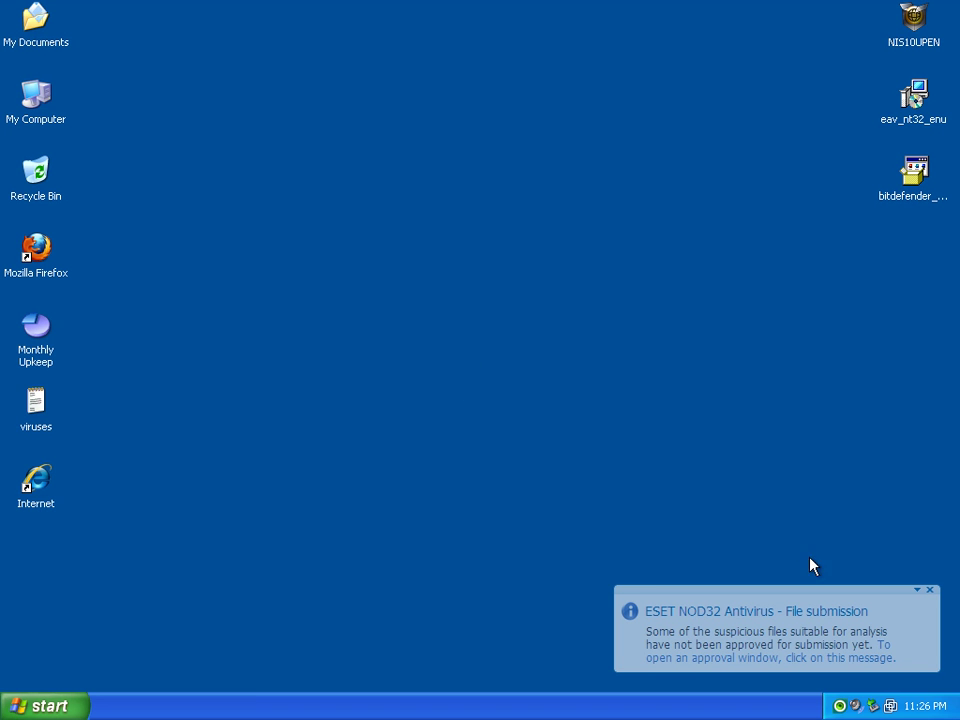
pyautogui.doubleClick(48, 336)
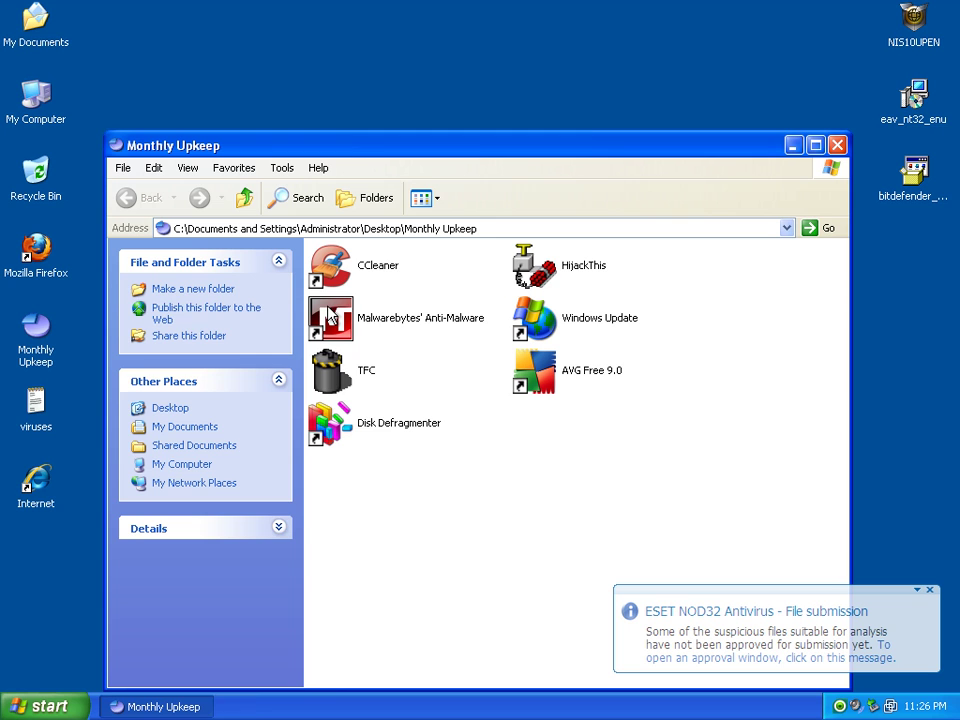
pyautogui.click(352, 338)
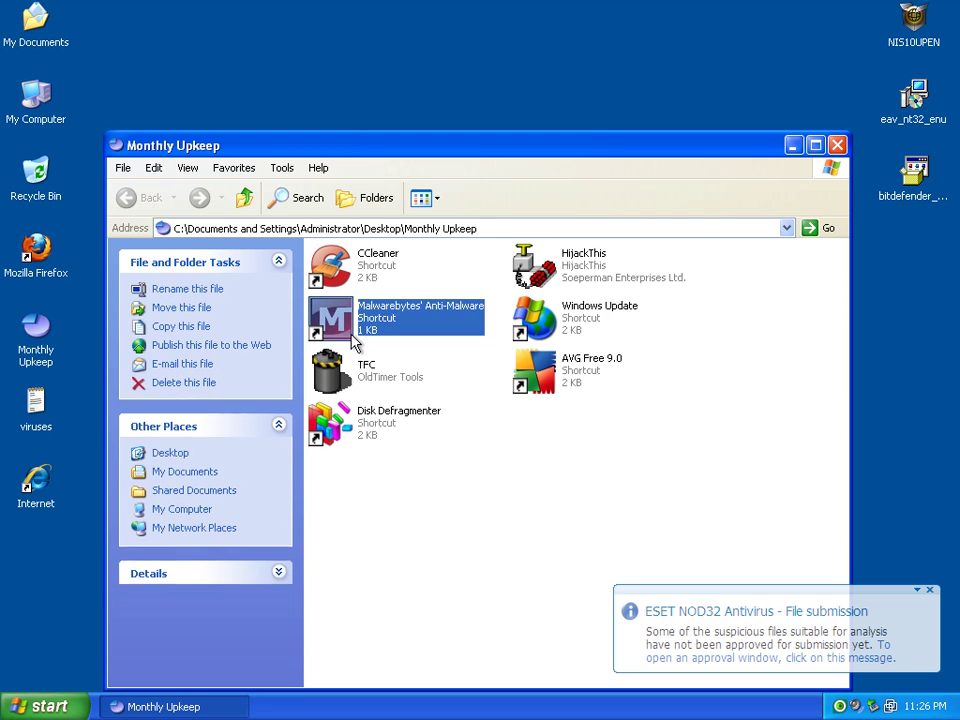
pyautogui.click(837, 145)
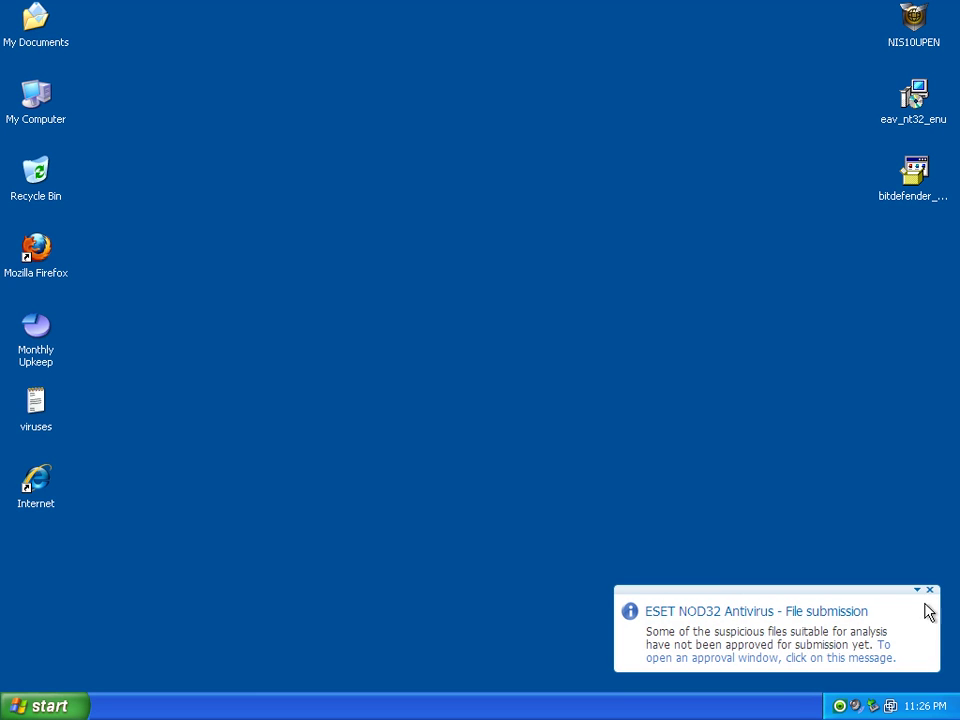
# Submit the suspicious blocked files to ESET from its notification balloon
pyautogui.click(852, 660)
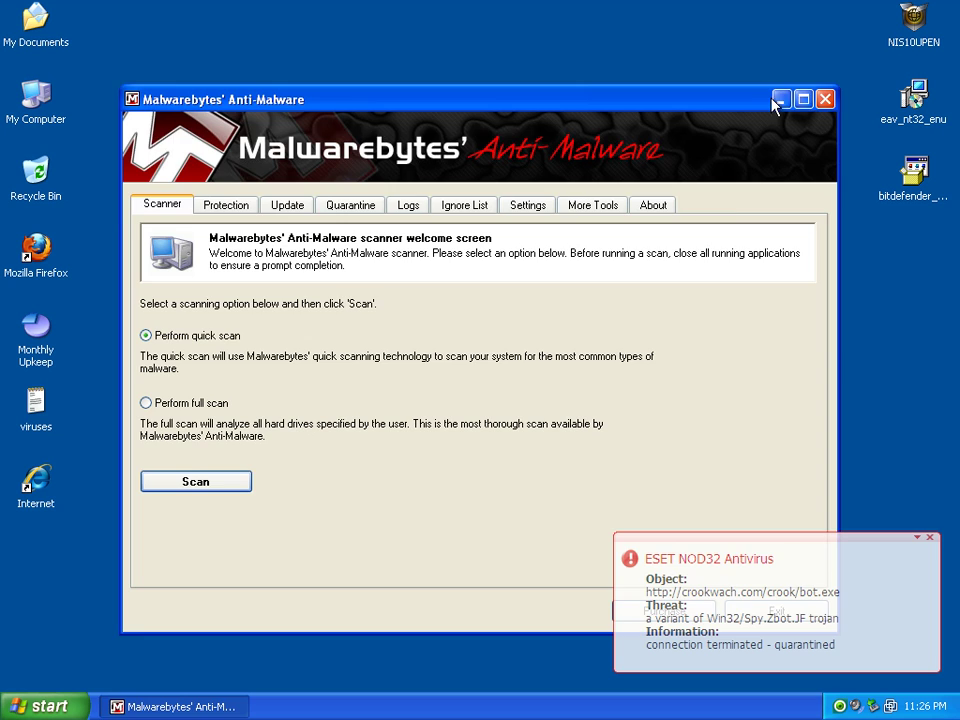
pyautogui.click(779, 100)
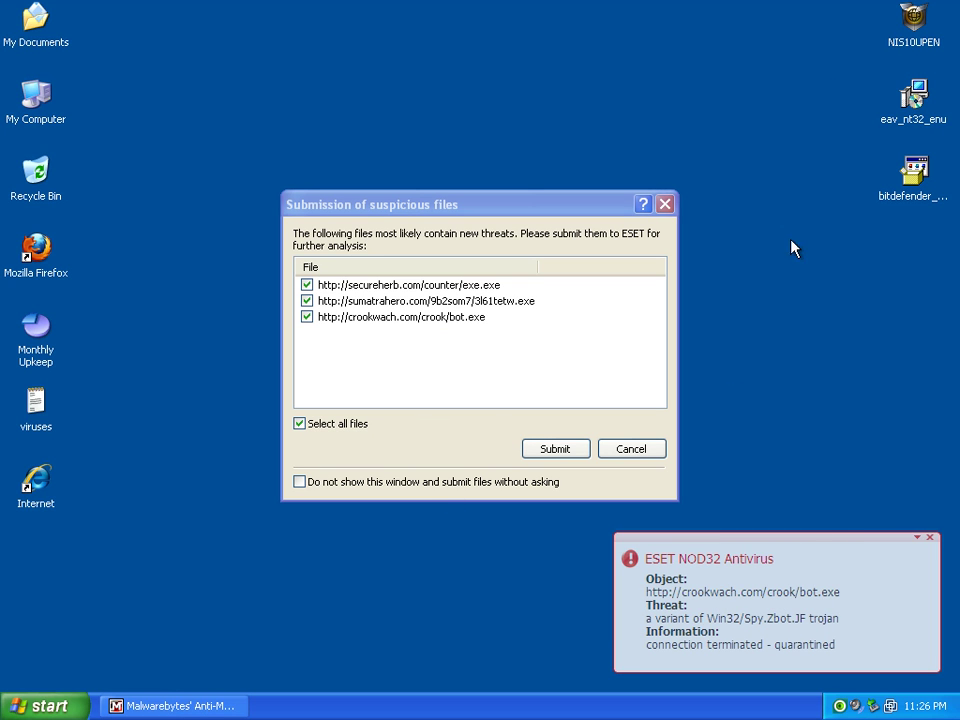
pyautogui.click(553, 449)
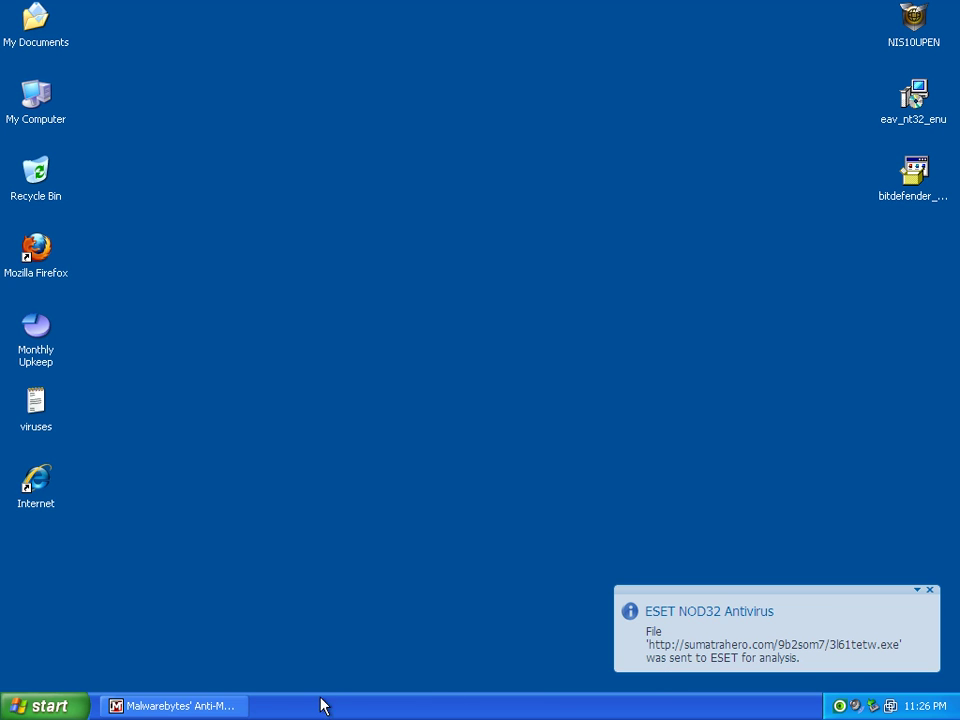
# Start a Malwarebytes definitions update from the Update tab
pyautogui.click(205, 704)
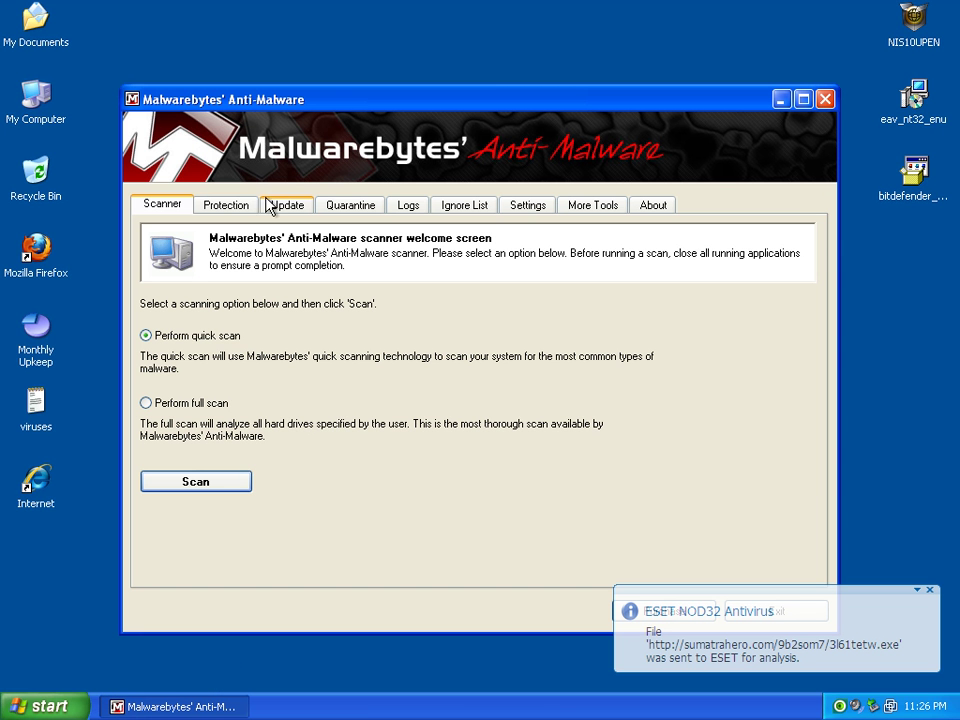
pyautogui.click(287, 205)
pyautogui.click(225, 390)
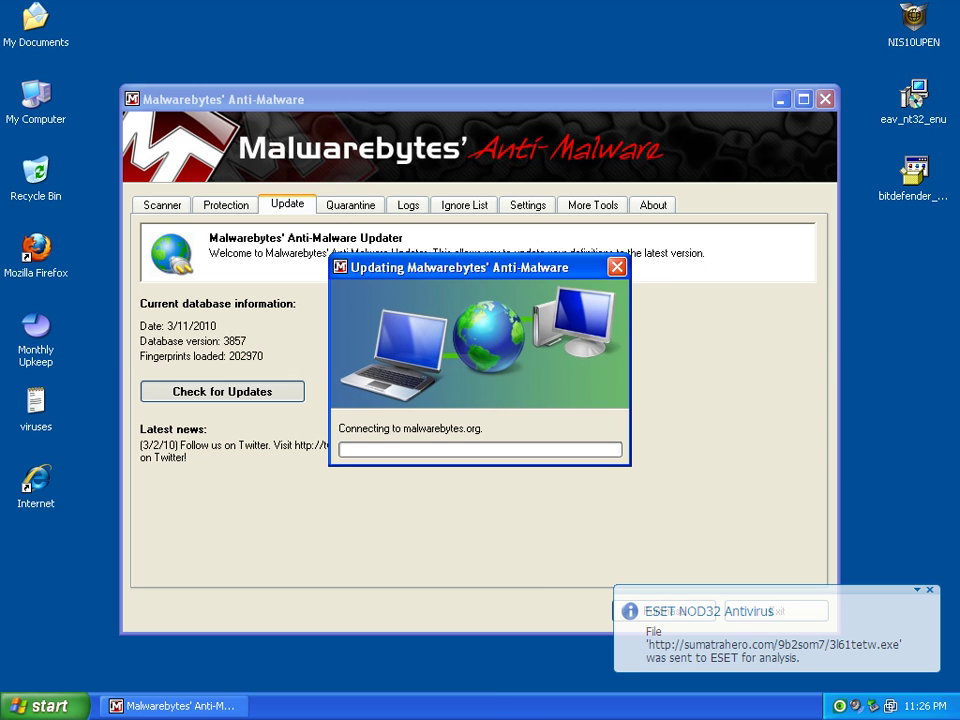
# Open Task Manager's process list and inspect auto[1].exe, egui.exe and ekrn.exe
pyautogui.rightClick(489, 708)
pyautogui.click(531, 587)
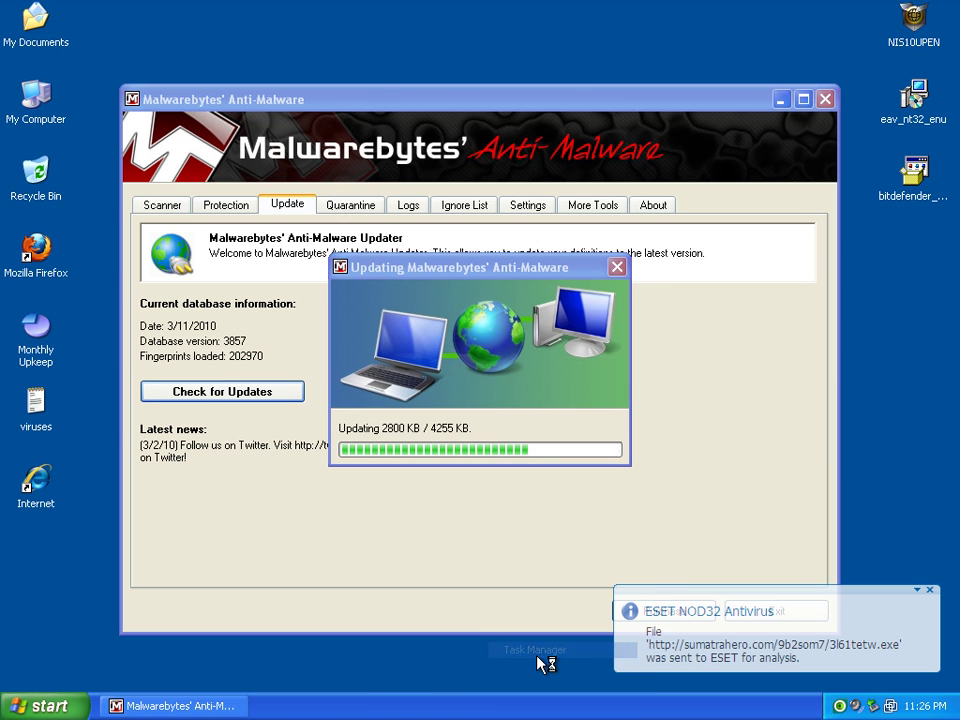
pyautogui.click(100, 74)
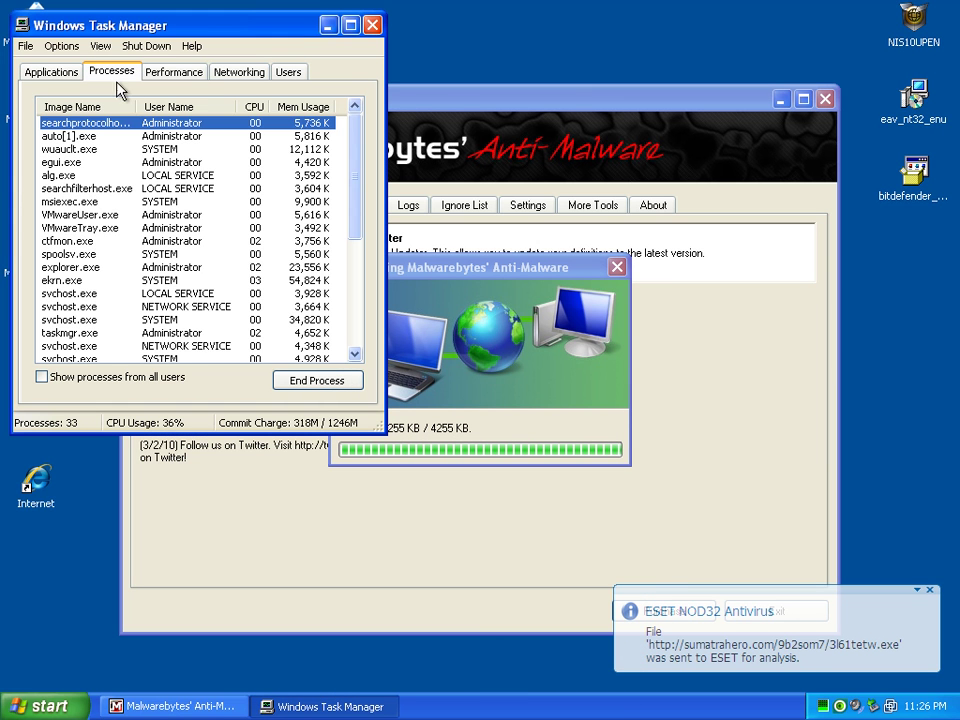
pyautogui.click(82, 137)
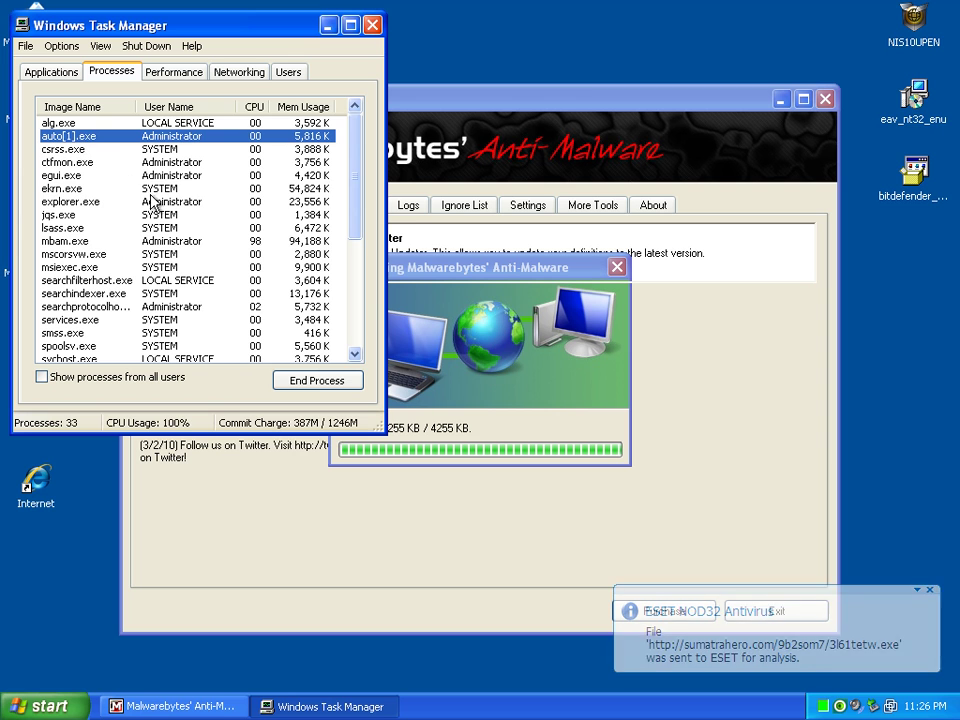
pyautogui.click(70, 189)
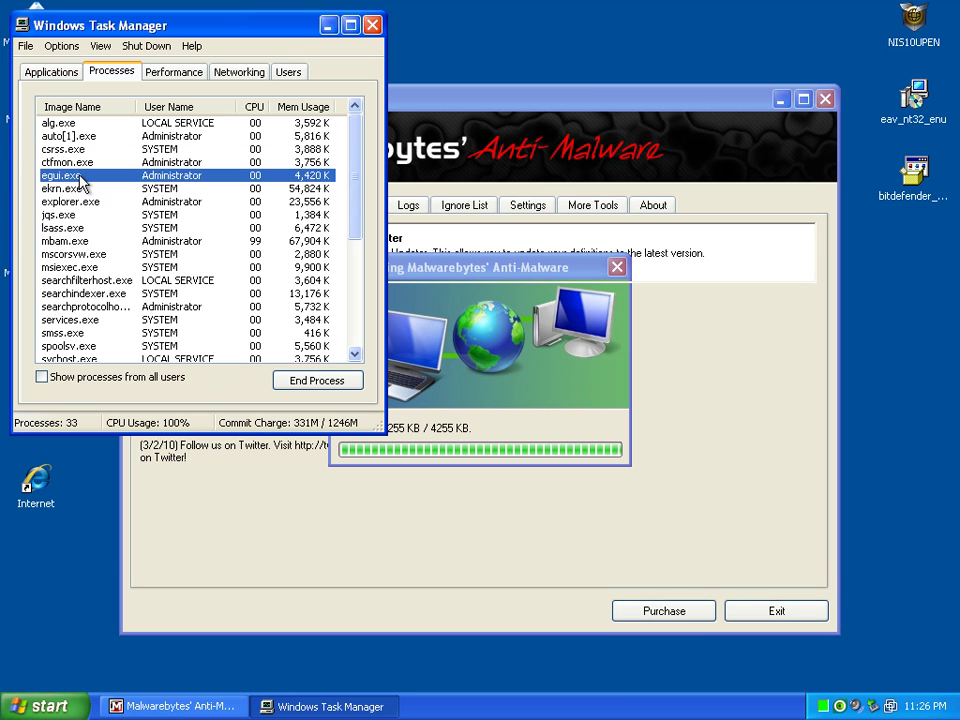
pyautogui.click(78, 189)
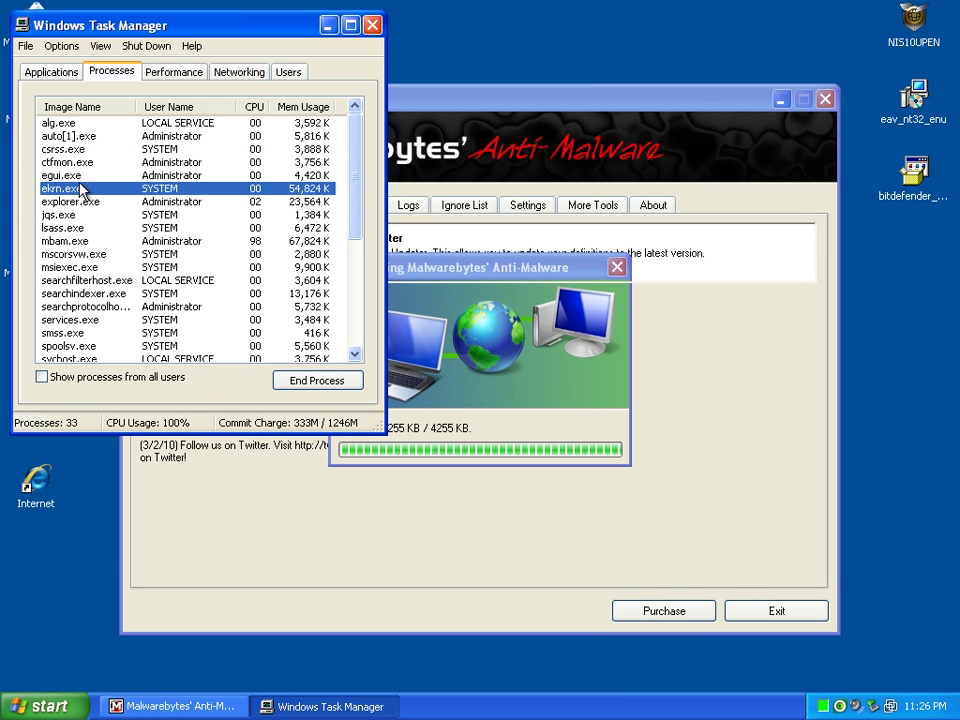
pyautogui.click(308, 189)
pyautogui.click(307, 189)
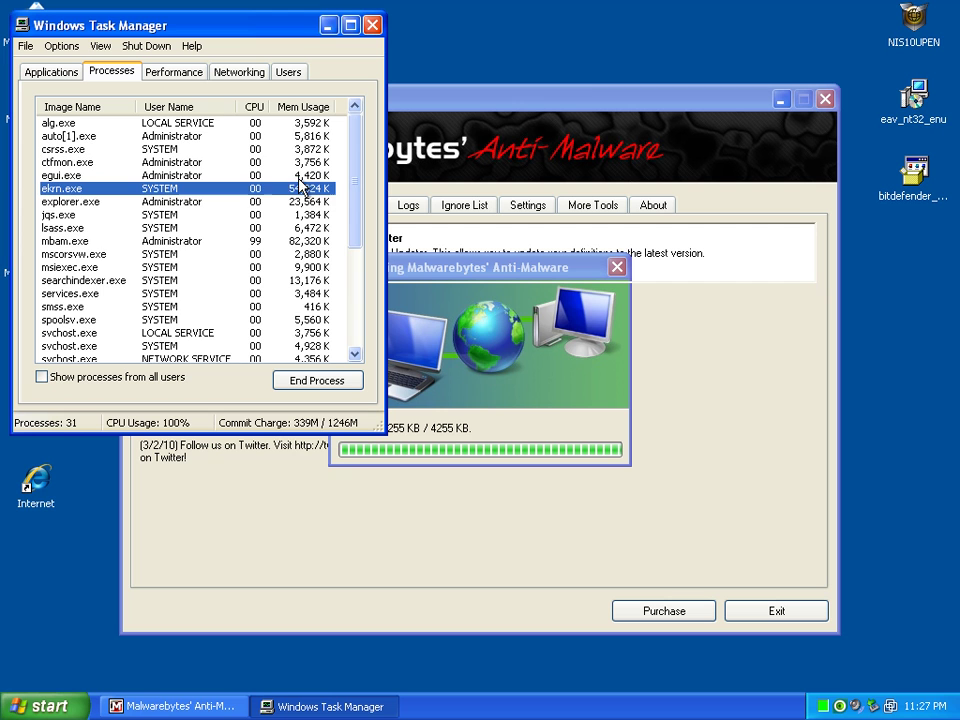
# Scroll through the process list, checking the System Idle Process entry
pyautogui.scroll(-2, 137, 262)
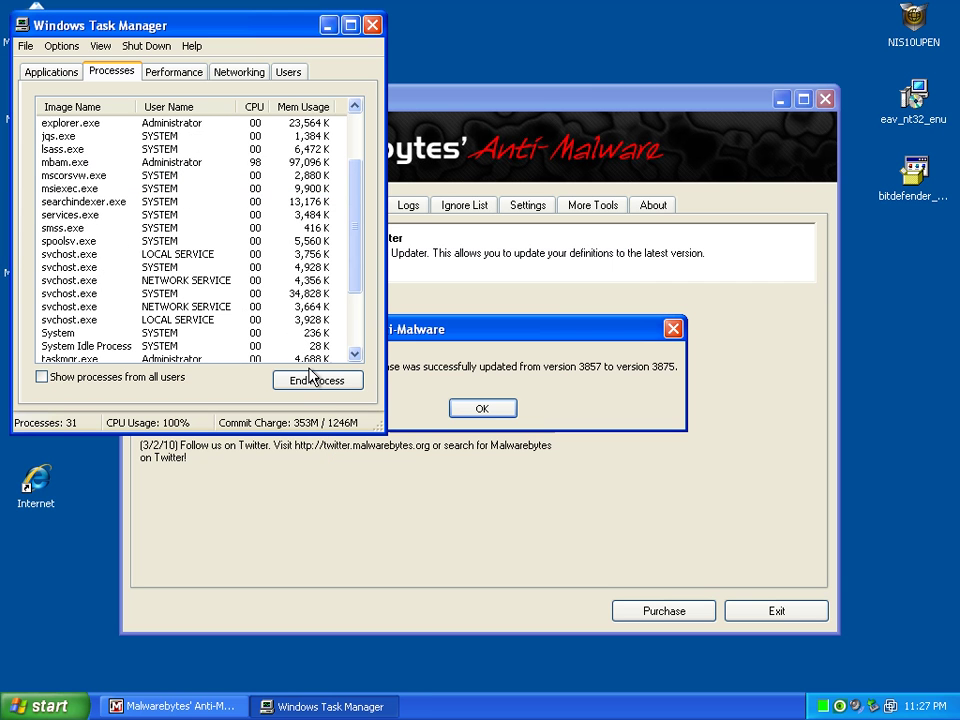
pyautogui.scroll(-1, 300, 365)
pyautogui.scroll(-1, 296, 364)
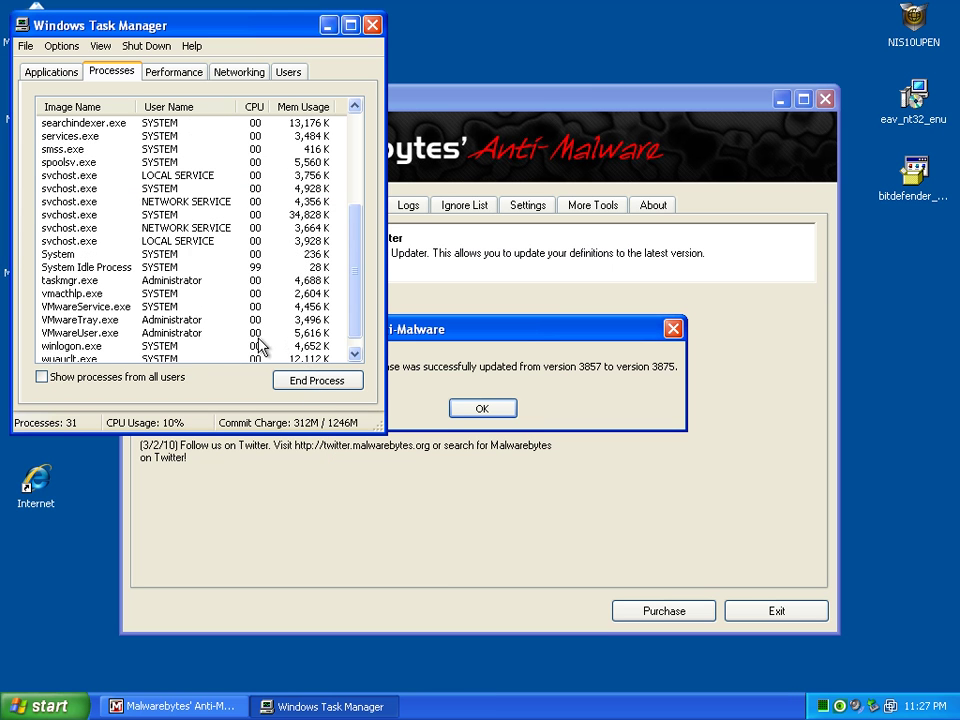
pyautogui.scroll(-1, 114, 340)
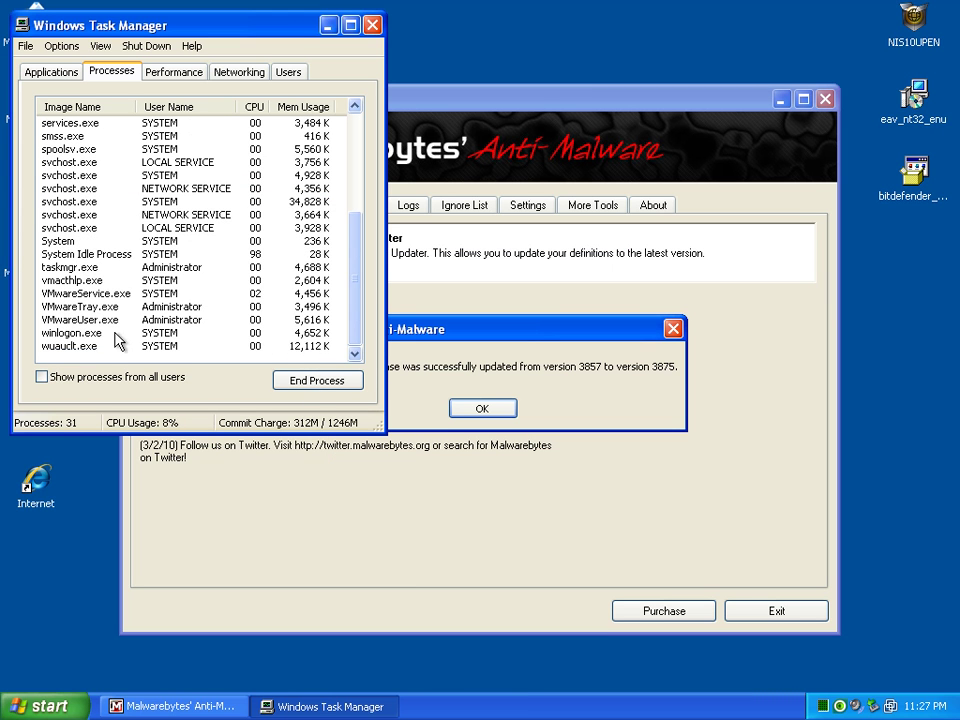
pyautogui.click(95, 255)
pyautogui.scroll(2, 153, 225)
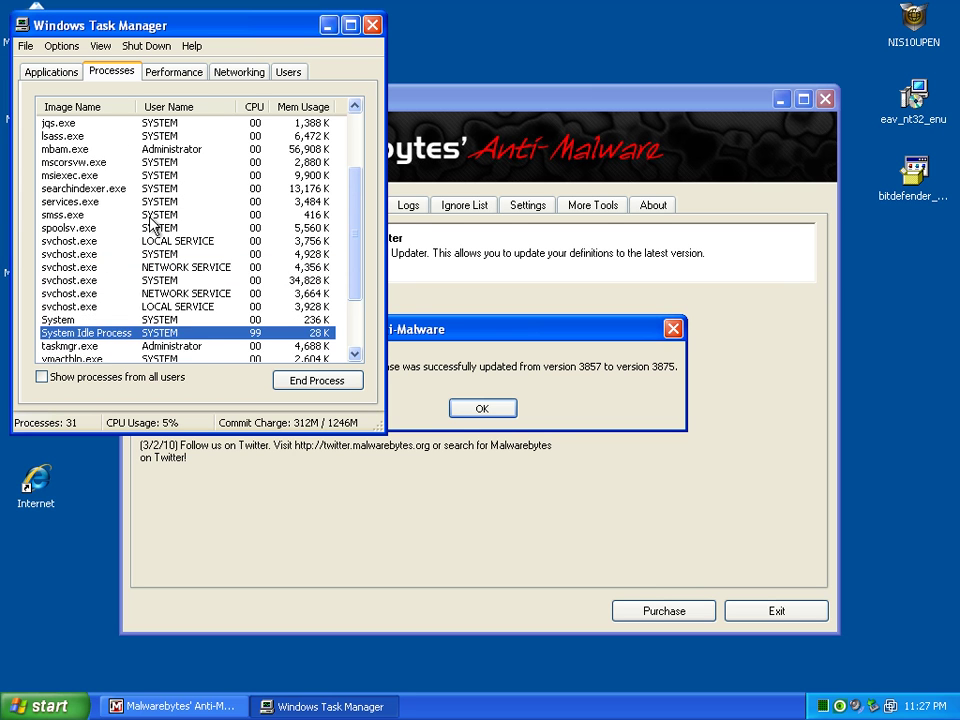
pyautogui.scroll(1, 153, 225)
pyautogui.scroll(1, 152, 222)
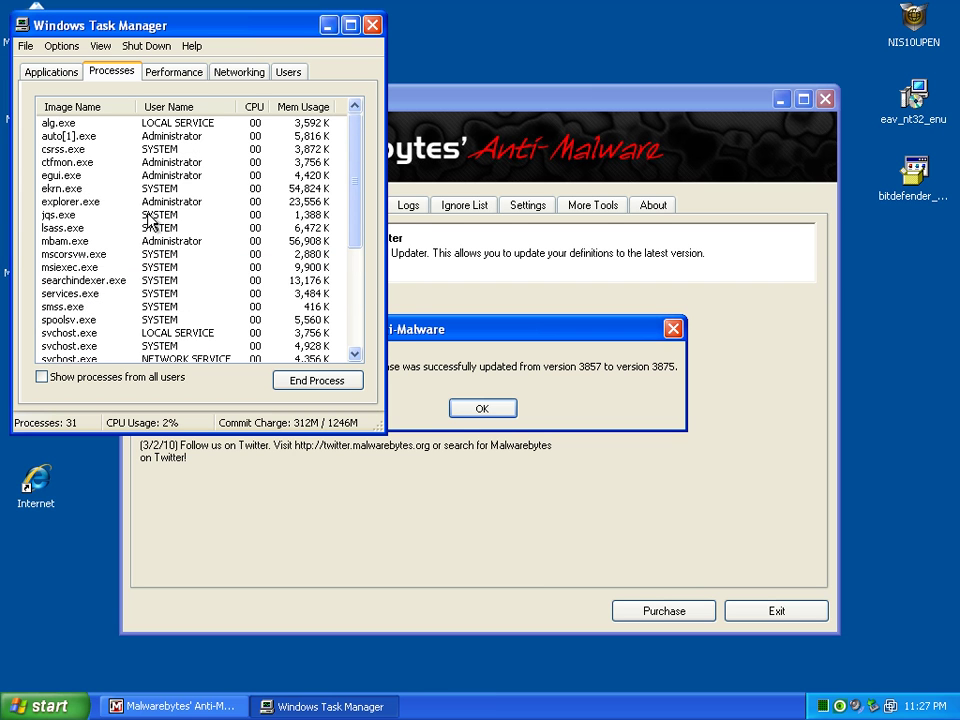
# Check ctfmon.exe and egui.exe, close Task Manager, and acknowledge the database update to 3875
pyautogui.click(115, 149)
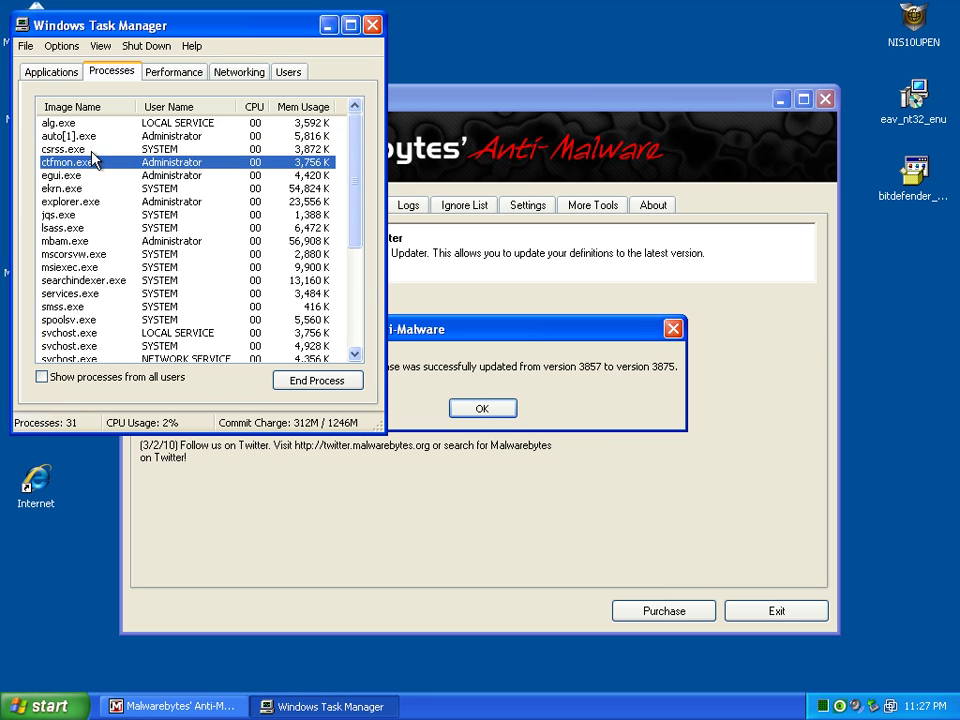
pyautogui.click(80, 175)
pyautogui.click(106, 175)
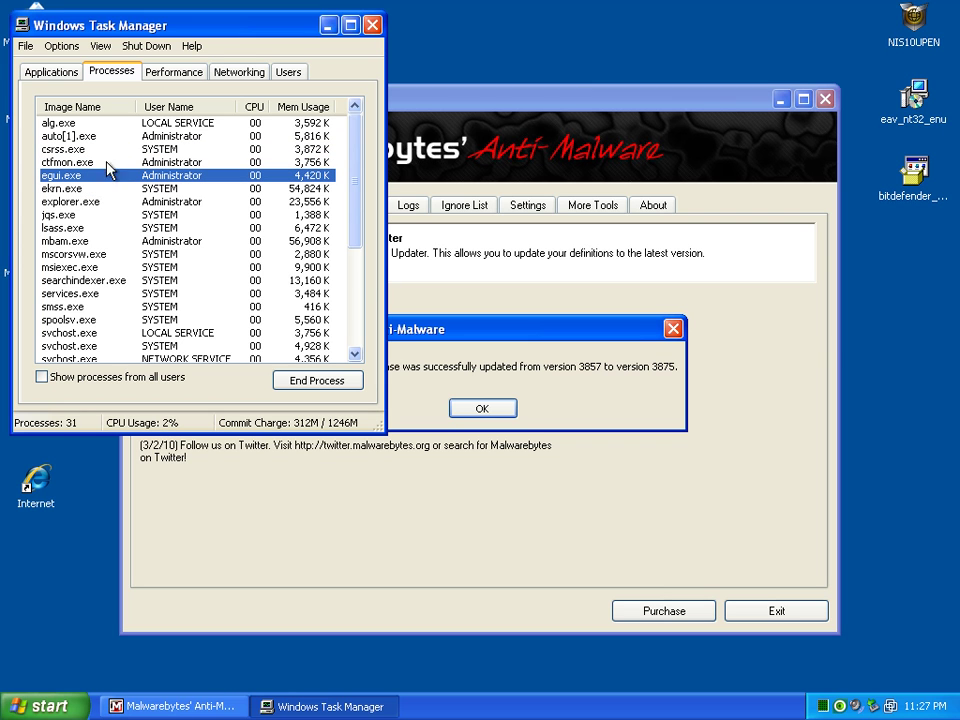
pyautogui.click(372, 25)
pyautogui.click(490, 412)
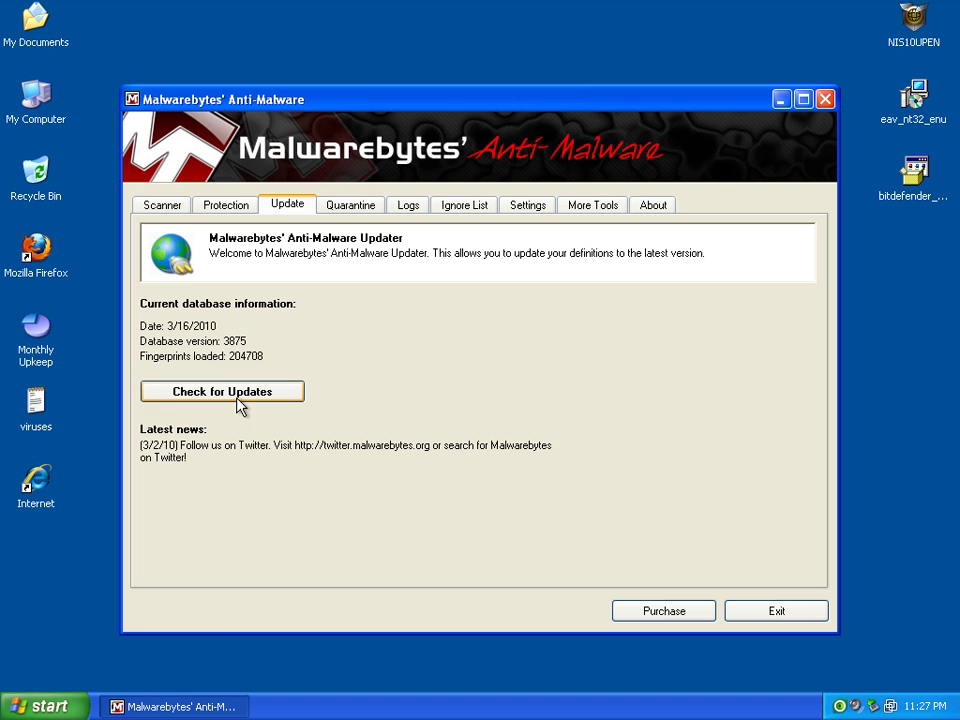
# Start a Malwarebytes Quick Scan from the Protection > Scanner page
pyautogui.click(213, 206)
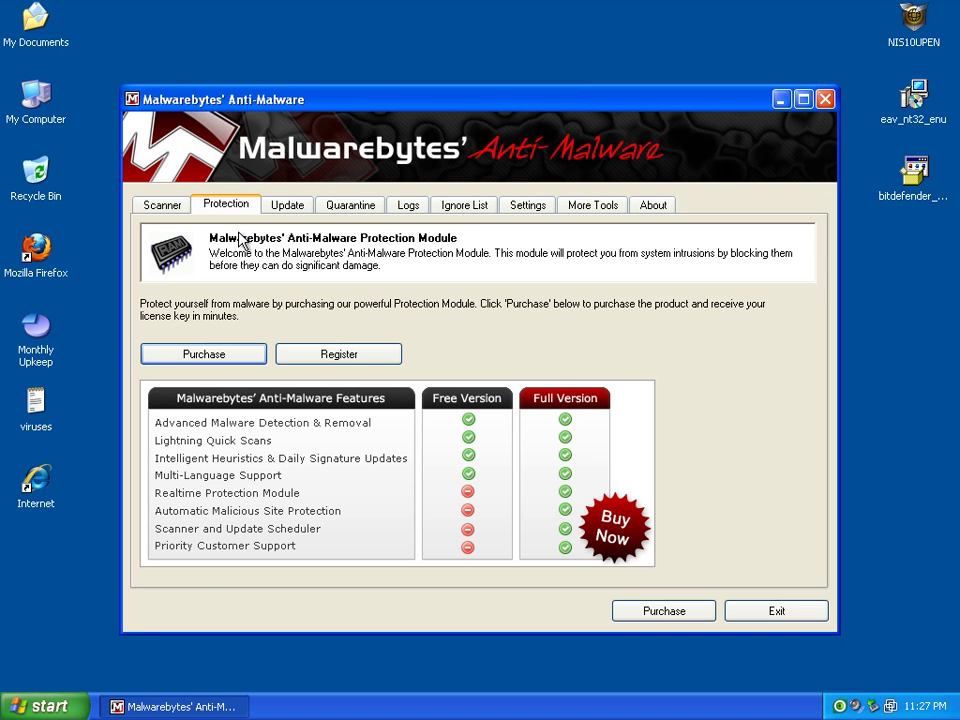
pyautogui.click(160, 205)
pyautogui.click(208, 483)
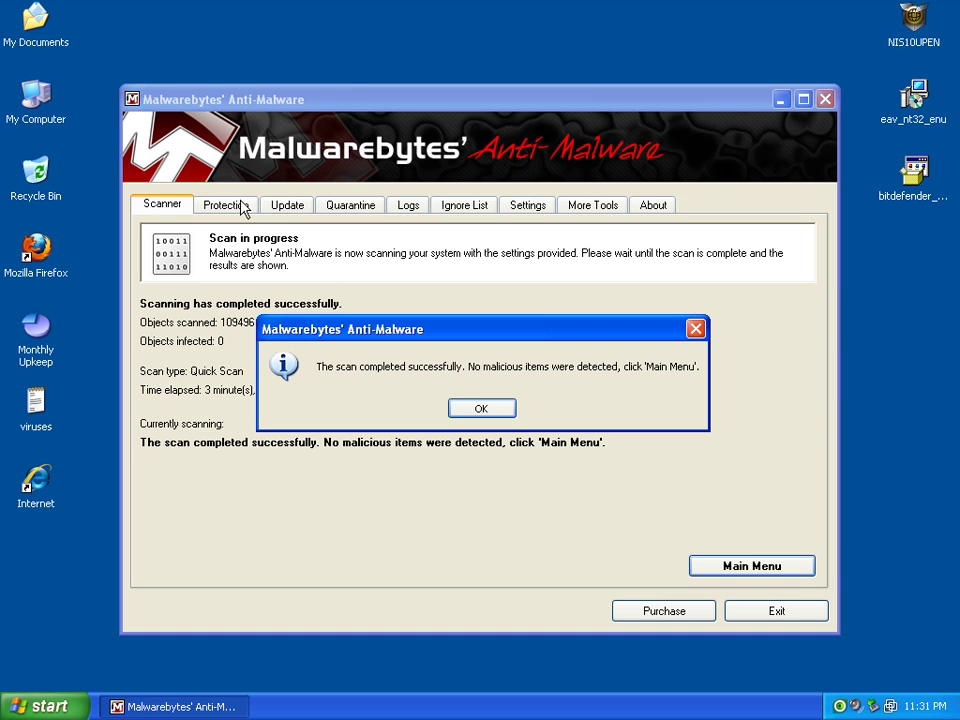
# Acknowledge the scan-complete message to show the log, and launch Task Manager from the taskbar
pyautogui.click(497, 408)
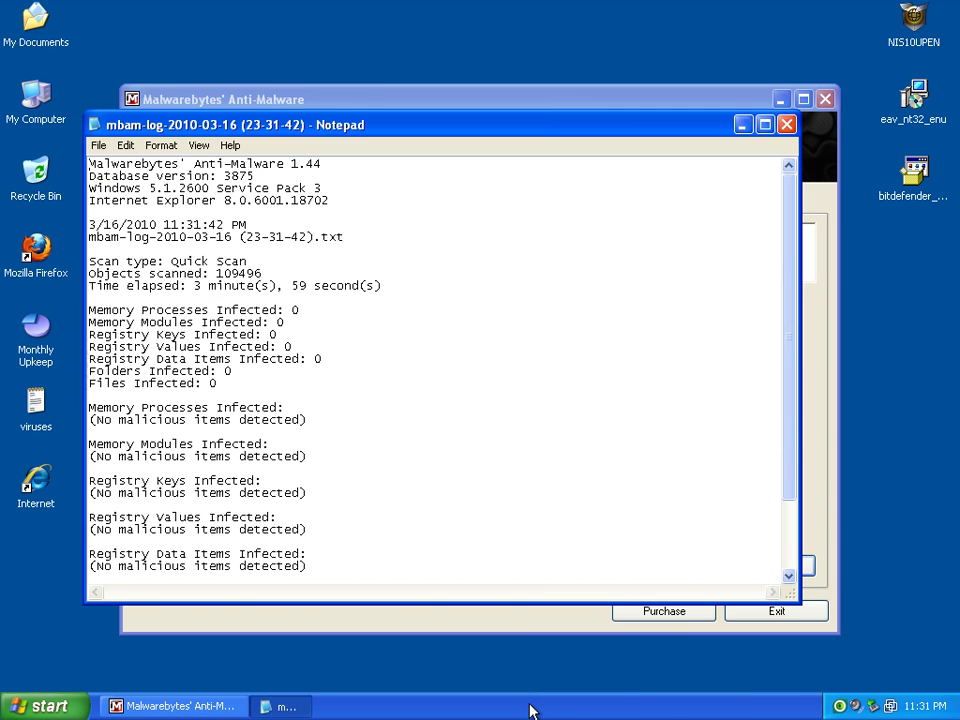
pyautogui.rightClick(532, 710)
pyautogui.click(577, 655)
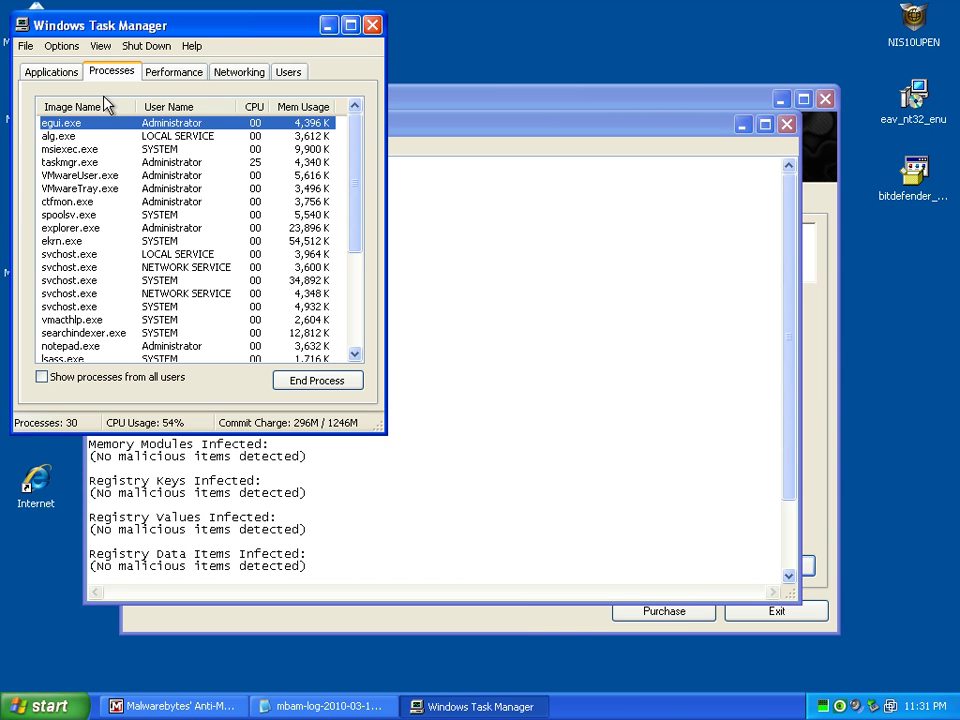
# Review processes like ekrn.exe sorted by image name, then close Task Manager and the scan log
pyautogui.click(118, 241)
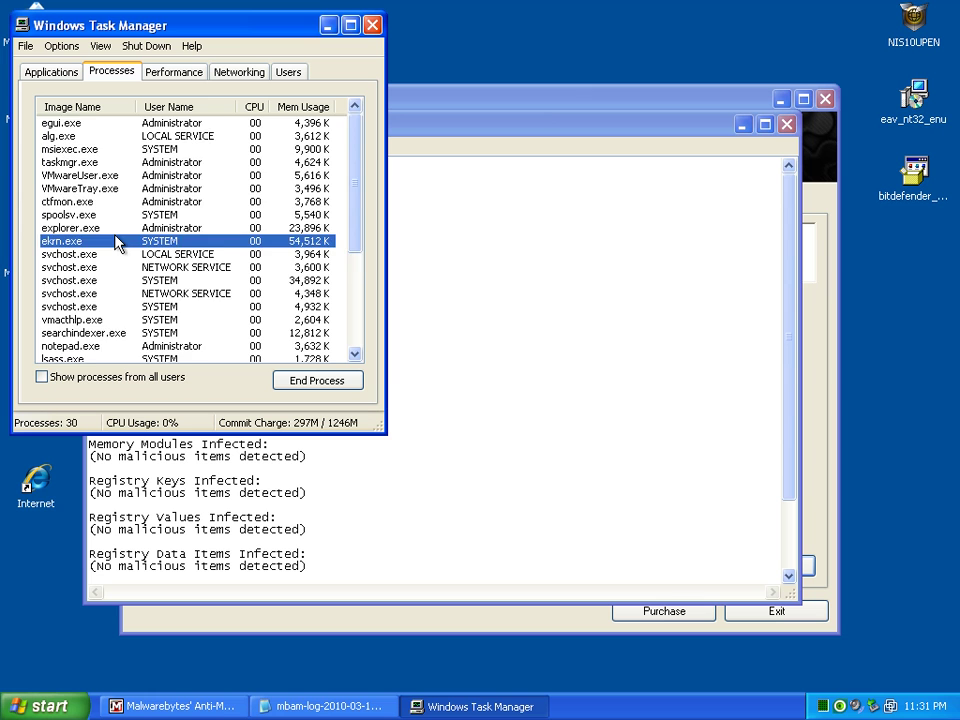
pyautogui.scroll(-2, 118, 244)
pyautogui.scroll(-1, 118, 244)
pyautogui.scroll(-1, 118, 244)
pyautogui.scroll(3, 112, 225)
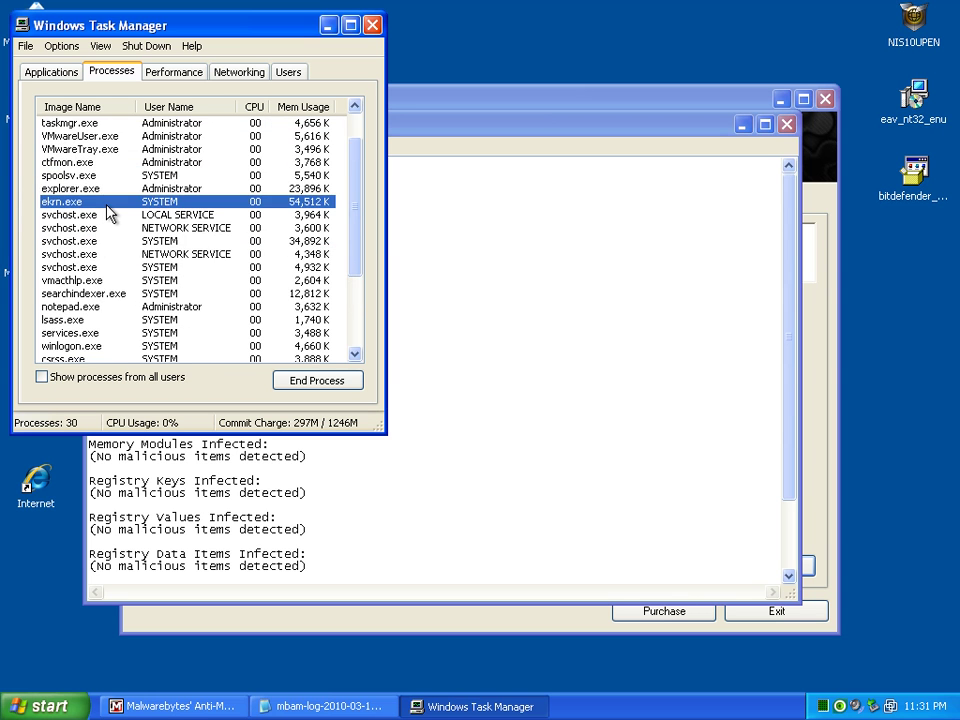
pyautogui.scroll(1, 95, 210)
pyautogui.click(83, 115)
pyautogui.scroll(-1, 124, 193)
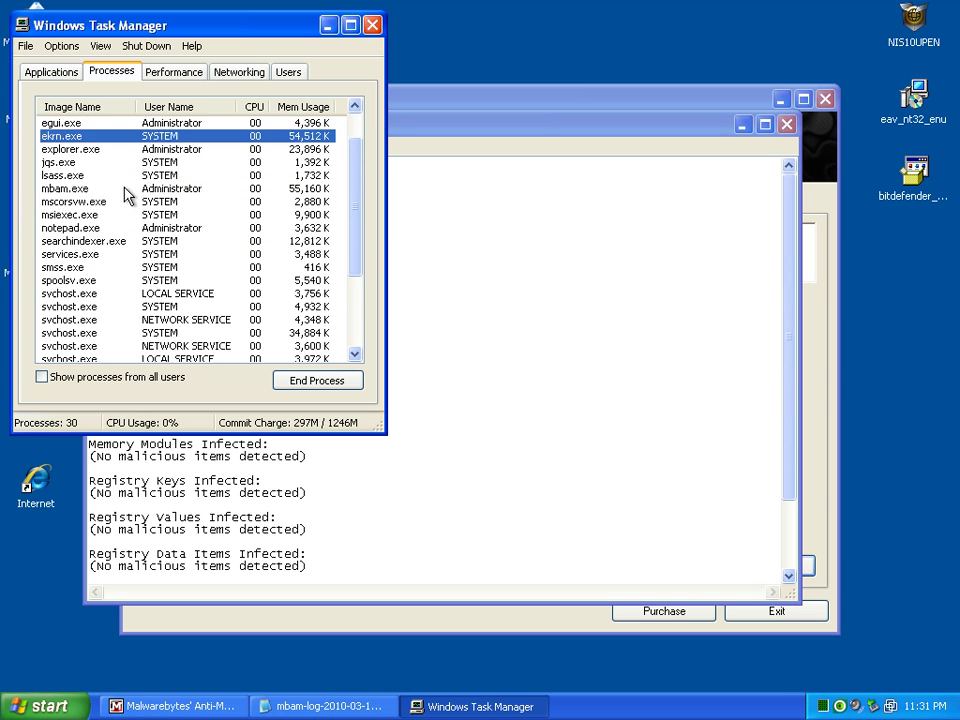
pyautogui.scroll(-2, 124, 193)
pyautogui.scroll(-1, 127, 200)
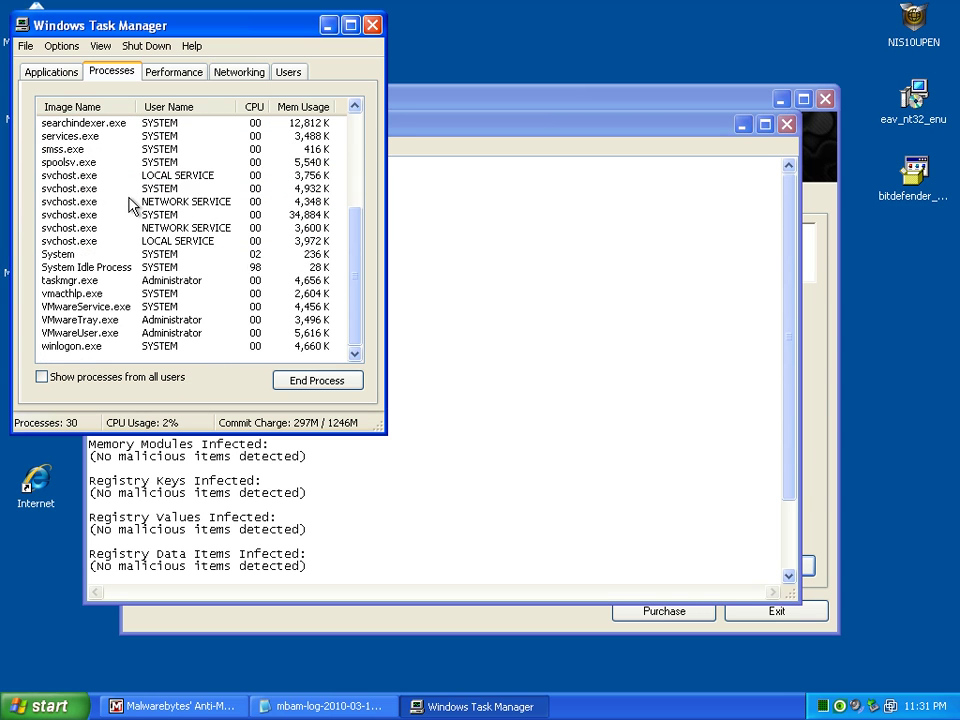
pyautogui.click(371, 26)
pyautogui.click(786, 124)
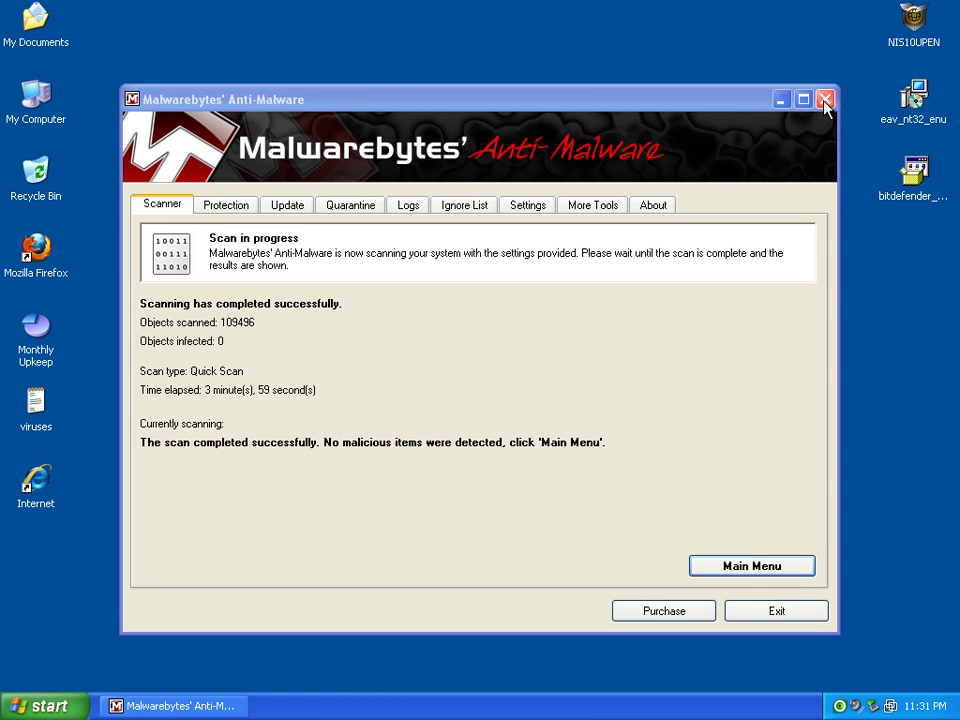
# Close Malwarebytes, open the Malware Domain List favorite in IE, and add a blank tab
pyautogui.click(824, 99)
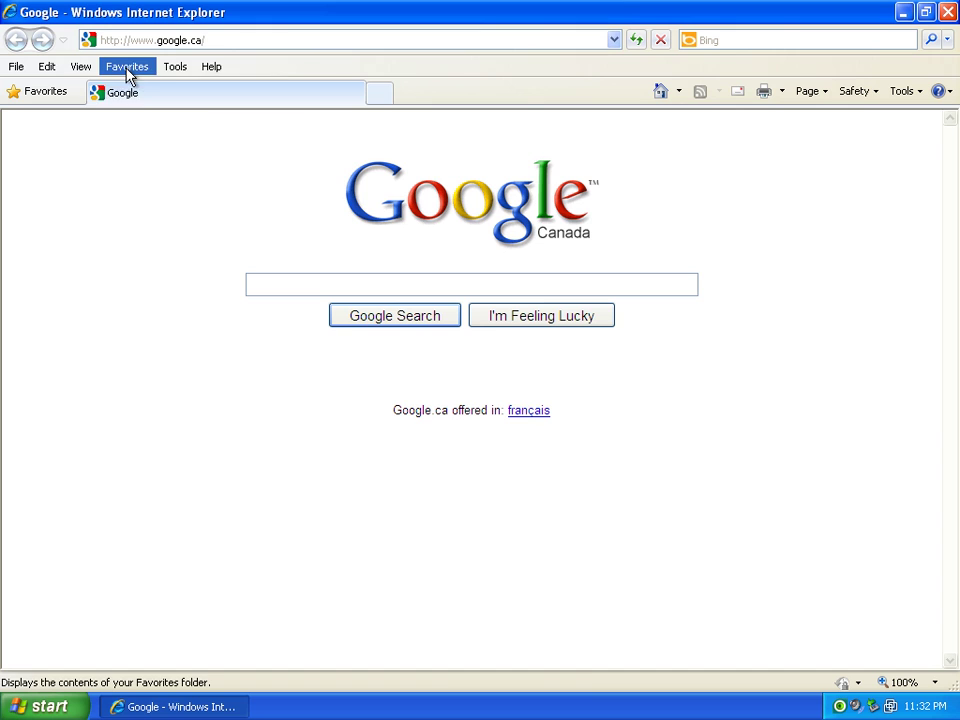
pyautogui.click(127, 67)
pyautogui.click(192, 213)
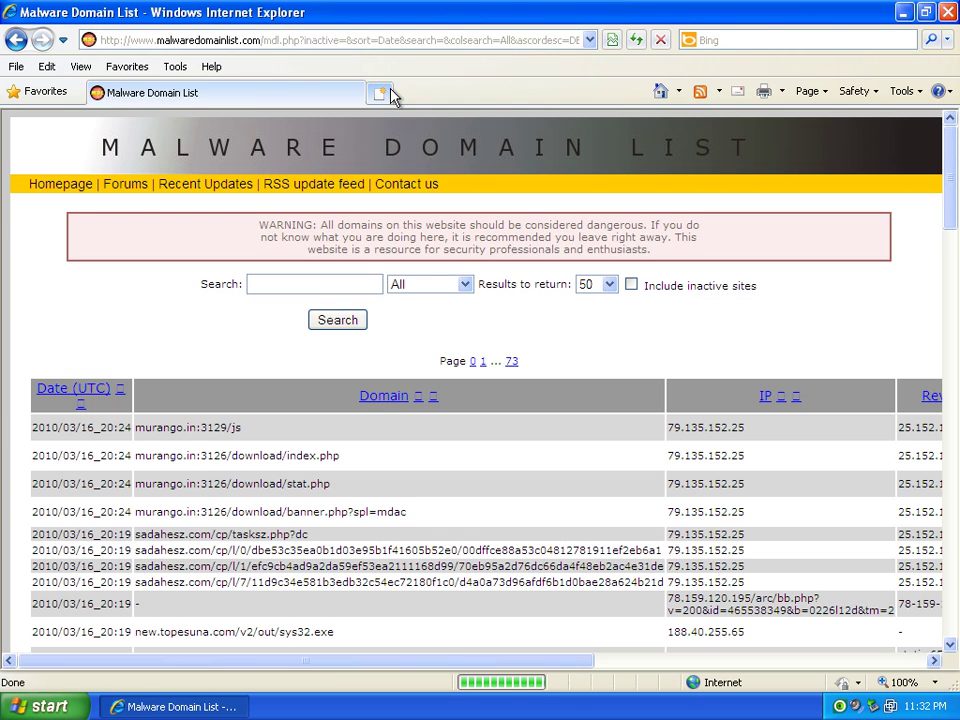
pyautogui.click(380, 93)
pyautogui.click(212, 93)
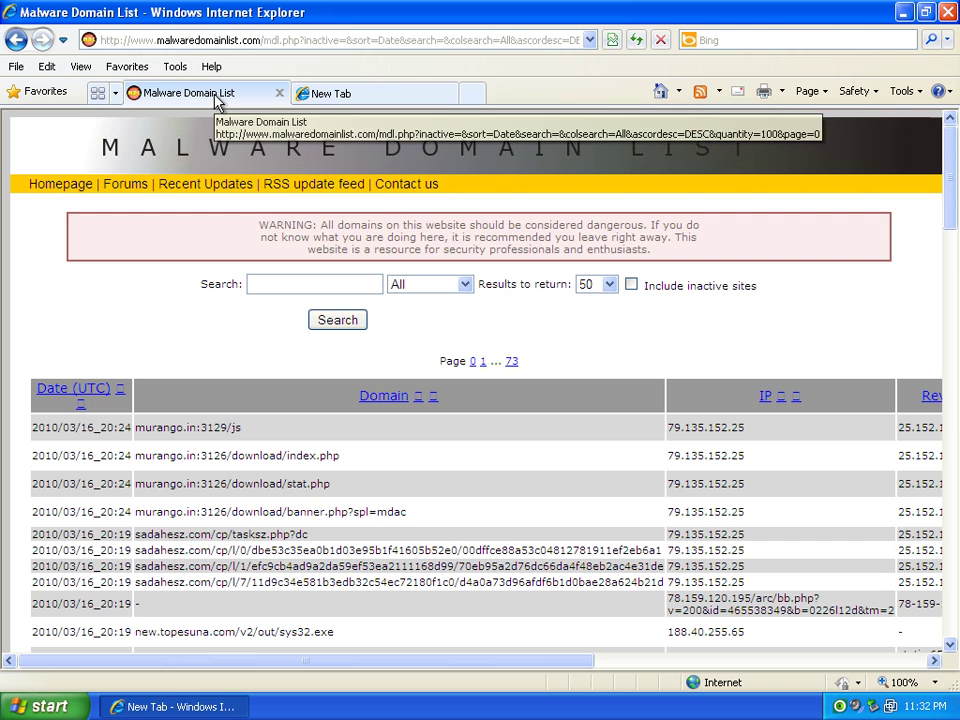
# Copy the solaruploader.com/50.exe address from the Malware Domain List table
pyautogui.scroll(-2, 290, 220)
pyautogui.scroll(-3, 320, 310)
pyautogui.scroll(-6, 333, 339)
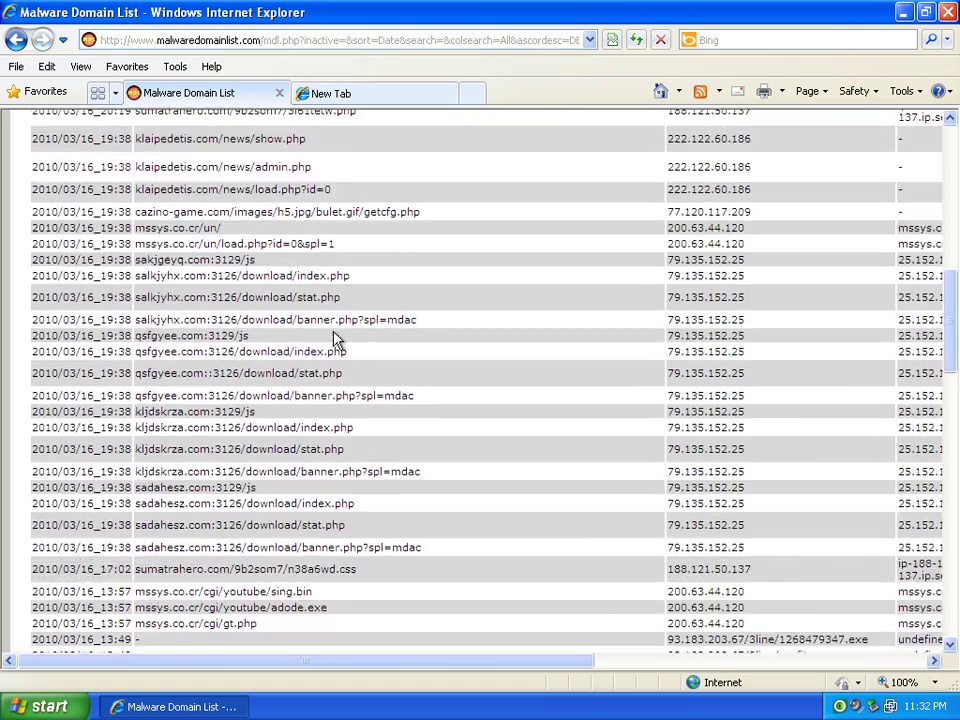
pyautogui.scroll(-3, 333, 333)
pyautogui.scroll(-3, 333, 335)
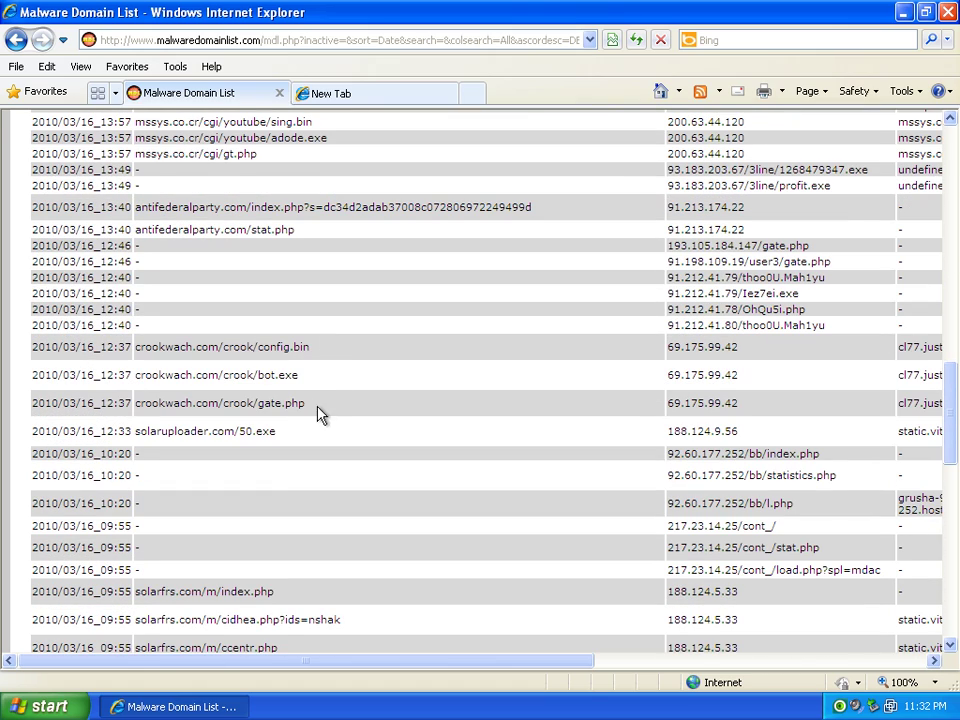
pyautogui.moveTo(292, 435); pyautogui.dragTo(135, 431)
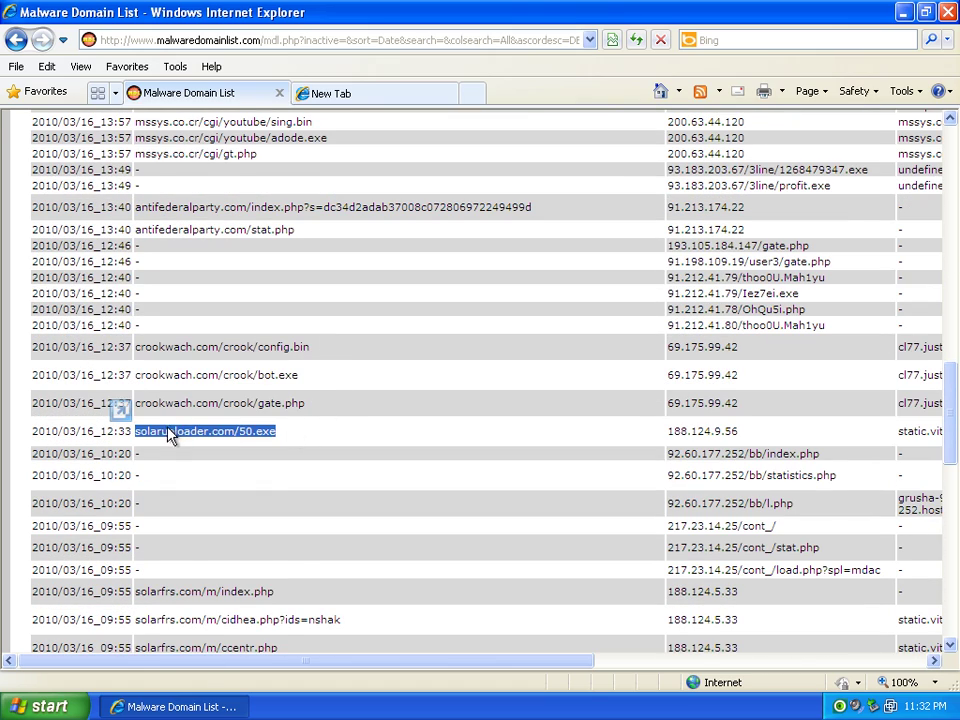
pyautogui.rightClick(165, 436)
pyautogui.click(205, 458)
# Load solaruploader.com/50.exe in the new tab so NOD32 denies access
pyautogui.click(310, 93)
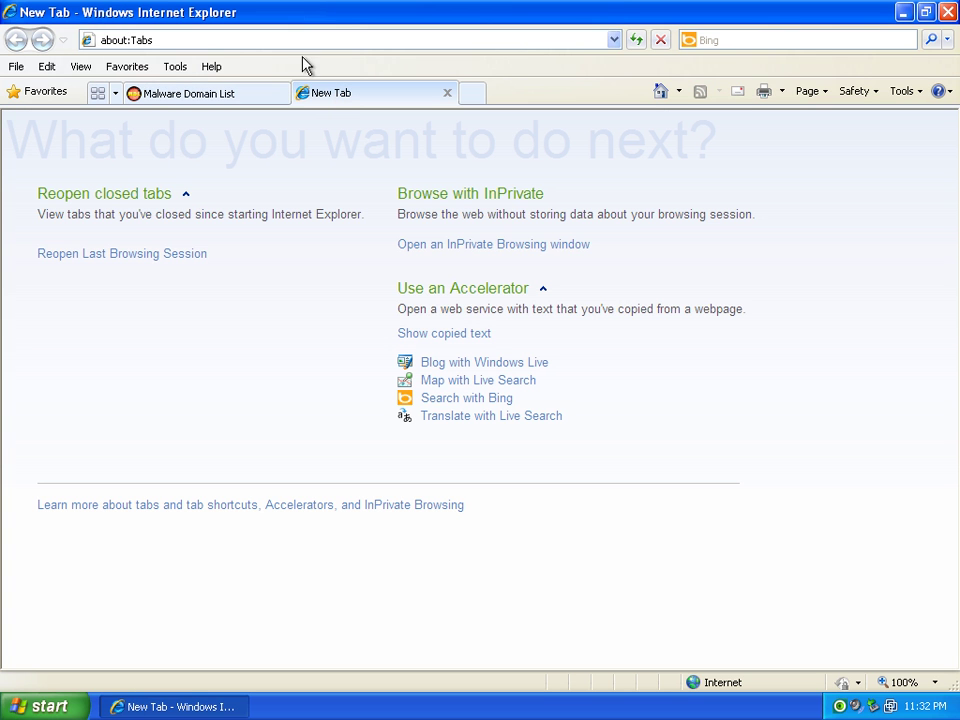
pyautogui.click(176, 41)
pyautogui.rightClick(133, 40)
pyautogui.click(161, 102)
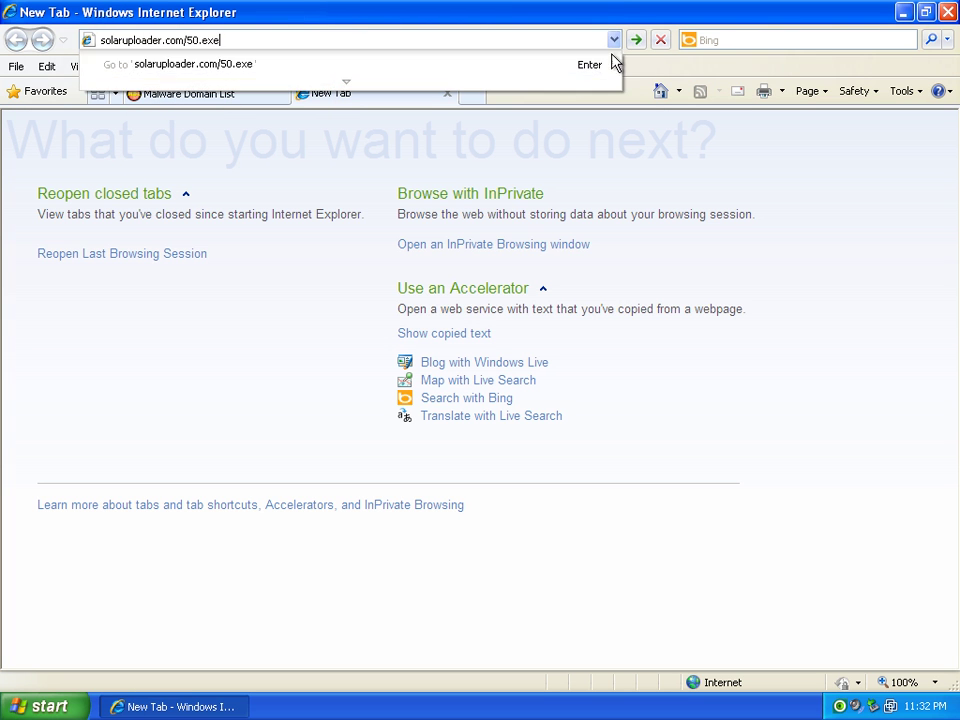
pyautogui.click(637, 41)
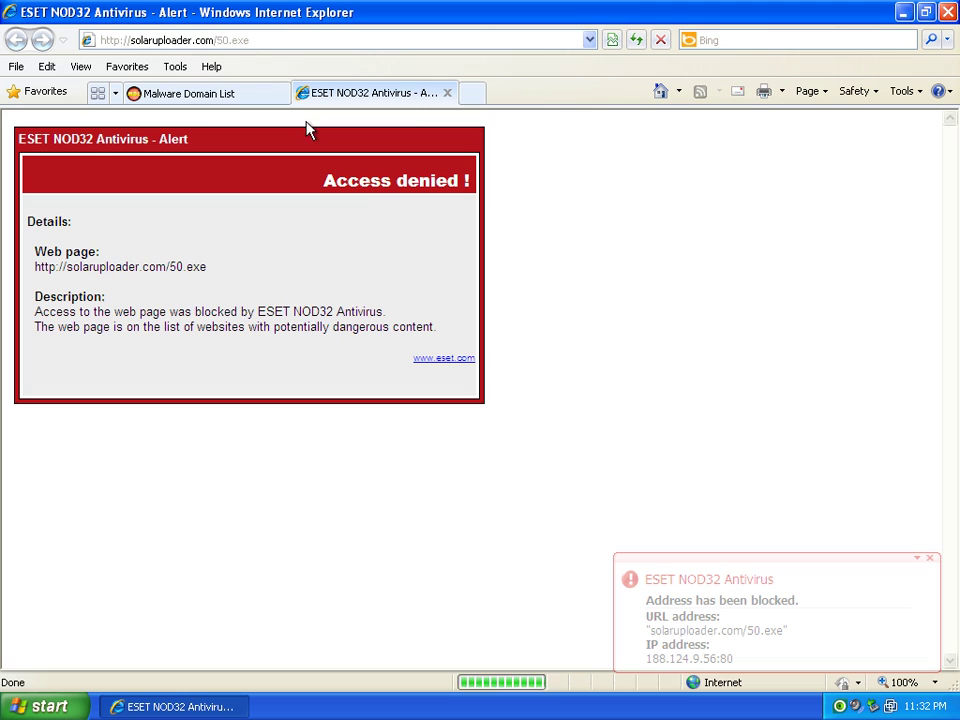
# Copy jucetomat.com/MixMax/mixer.exe from the list and load it in the alert tab
pyautogui.click(190, 93)
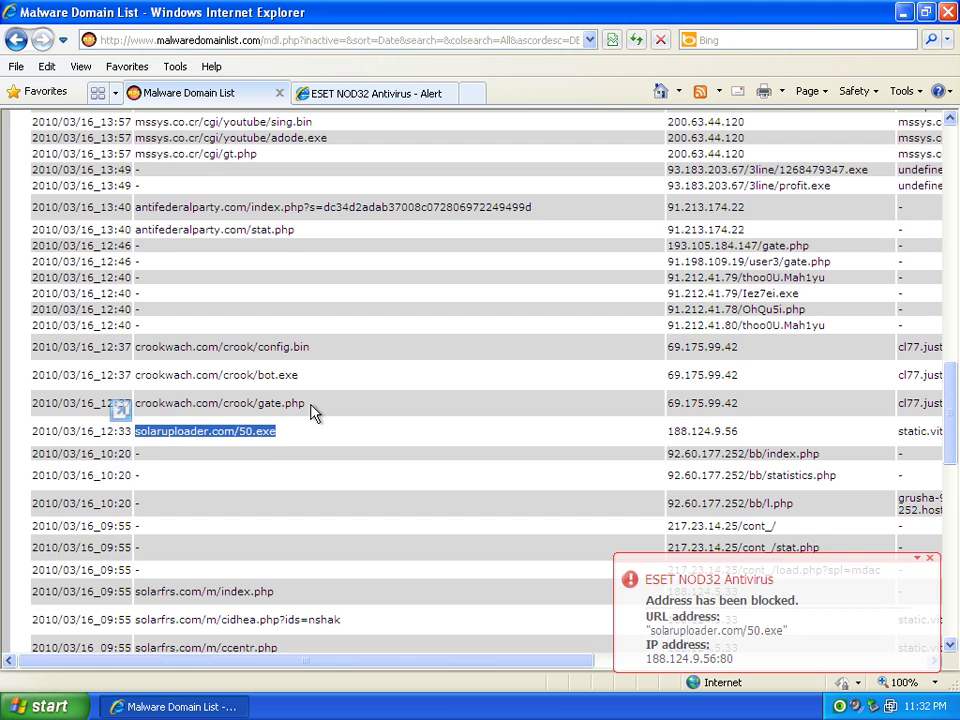
pyautogui.scroll(-3, 312, 412)
pyautogui.scroll(-1, 312, 425)
pyautogui.scroll(-1, 312, 425)
pyautogui.scroll(-5, 326, 433)
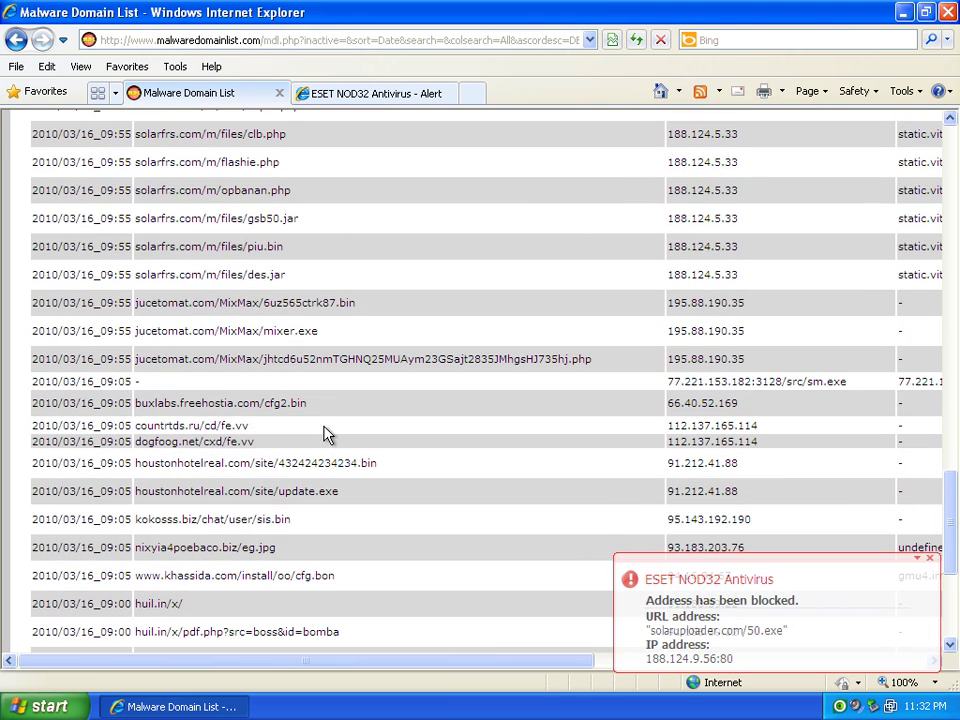
pyautogui.moveTo(318, 331); pyautogui.dragTo(136, 331)
pyautogui.rightClick(157, 340)
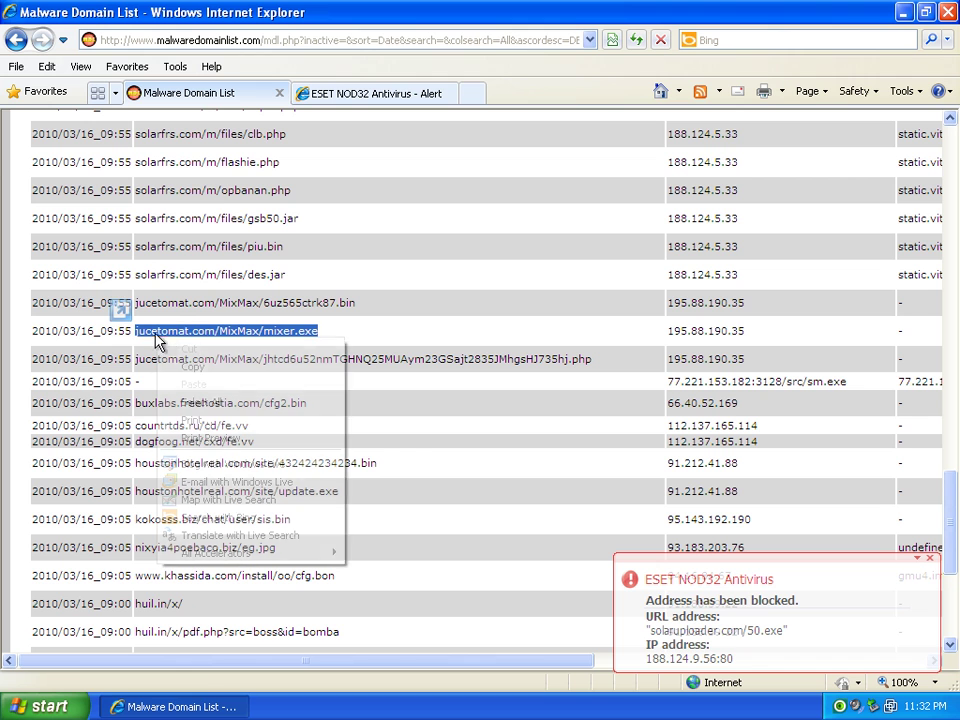
pyautogui.click(200, 366)
pyautogui.click(330, 93)
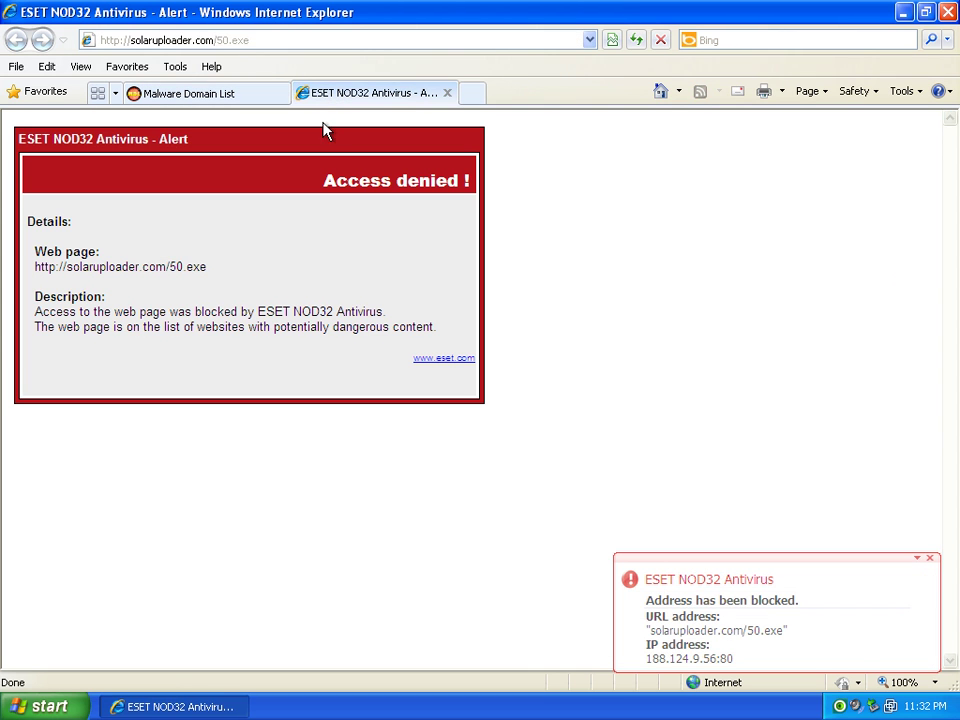
pyautogui.click(197, 40)
pyautogui.rightClick(197, 40)
pyautogui.click(232, 100)
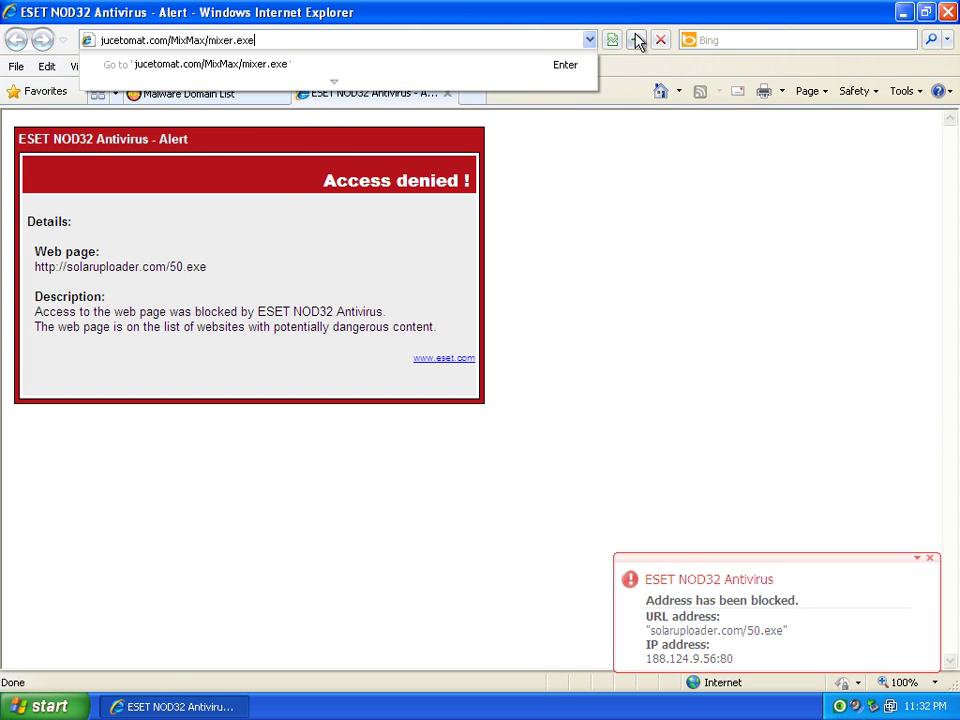
pyautogui.click(636, 40)
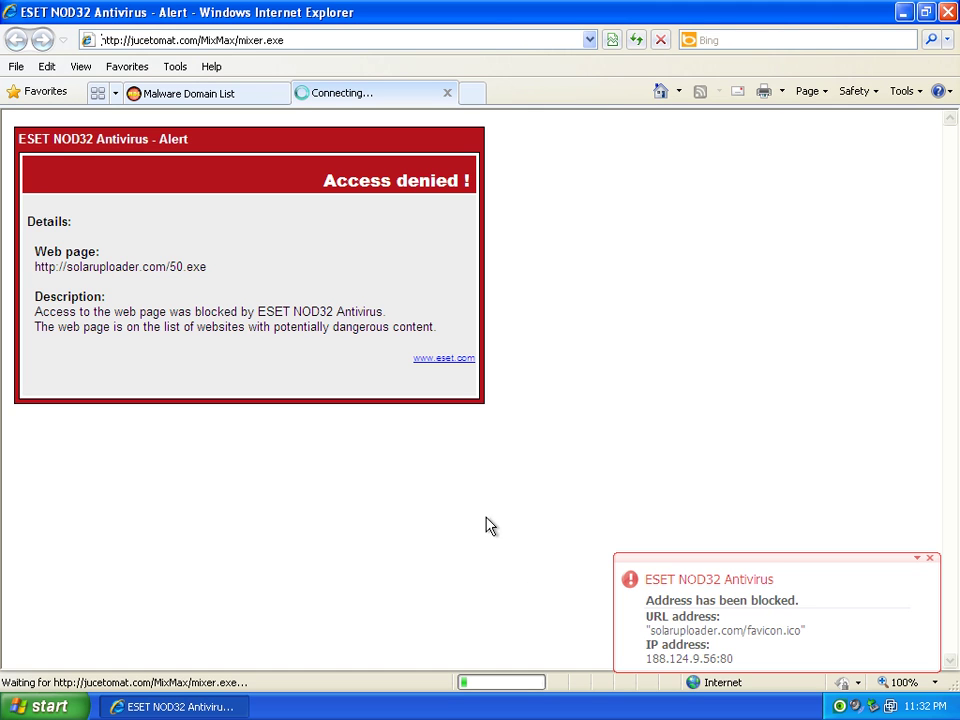
# Copy houstonhotelreal.com/site/update.exe from the list and load it so NOD32 blocks it
pyautogui.click(233, 95)
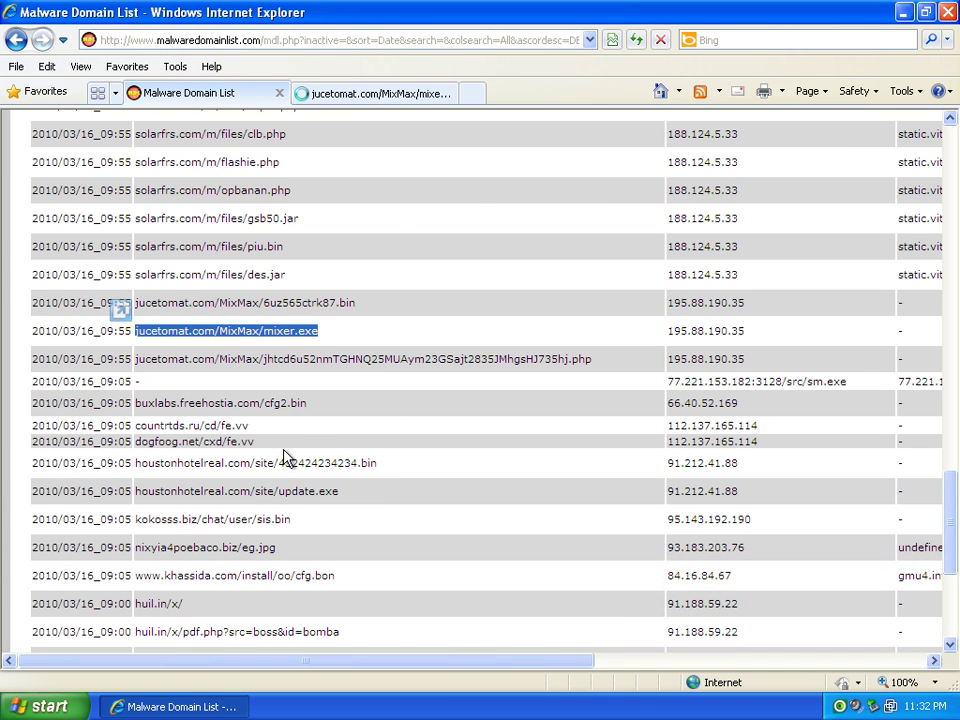
pyautogui.moveTo(340, 491); pyautogui.dragTo(112, 497)
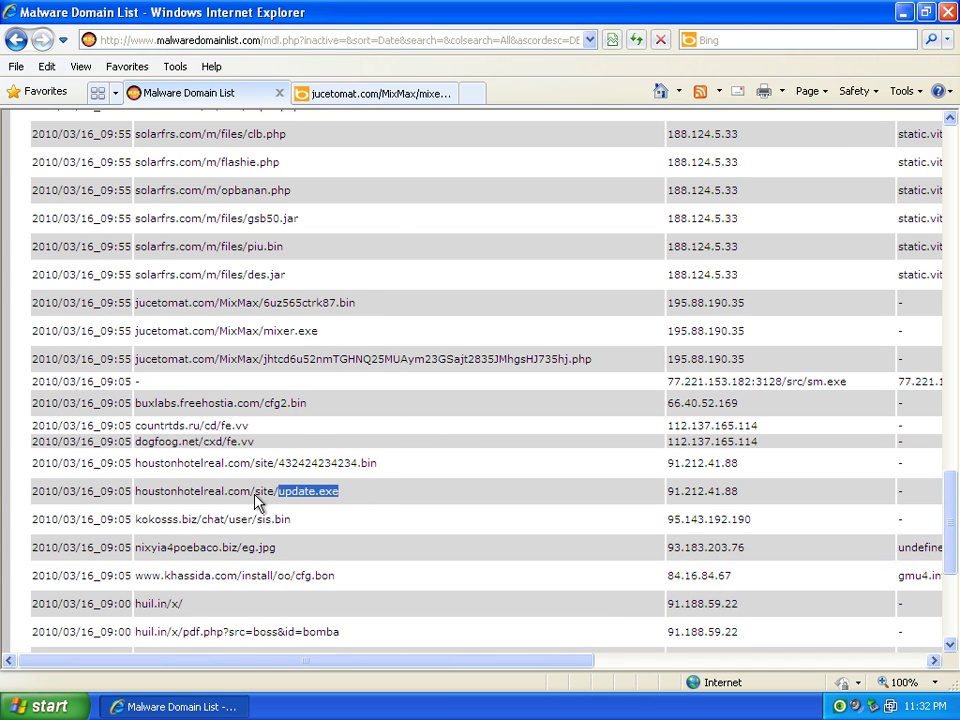
pyautogui.rightClick(177, 491)
pyautogui.click(253, 295)
pyautogui.click(330, 93)
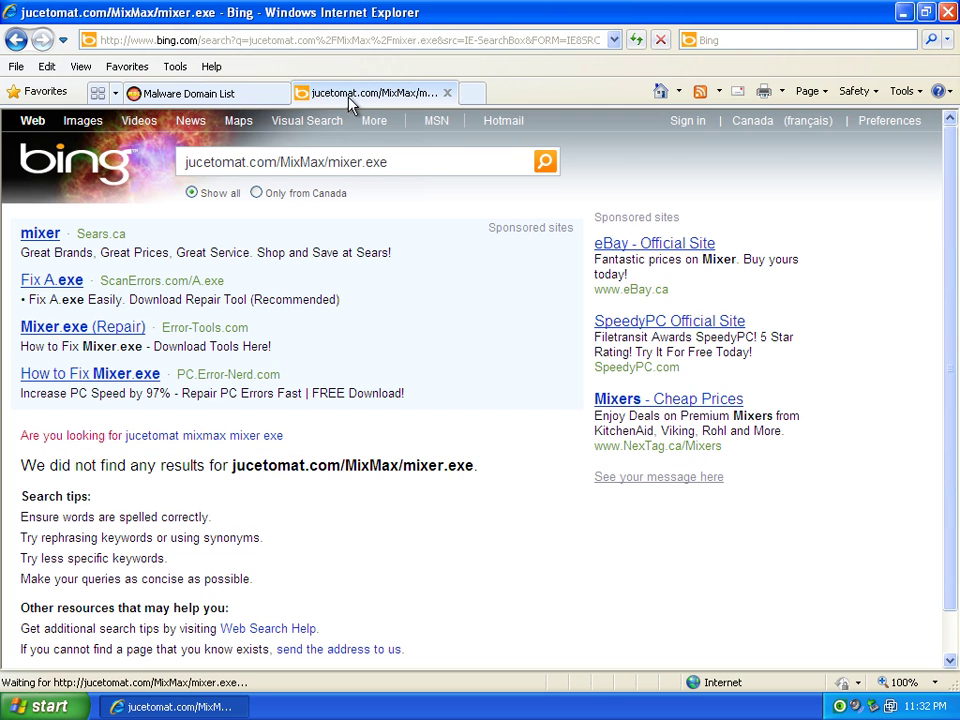
pyautogui.click(288, 39)
pyautogui.rightClick(288, 39)
pyautogui.click(300, 105)
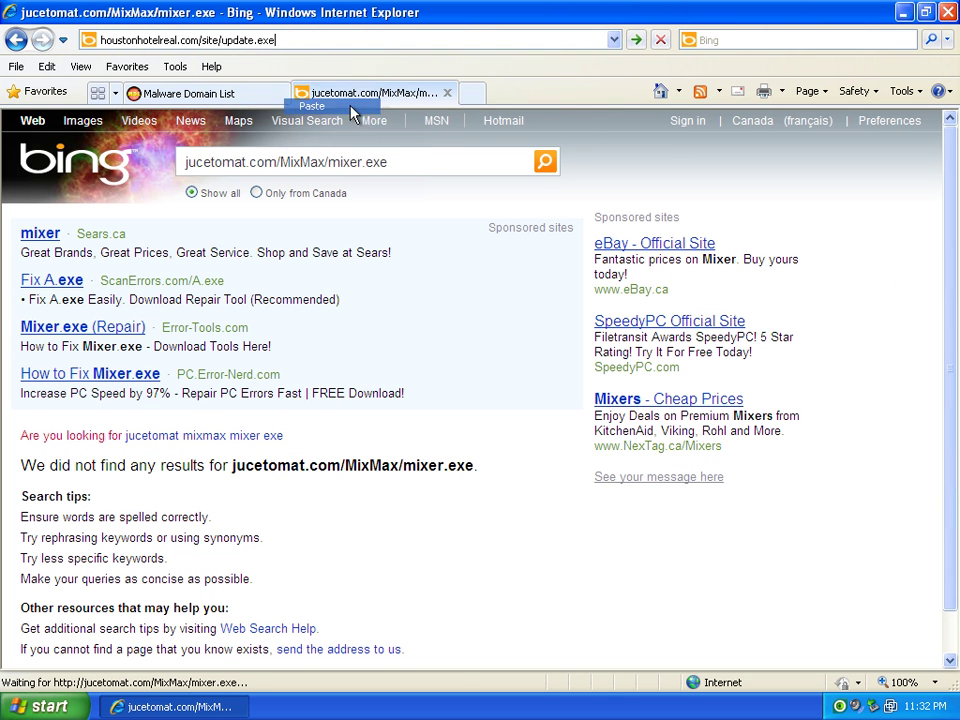
pyautogui.click(634, 40)
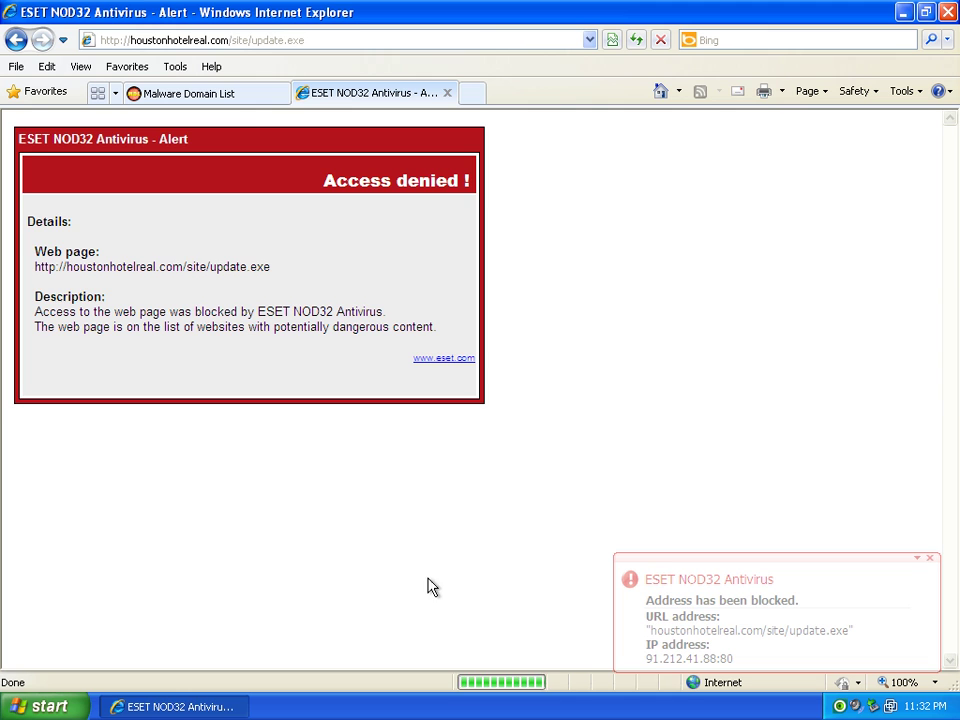
# Scroll down the Malware Domain List and load another page of results
pyautogui.click(248, 97)
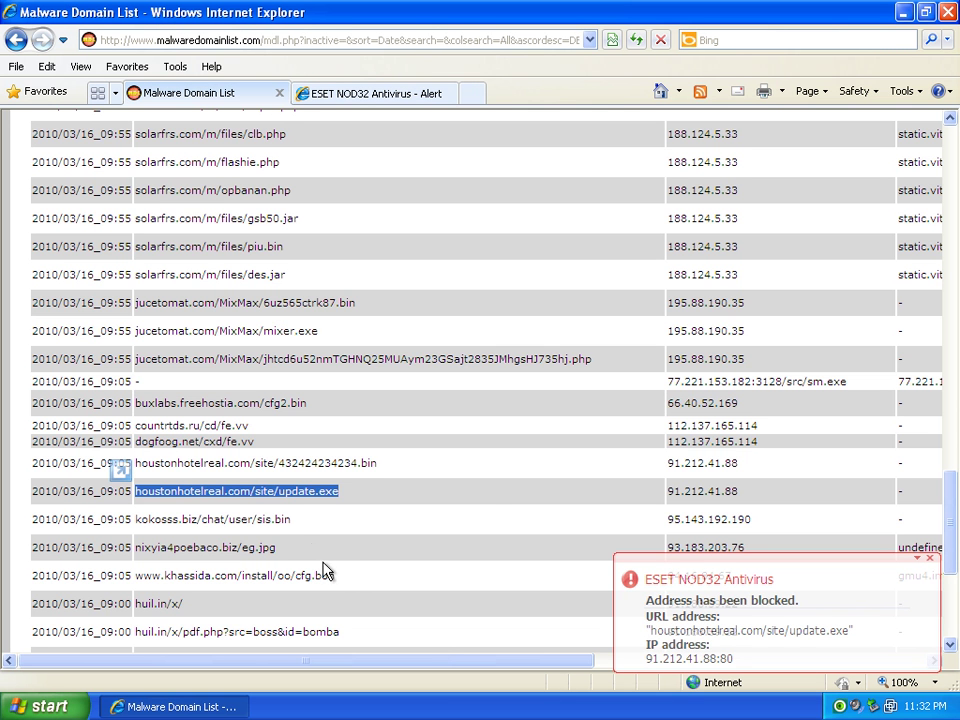
pyautogui.scroll(-2, 321, 561)
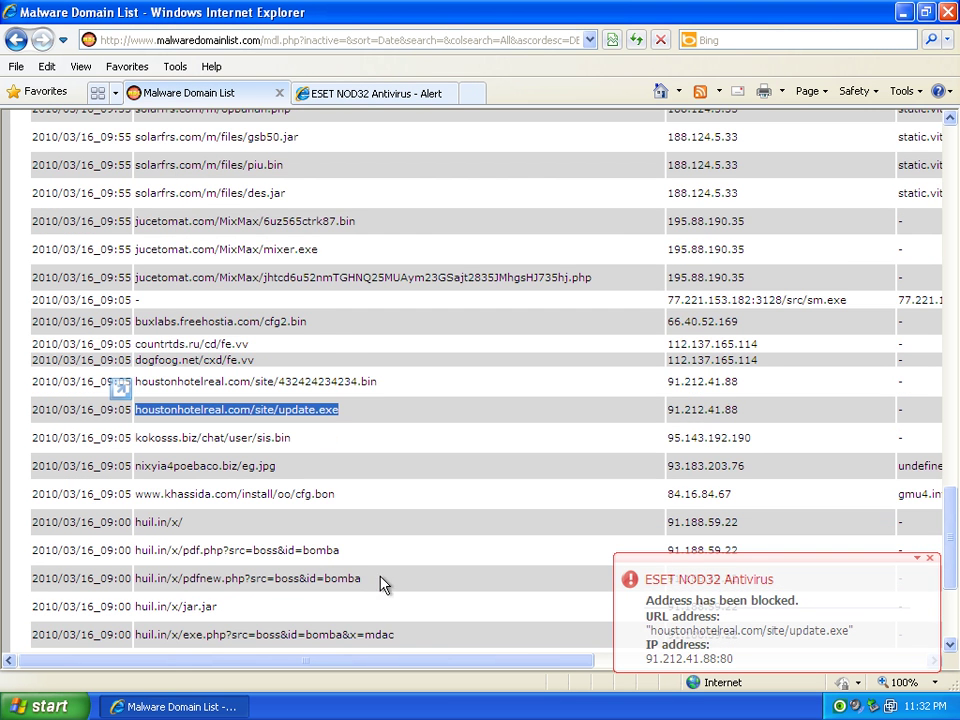
pyautogui.scroll(-3, 380, 585)
pyautogui.scroll(-2, 408, 583)
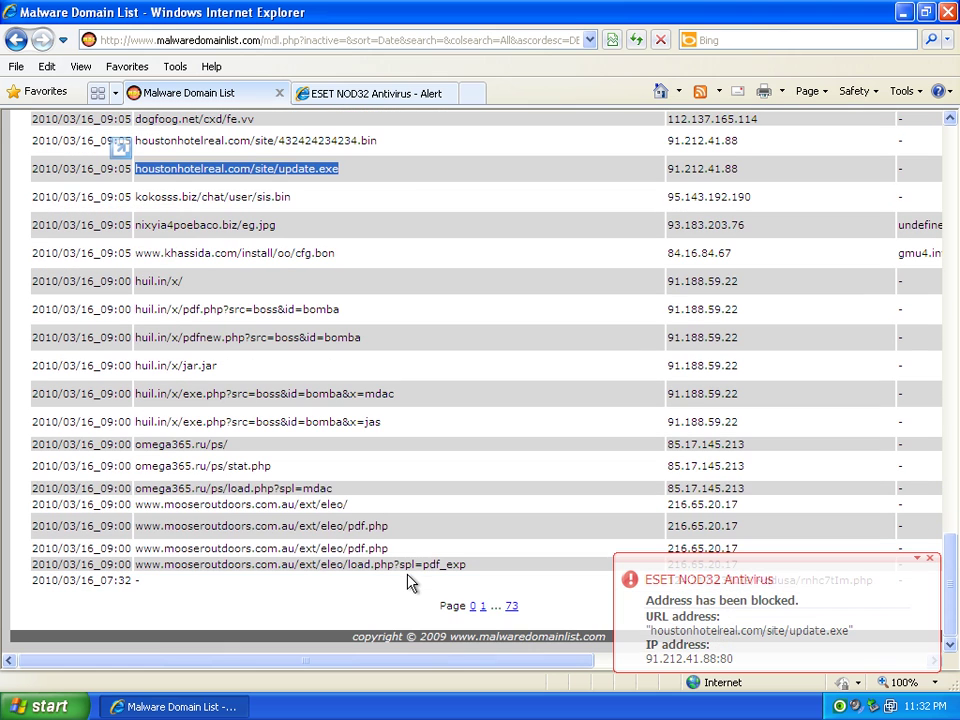
pyautogui.click(510, 608)
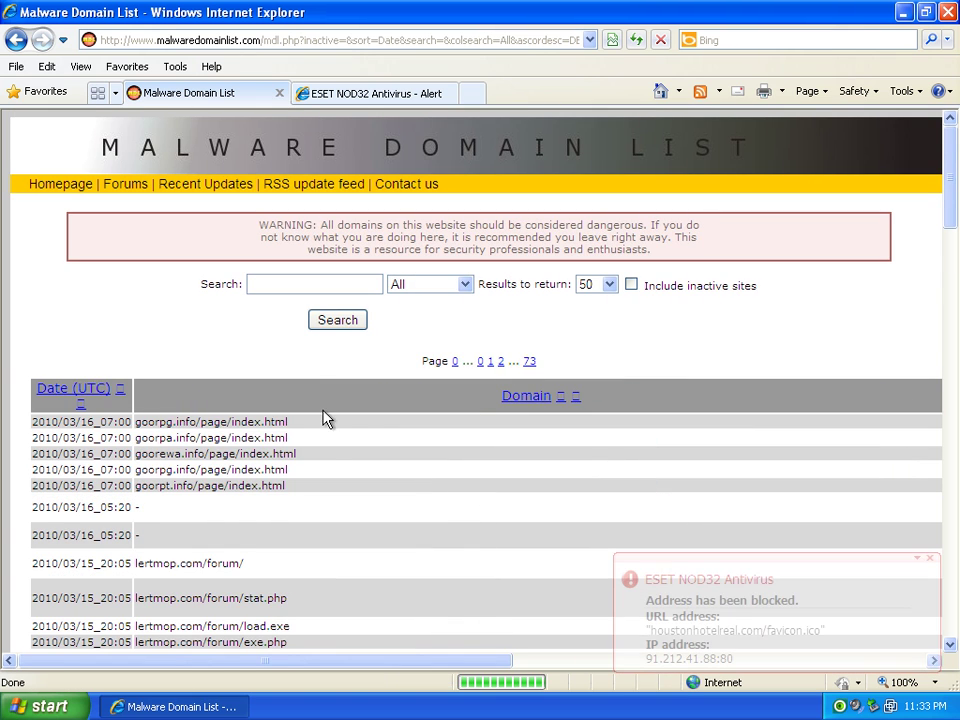
# Close IE with all its tabs, dismiss the ESET notification, and open NOD32 from the tray
pyautogui.scroll(-3, 325, 460)
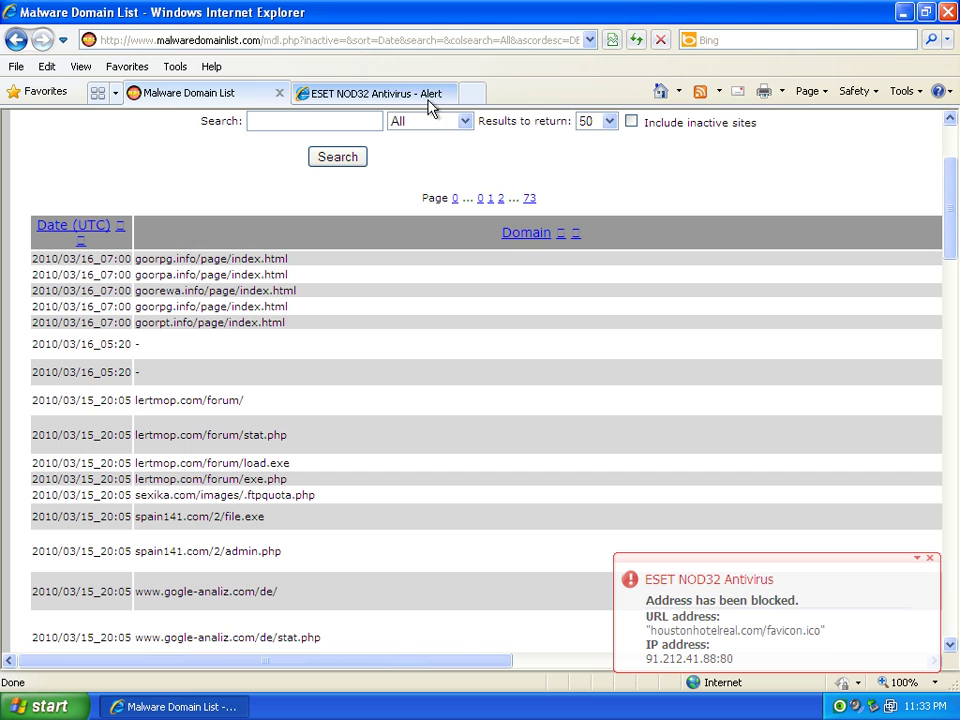
pyautogui.click(947, 12)
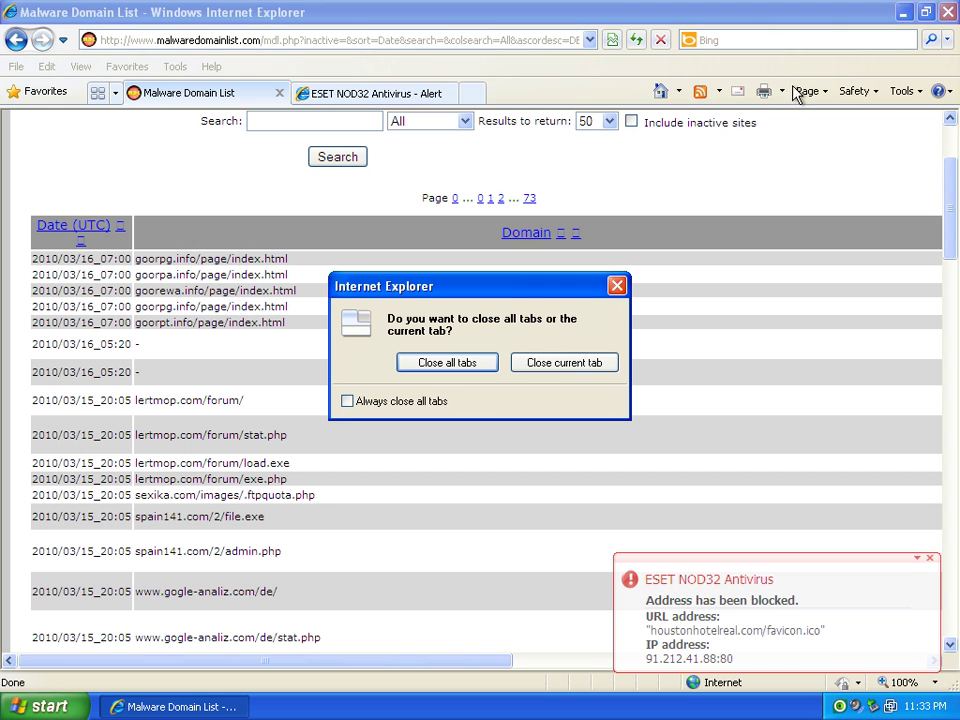
pyautogui.click(455, 366)
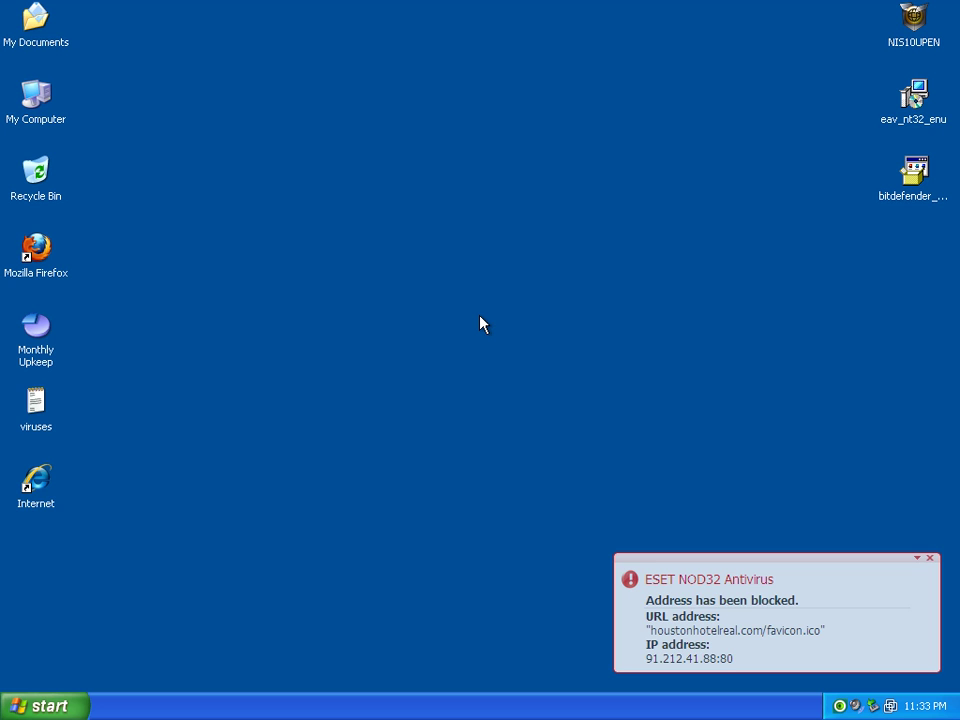
pyautogui.click(929, 558)
pyautogui.doubleClick(840, 706)
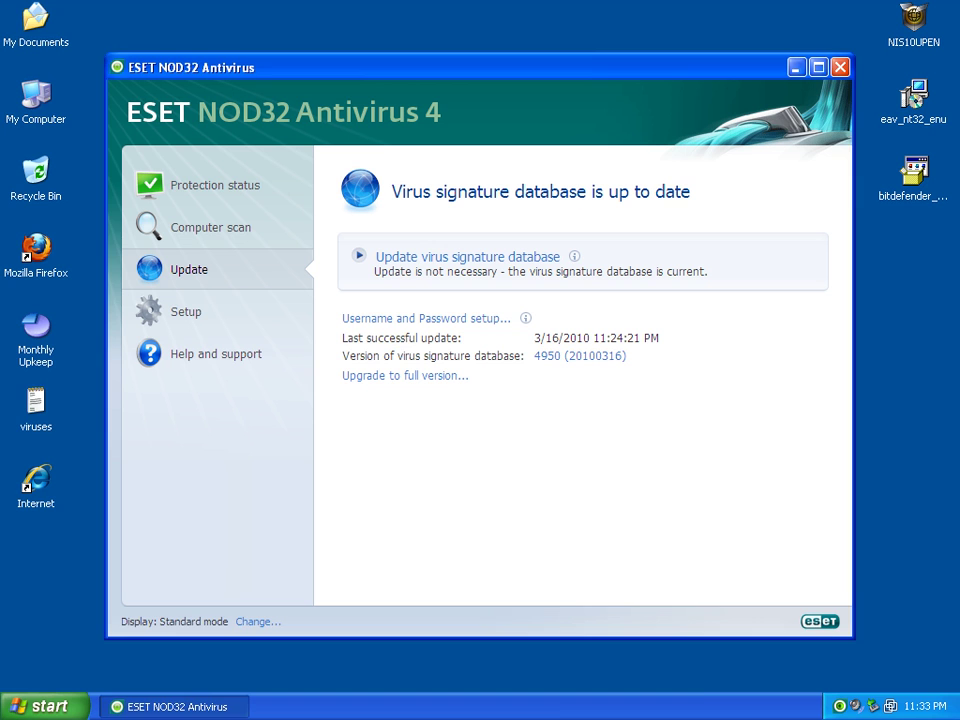
# Find ekrn.exe in Task Manager sorted by image name, then close Task Manager and NOD32
pyautogui.rightClick(555, 707)
pyautogui.click(600, 651)
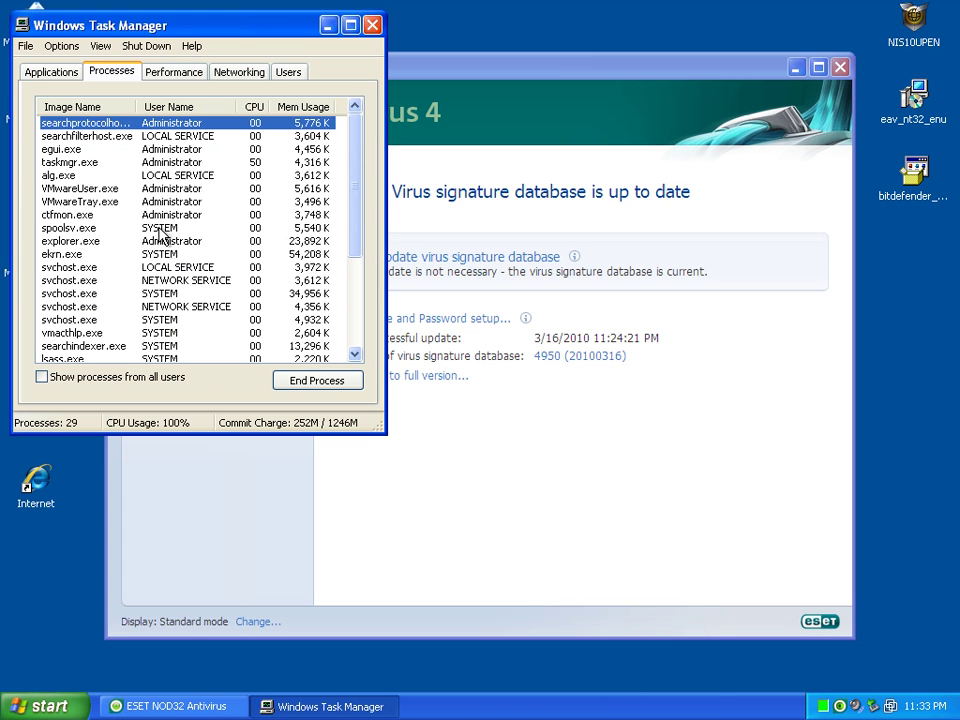
pyautogui.click(62, 106)
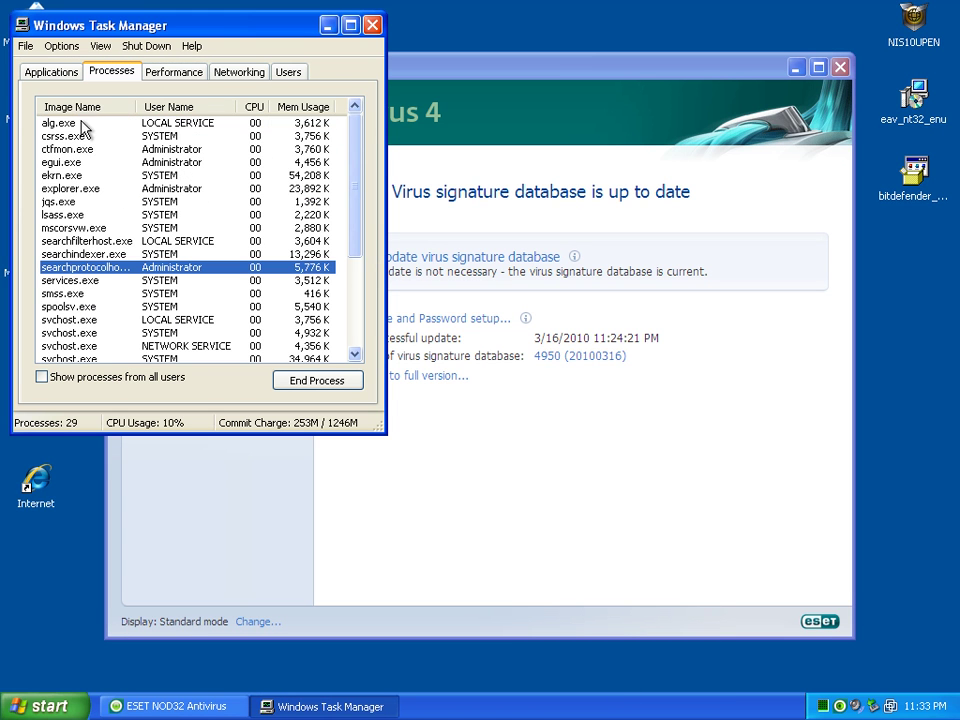
pyautogui.click(85, 175)
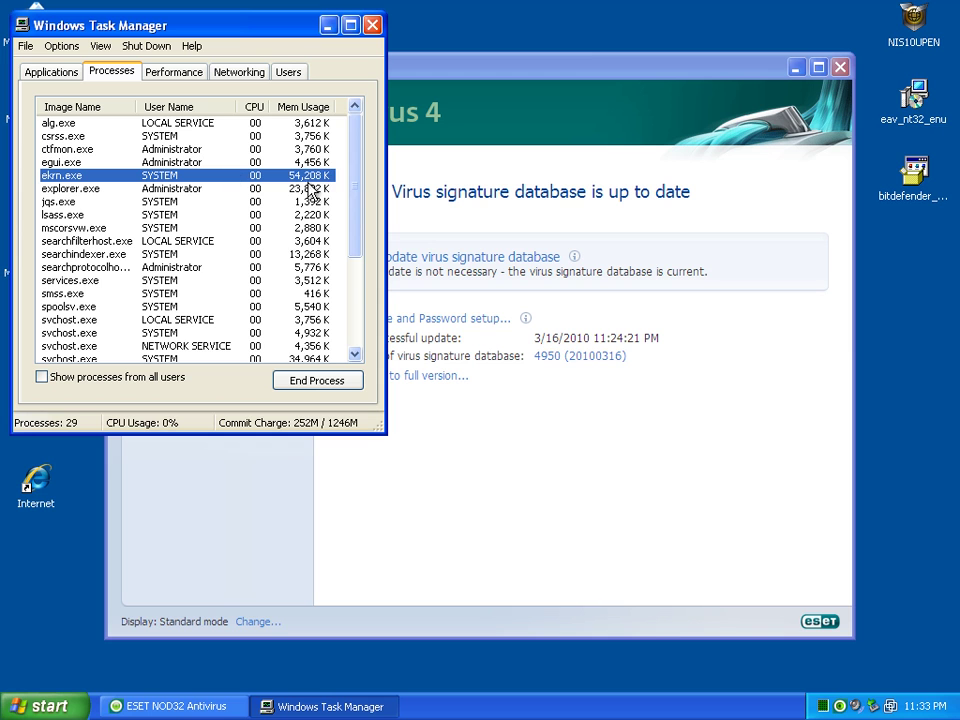
pyautogui.click(372, 26)
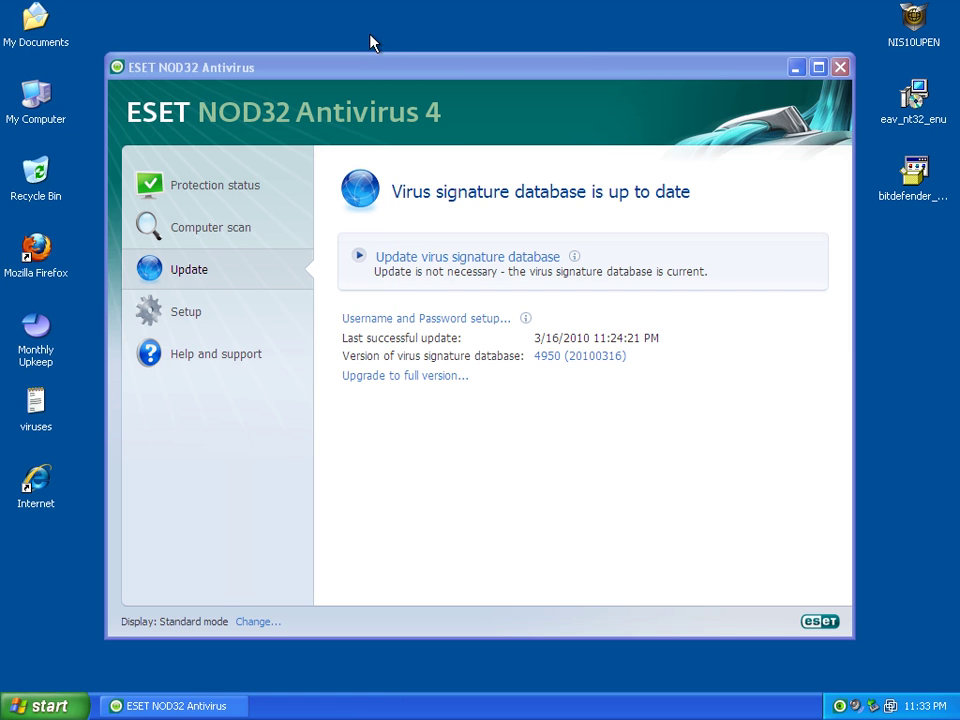
pyautogui.click(840, 67)
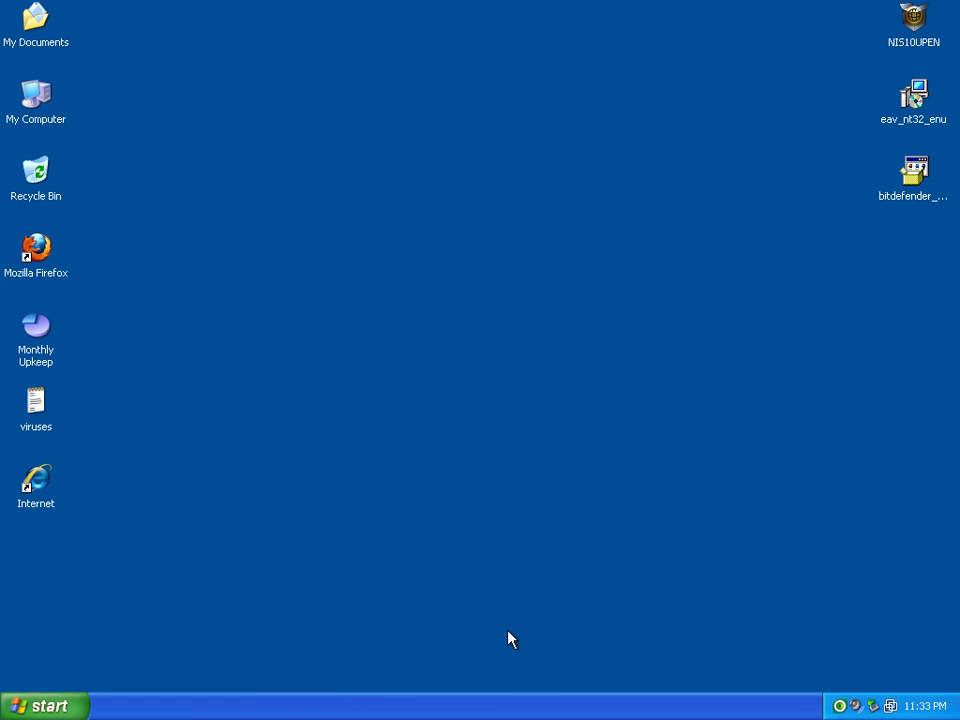
# Recheck Task Manager sorted by name to confirm ekrn.exe and egui.exe still run, then close it
pyautogui.rightClick(501, 702)
pyautogui.click(544, 647)
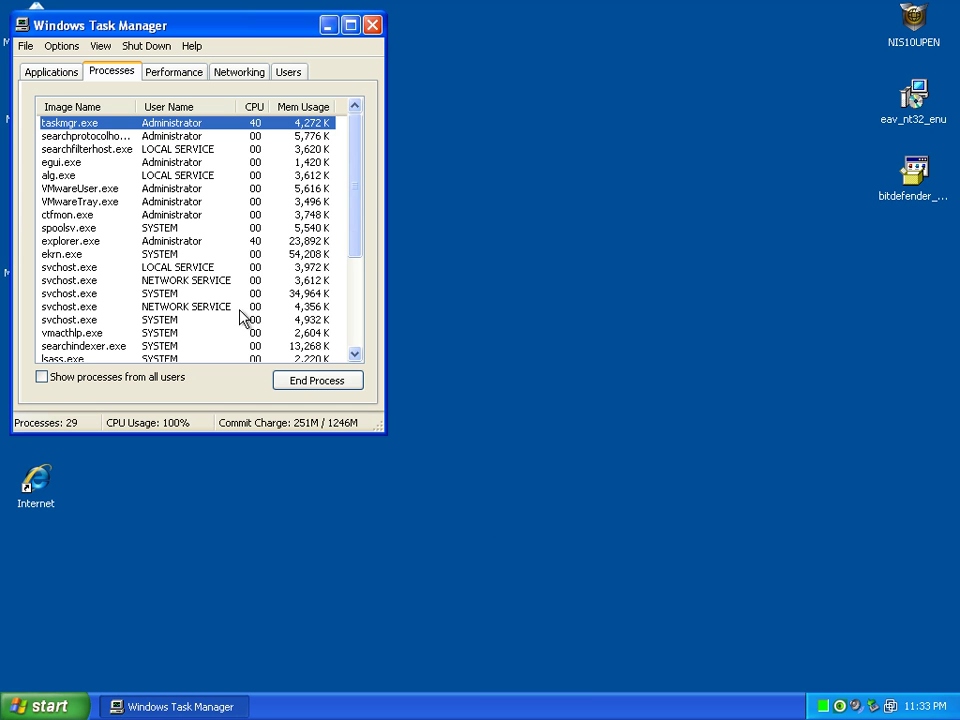
pyautogui.click(60, 107)
pyautogui.click(78, 150)
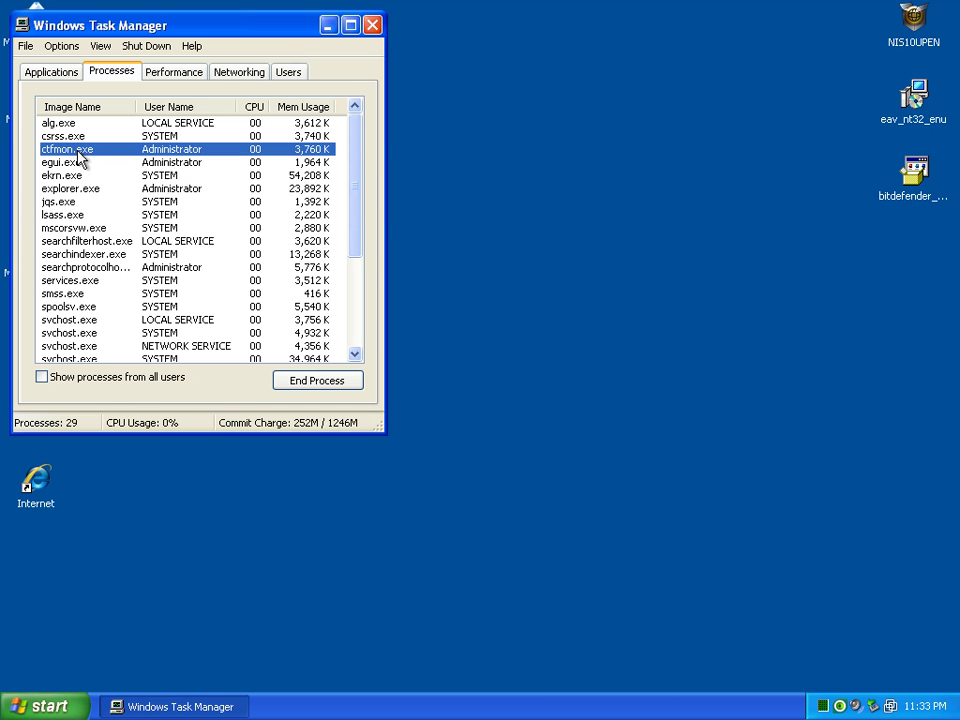
pyautogui.click(78, 176)
pyautogui.click(78, 162)
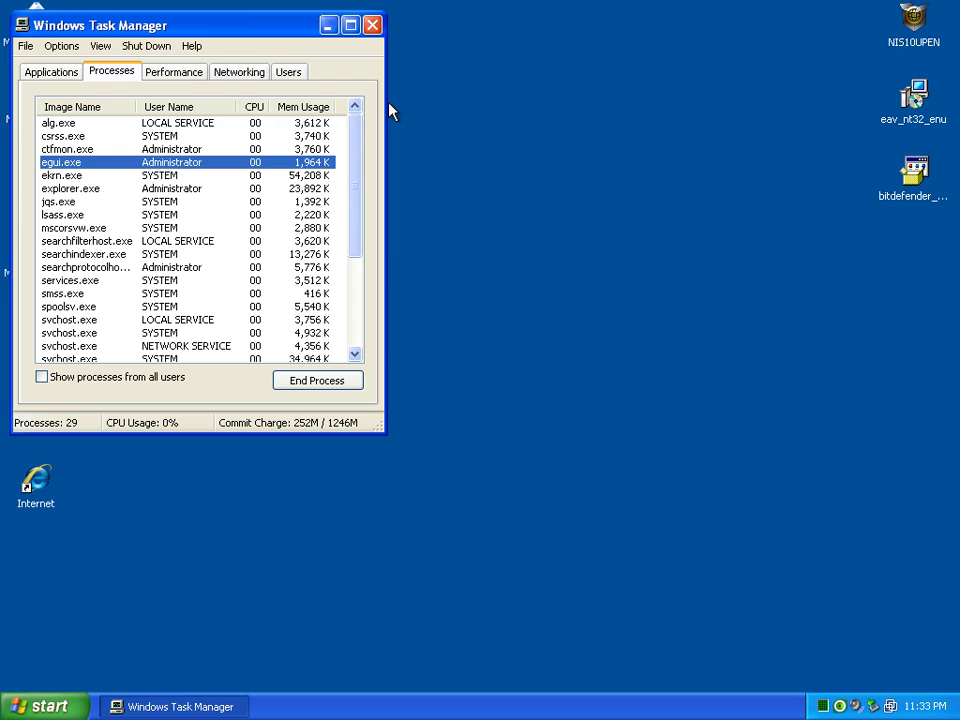
pyautogui.click(371, 25)
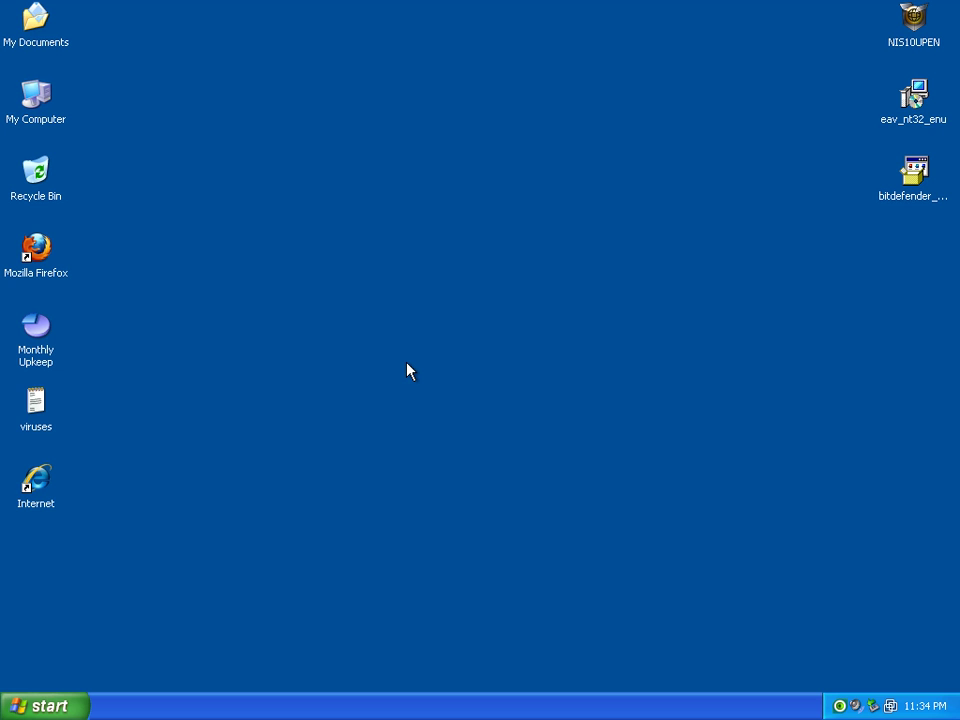
# Launch HijackThis from Monthly Upkeep, run a scan only, inspect the egui.exe entry, then close both windows
pyautogui.doubleClick(35, 328)
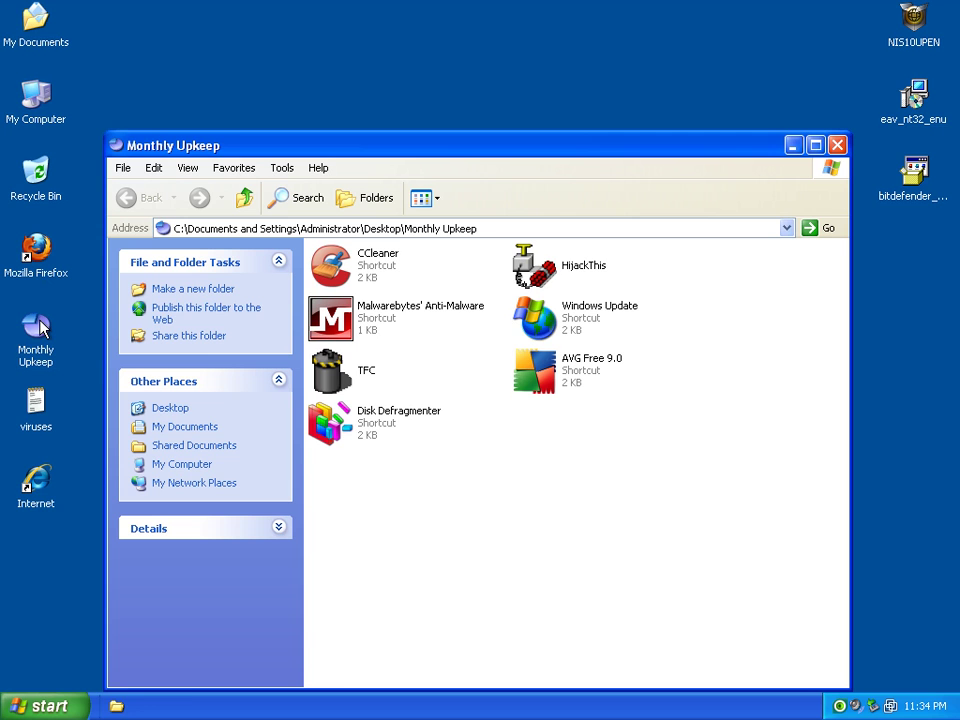
pyautogui.click(558, 278)
pyautogui.doubleClick(558, 278)
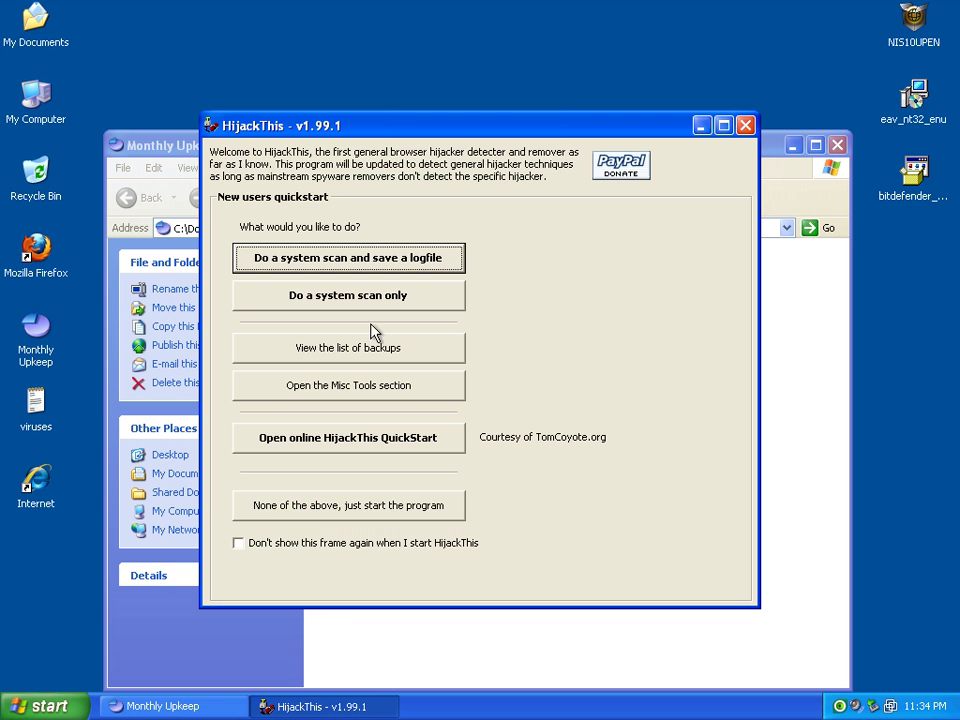
pyautogui.click(365, 296)
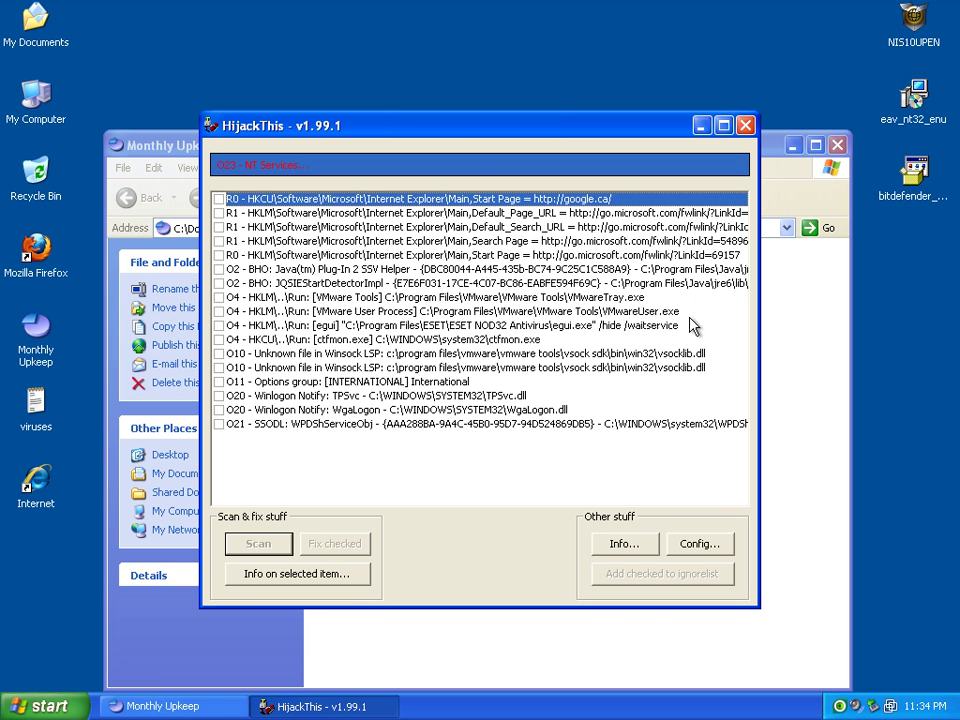
pyautogui.click(600, 325)
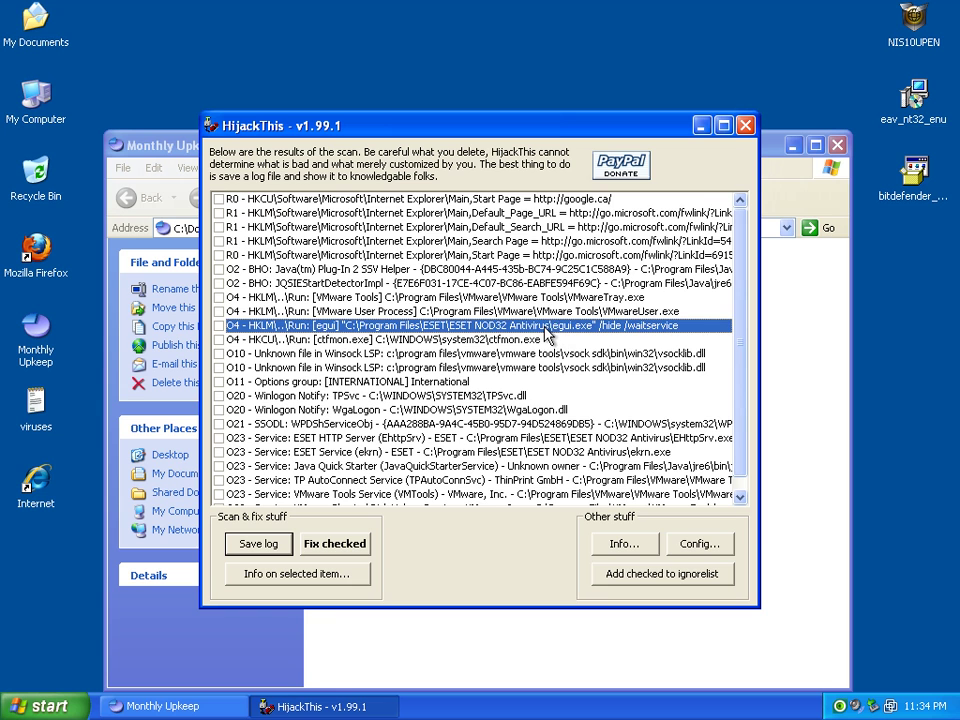
pyautogui.click(745, 125)
pyautogui.click(840, 147)
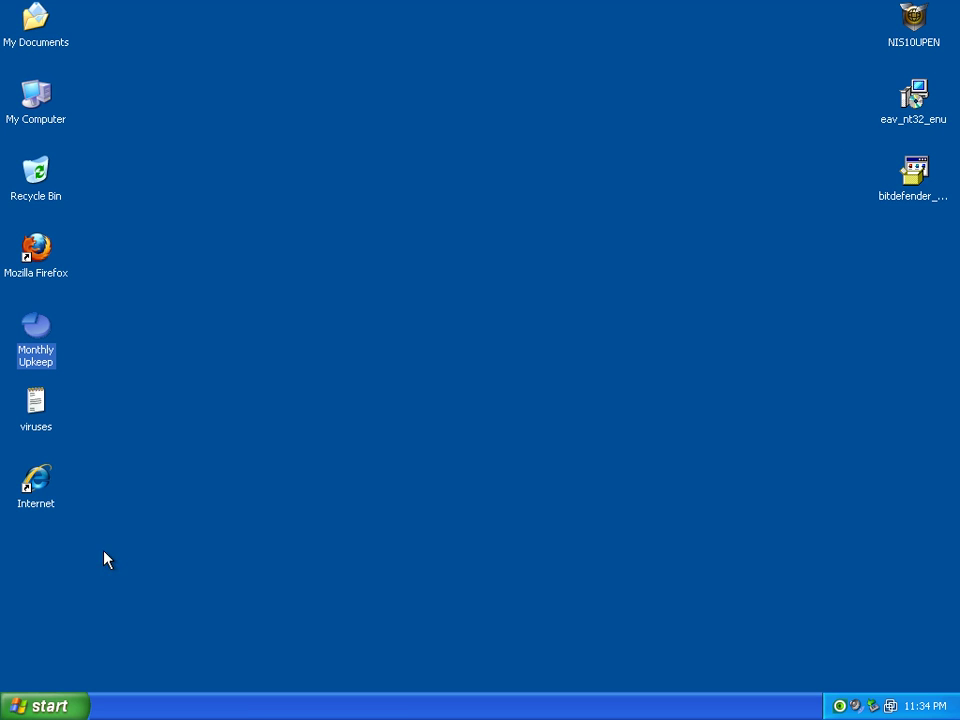